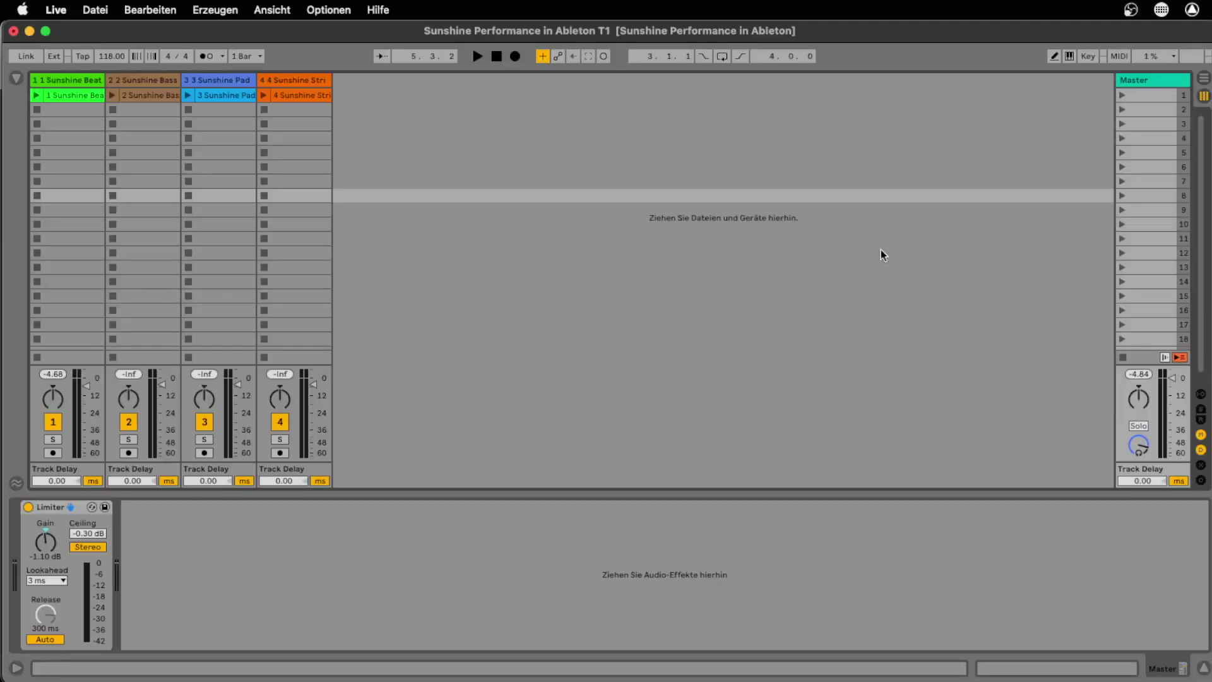
Switch between the arrangement timeline and the clip-launch grid, zooming into the timeline start
click(1203, 81)
key(Tab)
key(Tab)
key(Tab)
click(1205, 78)
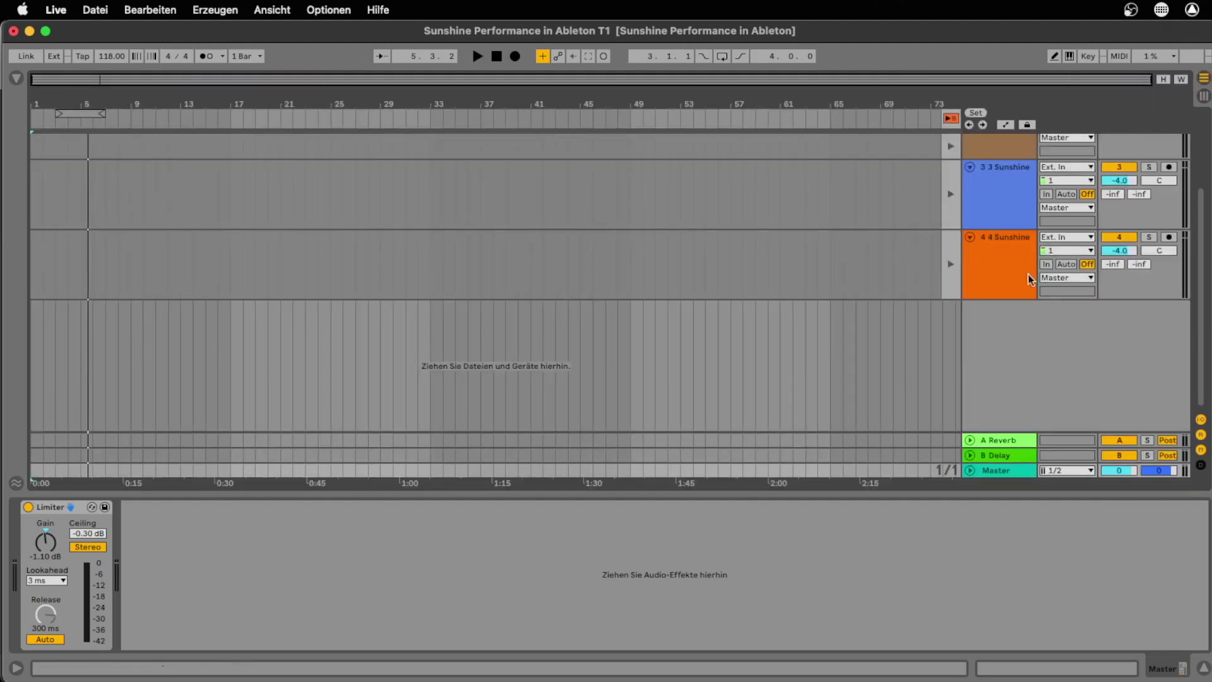
drag(319, 95, 320, 123)
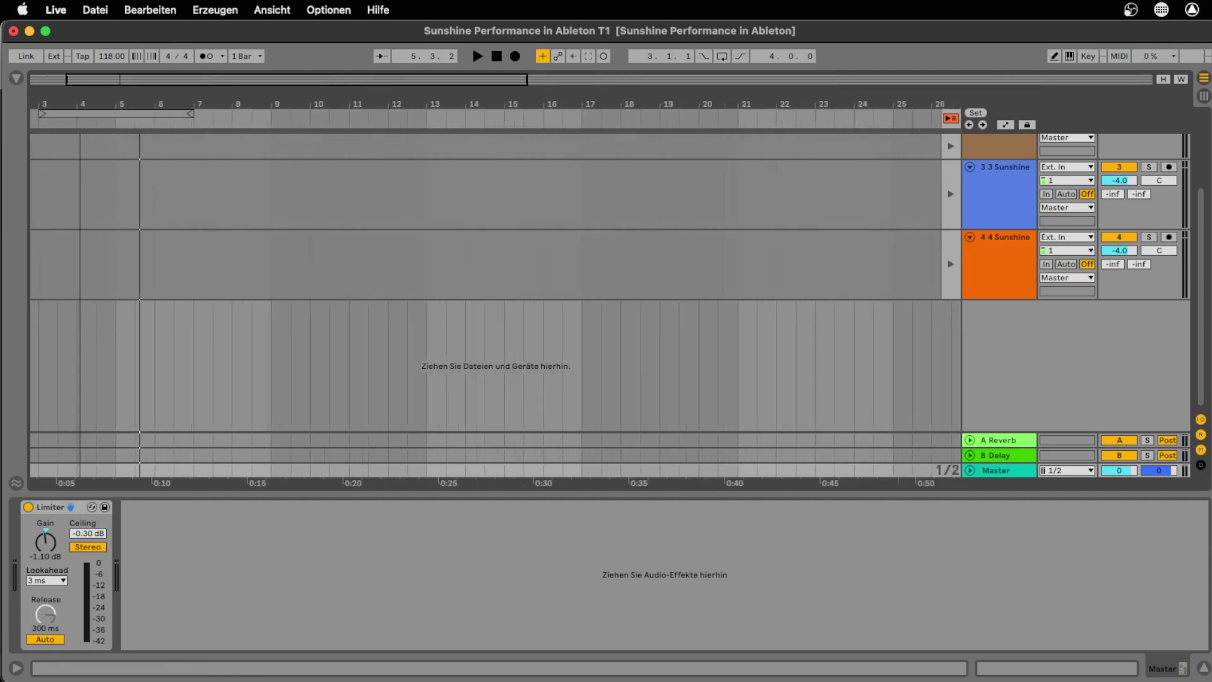
click(1202, 98)
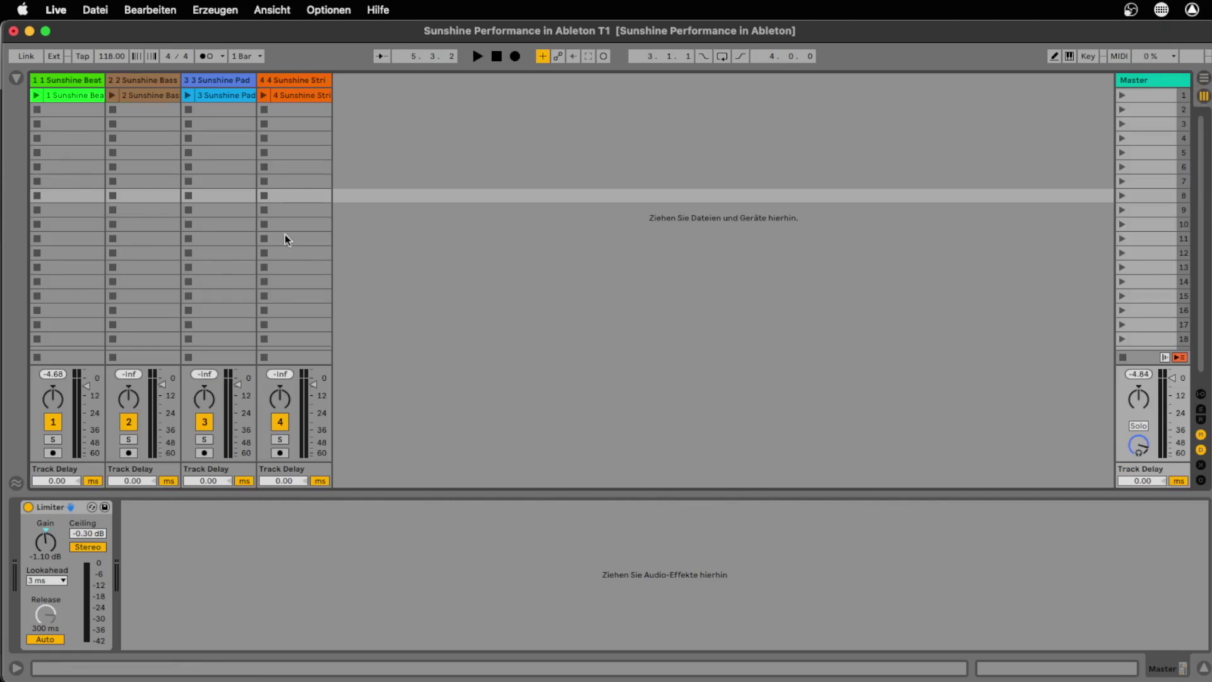
Select the scene 1 clips and the four Sunshine tracks in turn
click(290, 209)
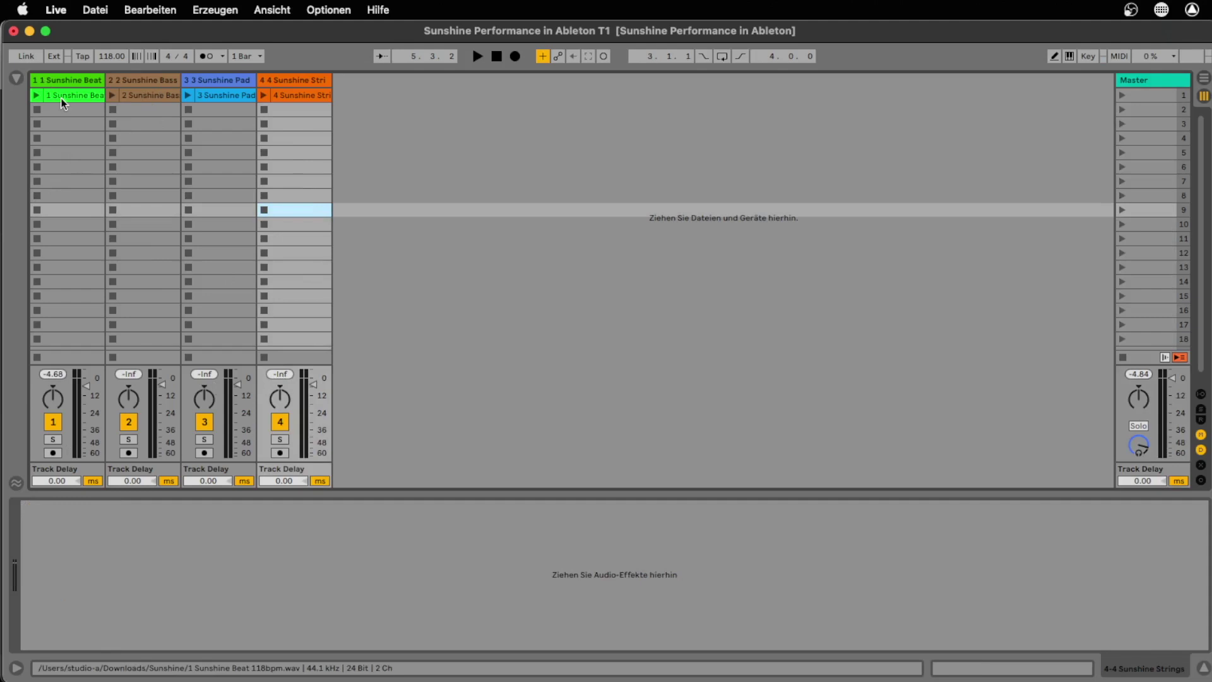
click(161, 95)
click(220, 97)
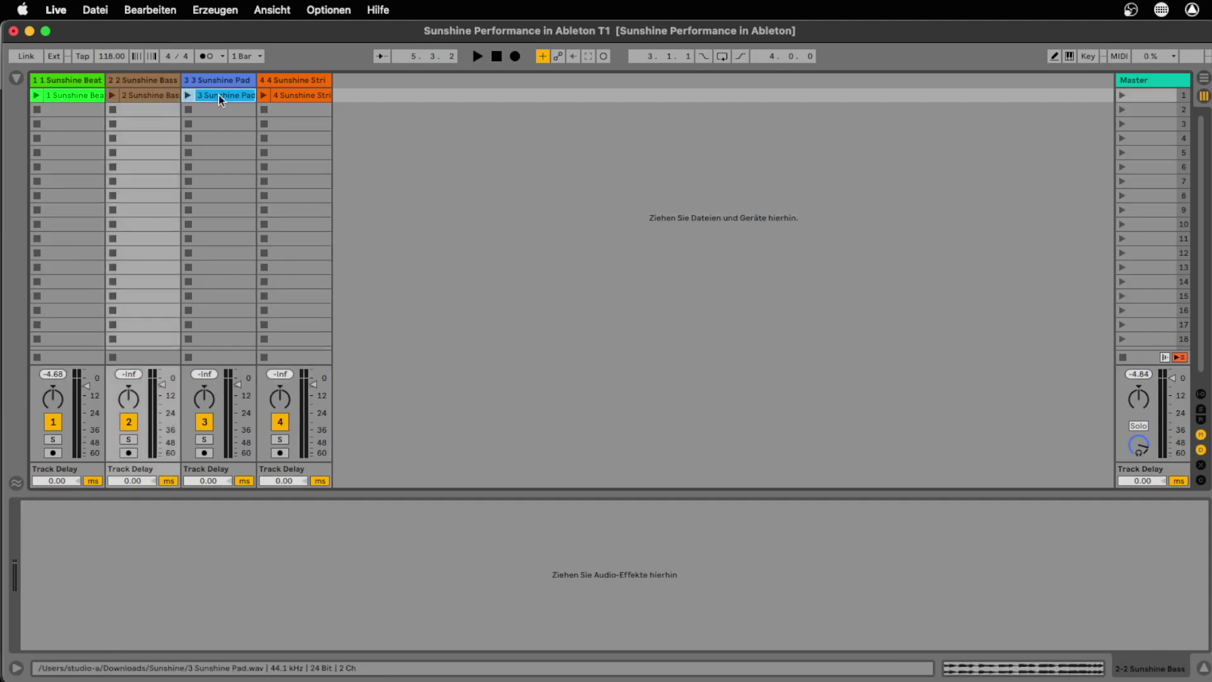
click(290, 95)
click(96, 79)
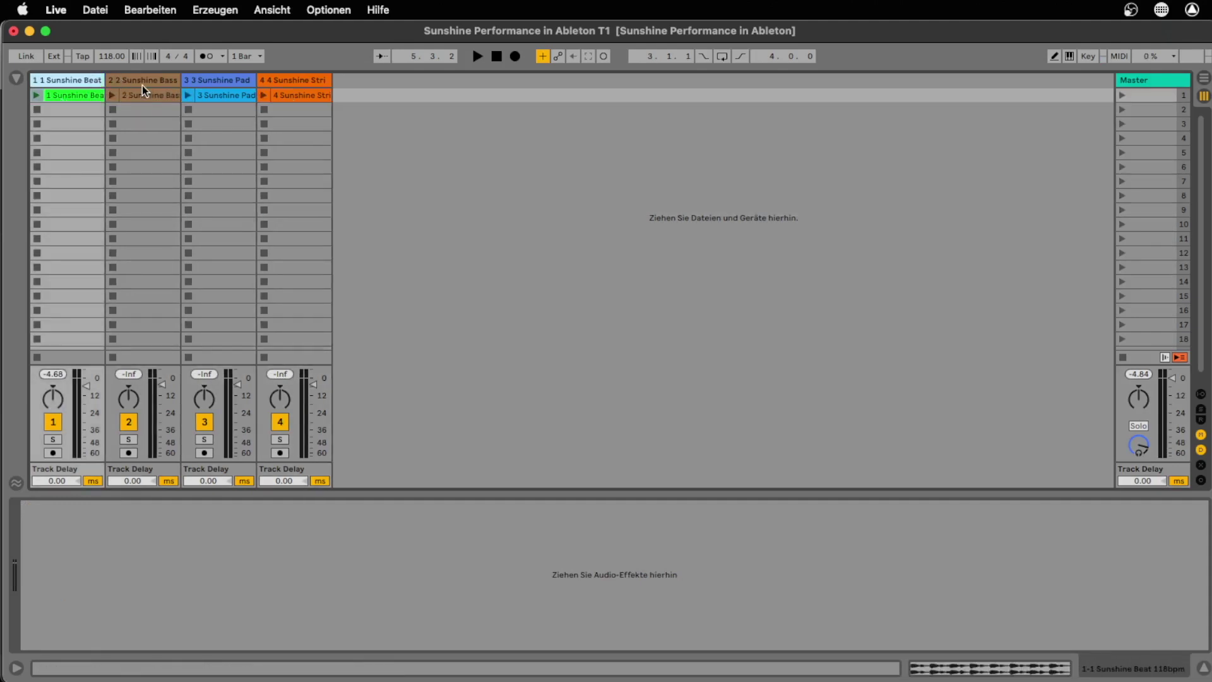
click(145, 88)
click(217, 76)
click(319, 79)
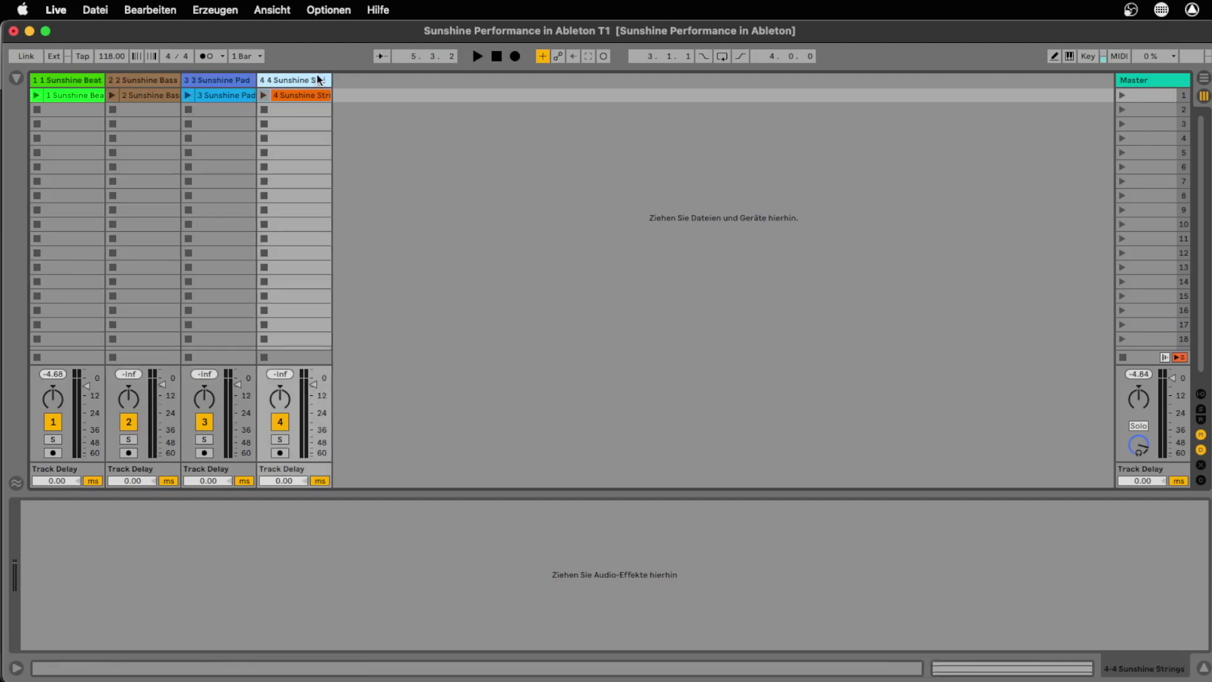
Click through the Beat, Bass, Pad and Strings clips again, ending on 1 Sunshine Beat
click(91, 100)
click(145, 94)
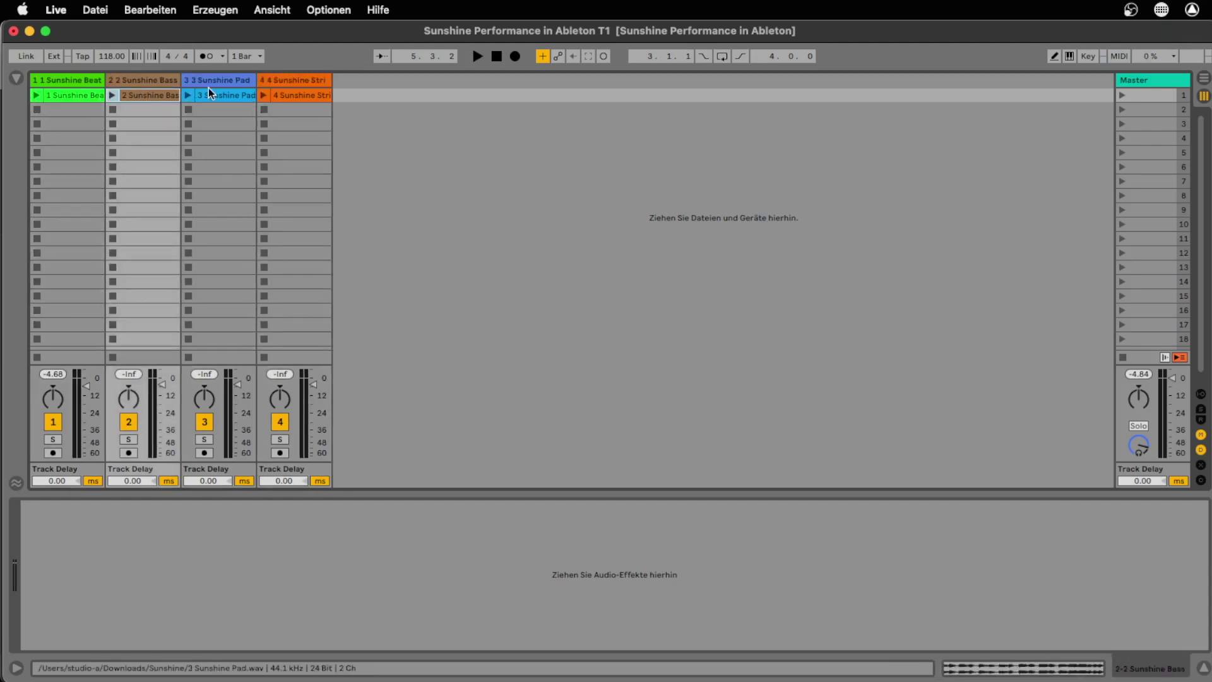
click(214, 94)
click(285, 95)
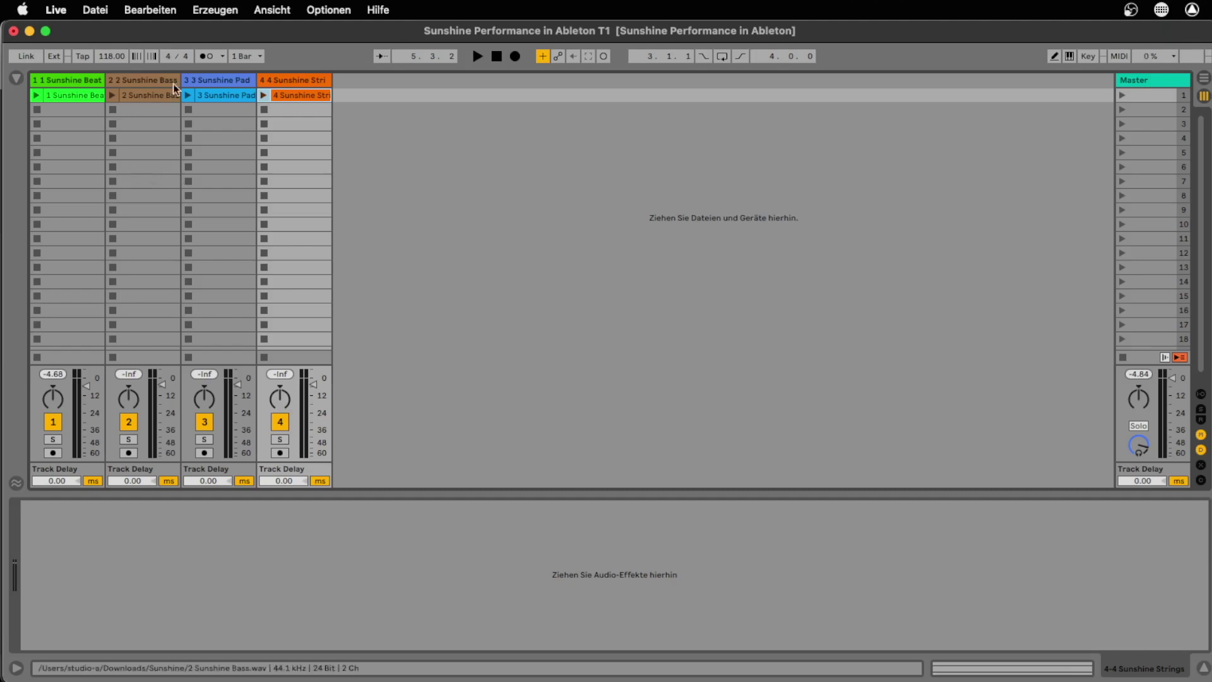
click(87, 99)
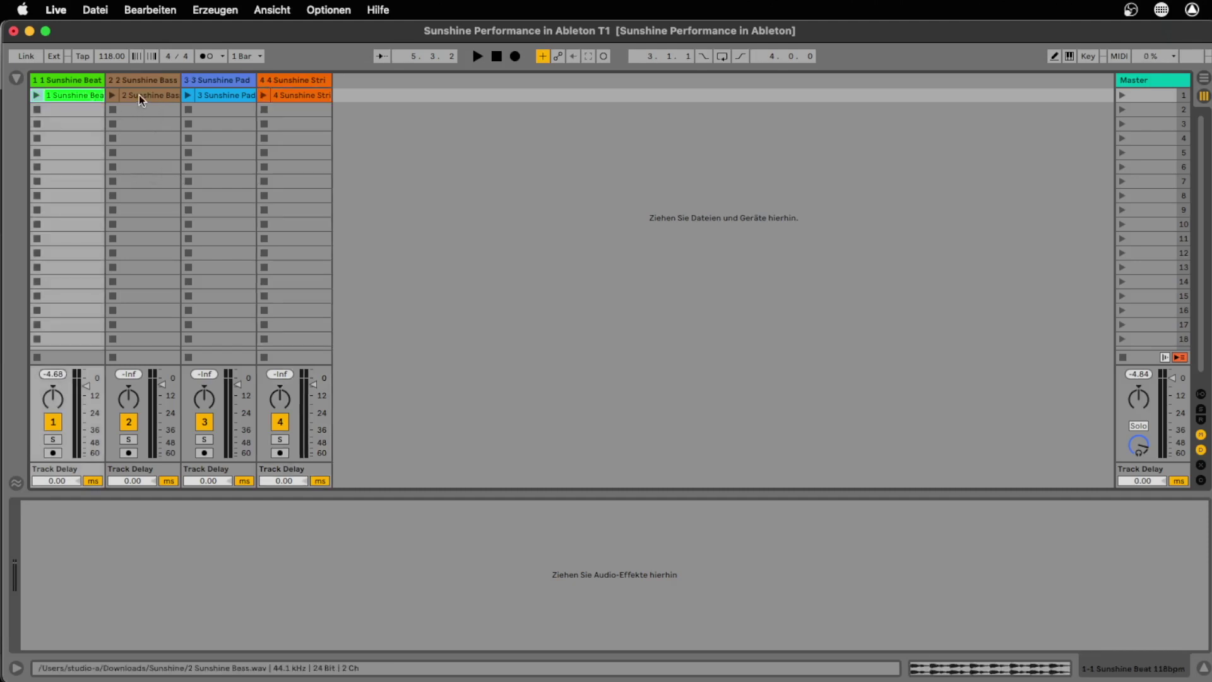
click(144, 99)
click(221, 98)
click(313, 101)
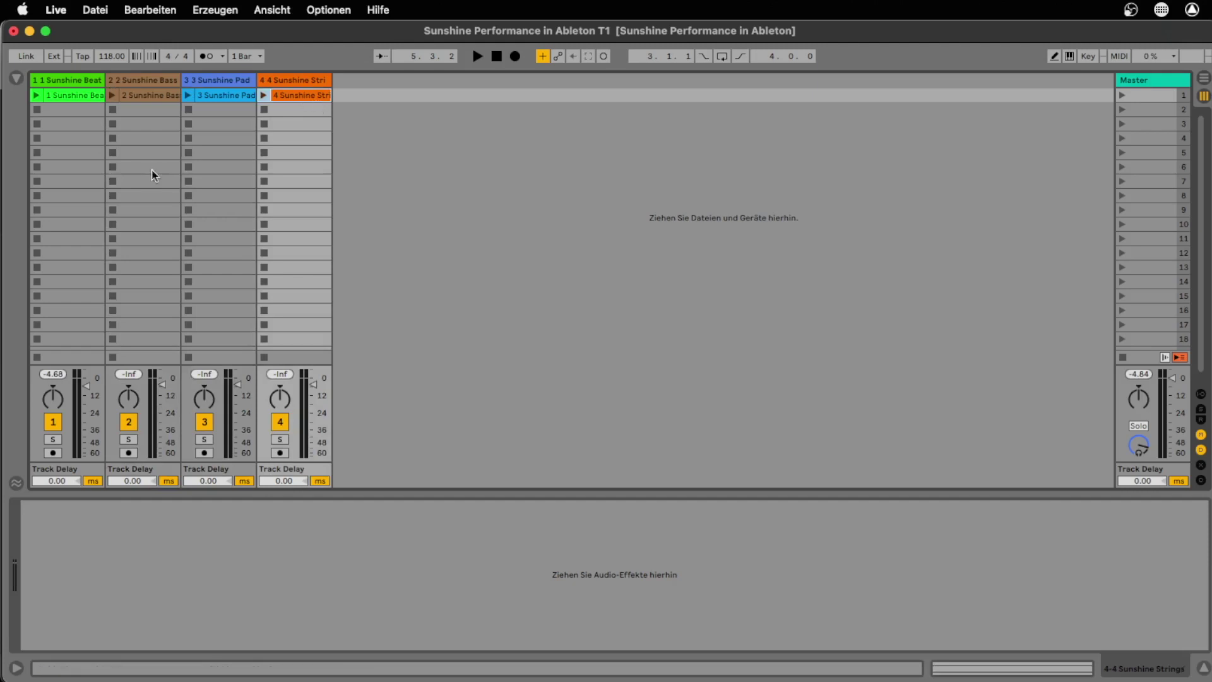
click(81, 95)
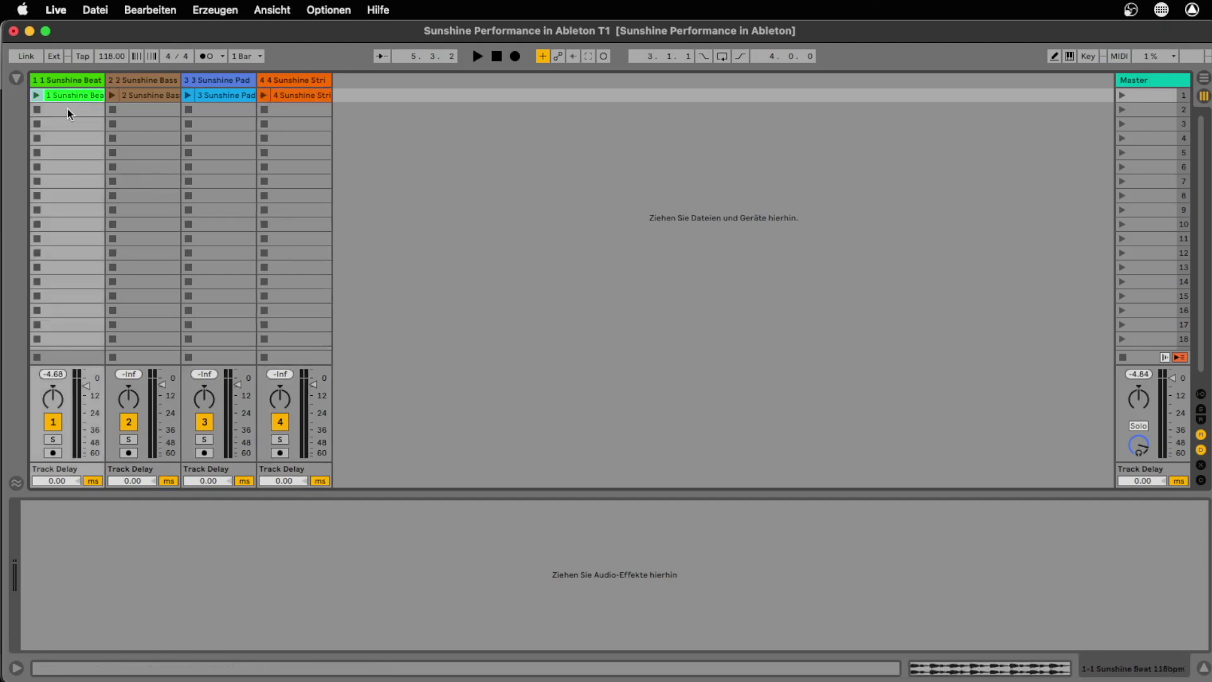
Launch 1 Sunshine Beat, bring track 1's volume back near 0 dB, then launch 2 Sunshine Bass
click(37, 96)
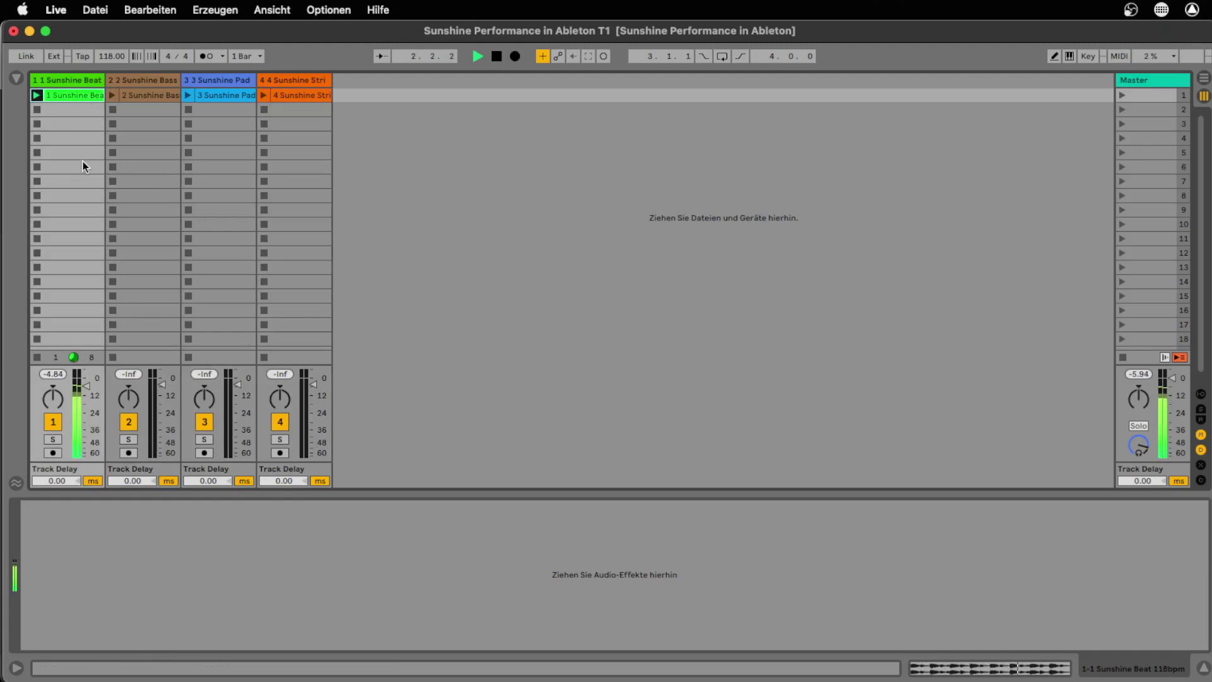
mouse_move(88, 399)
mouse_down()
mouse_move(87, 415)
mouse_move(87, 402)
mouse_up()
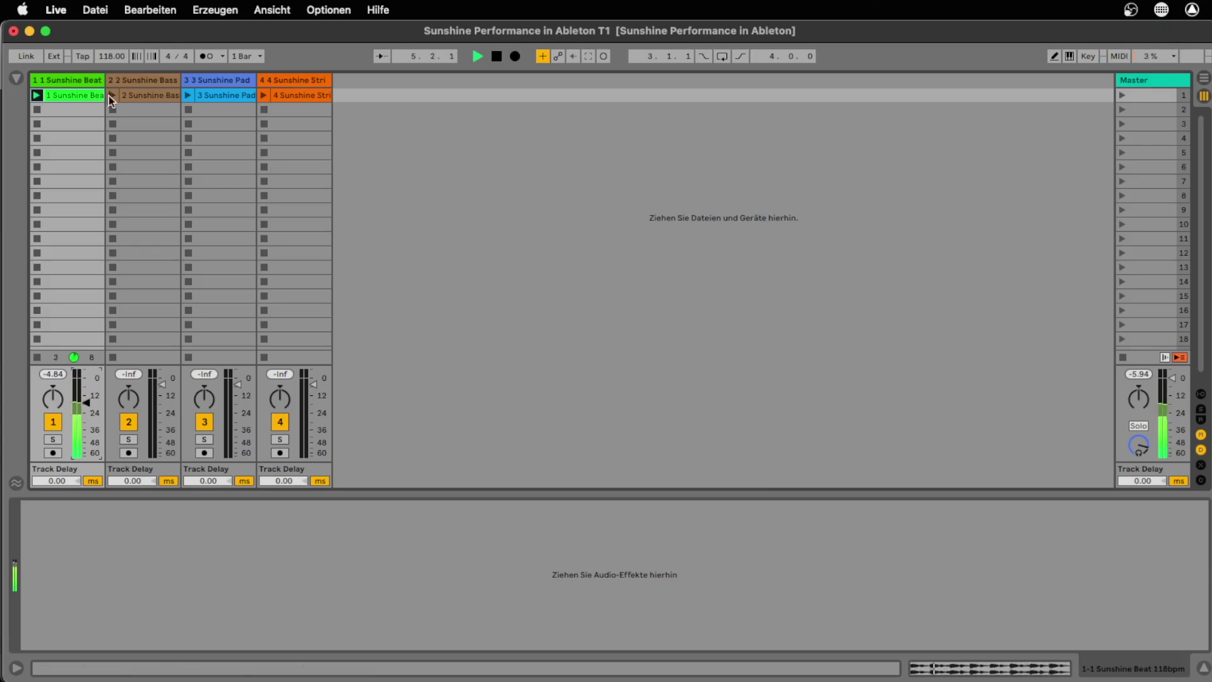
click(81, 399)
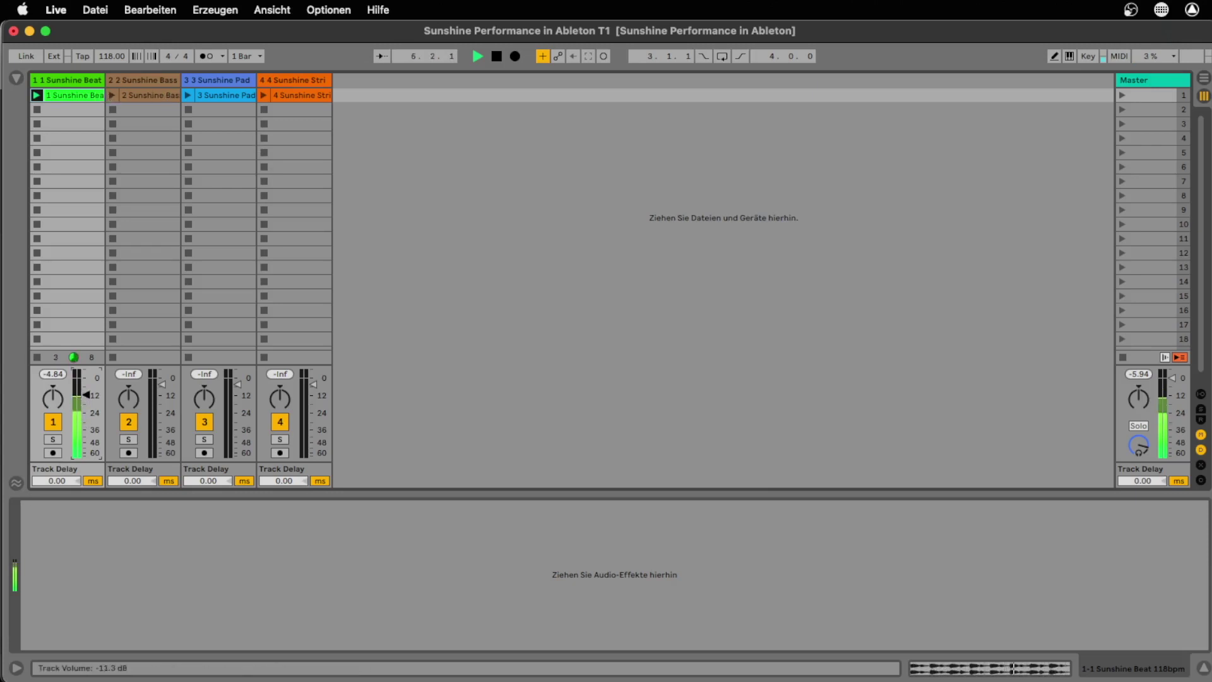
drag(86, 404, 86, 385)
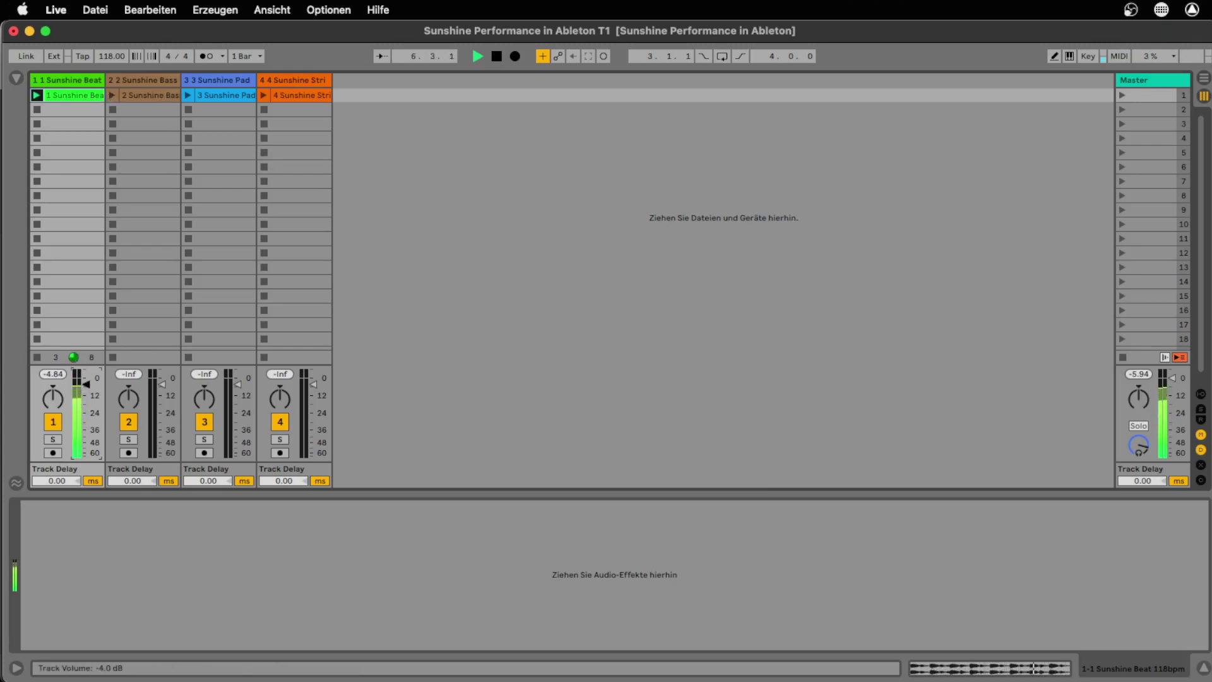
click(113, 95)
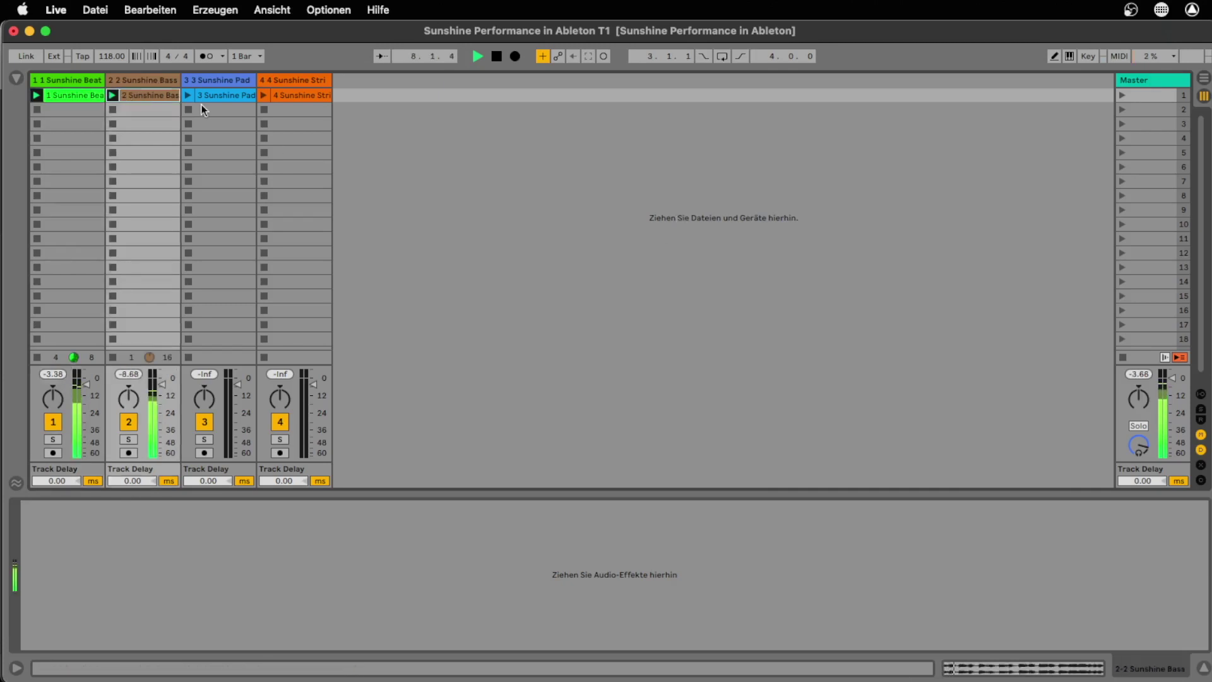
Launch the 3 Sunshine Pad and 4 Sunshine Strings loops, setting Strings to about -30 dB
double_click(149, 94)
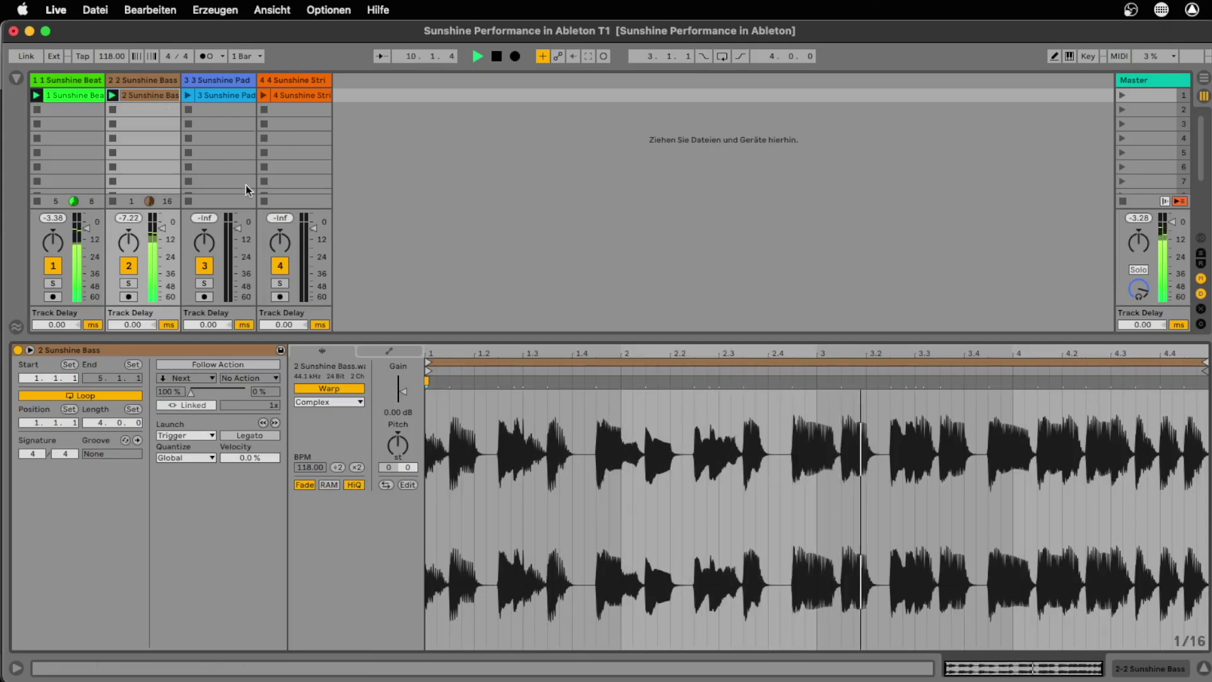
click(187, 96)
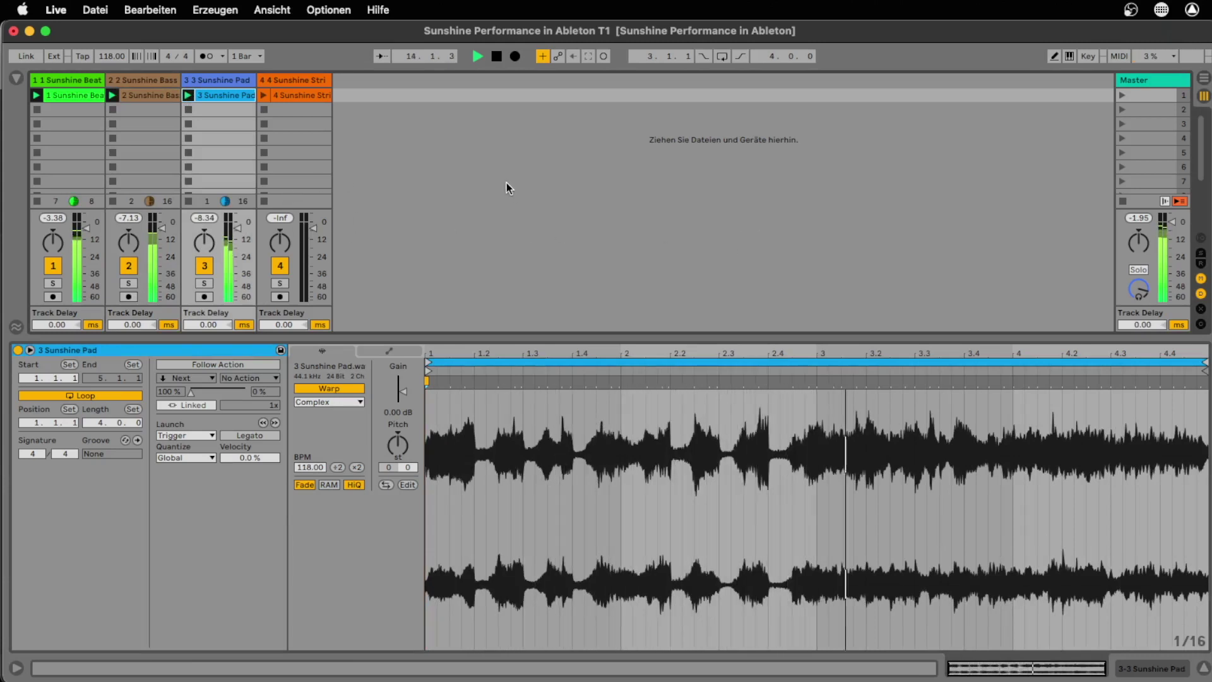
click(264, 95)
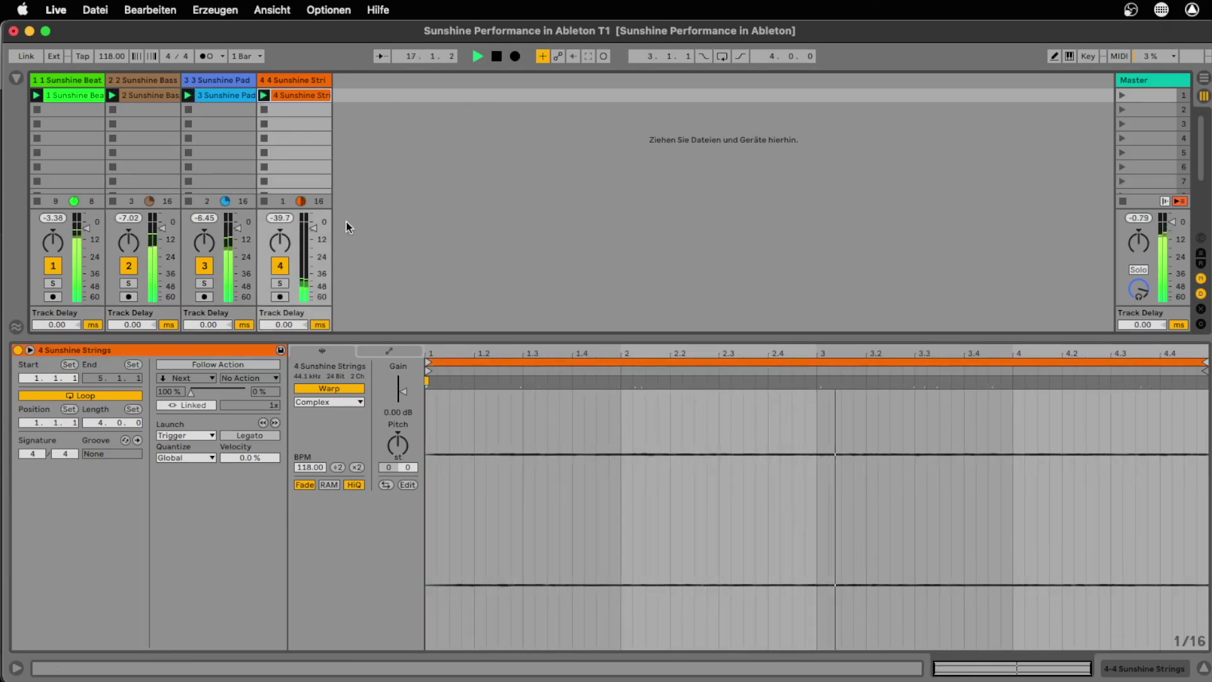
drag(314, 228, 314, 224)
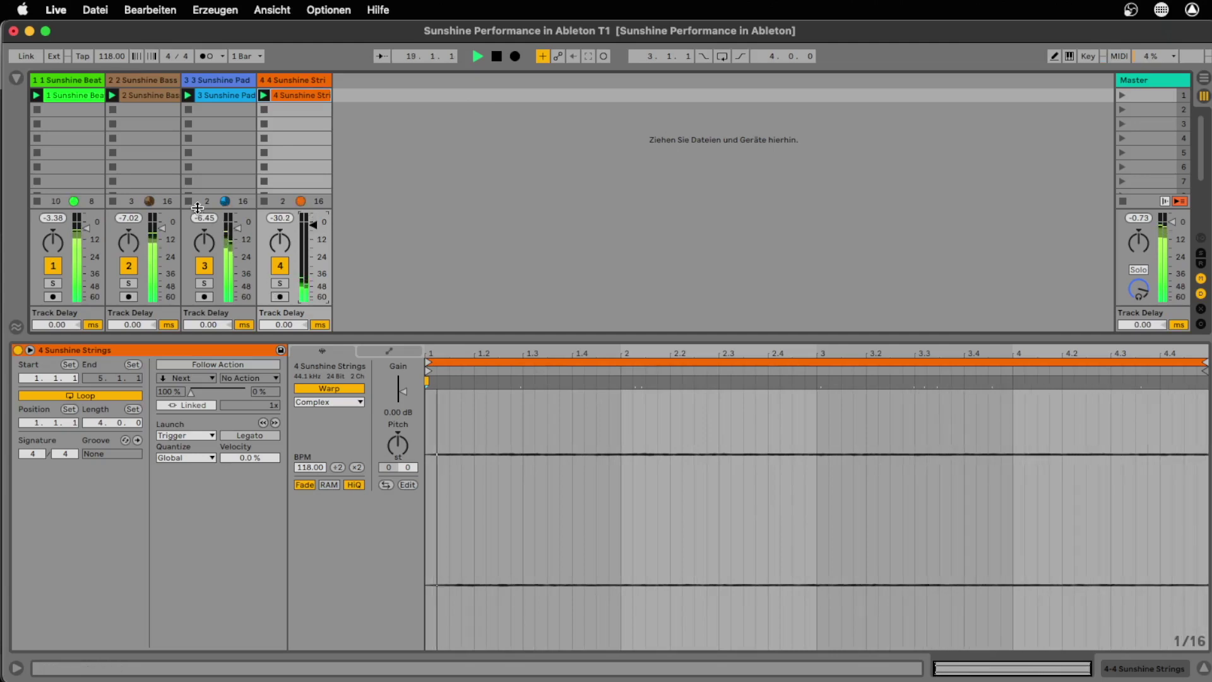
Stop the Beat, Bass, Pad and Strings loops, then stop playback entirely
click(36, 202)
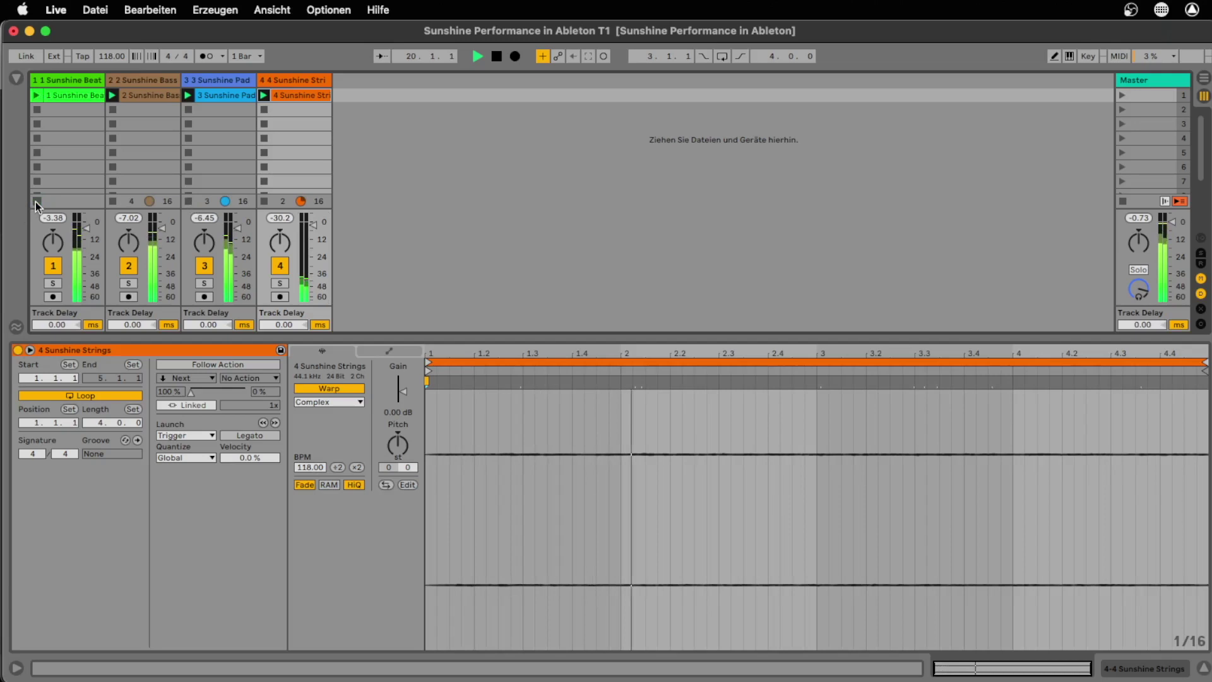
click(109, 197)
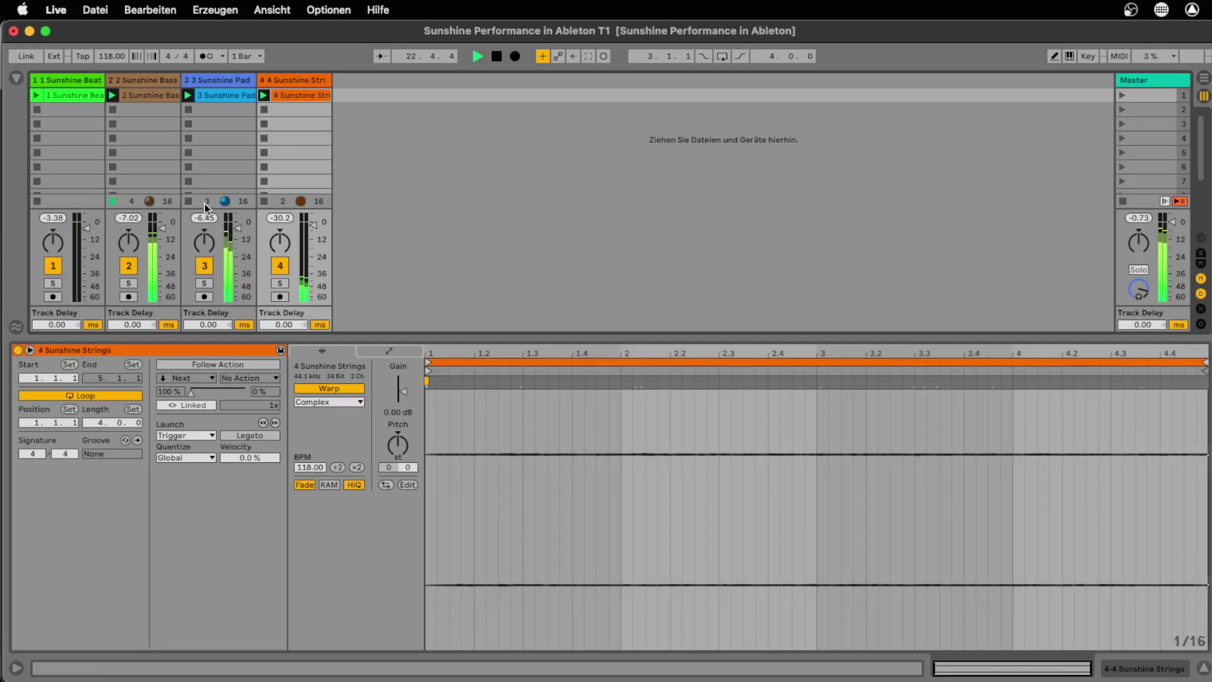
click(189, 201)
click(265, 201)
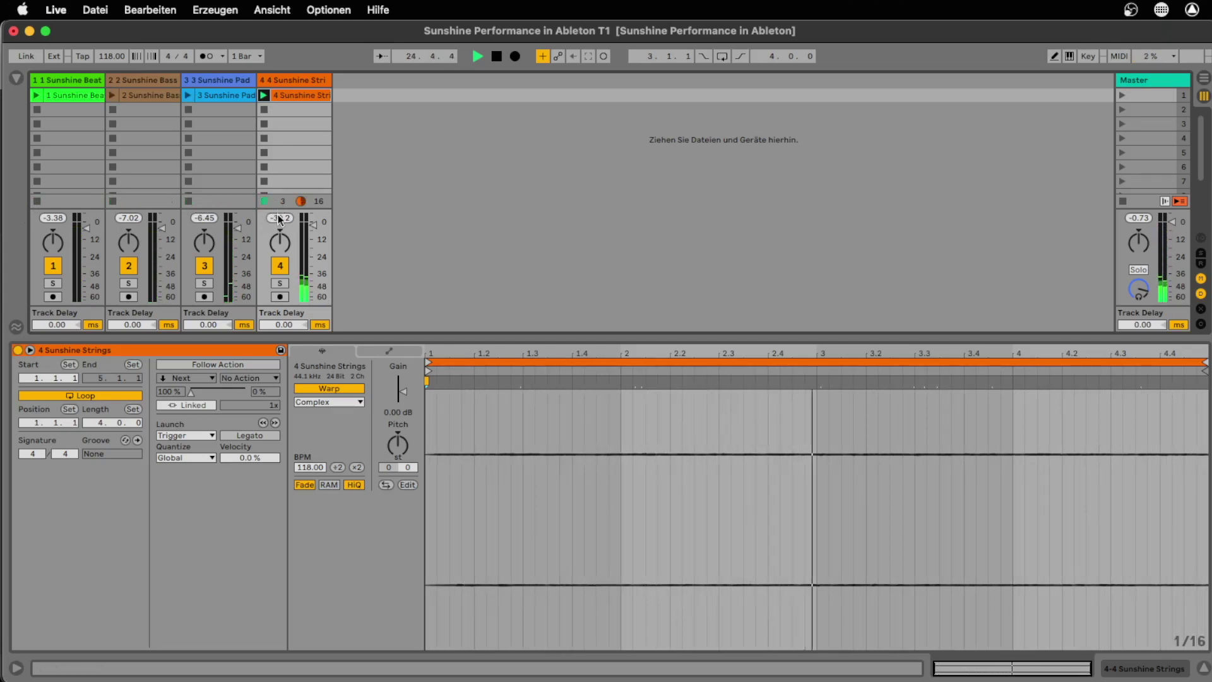
key(space)
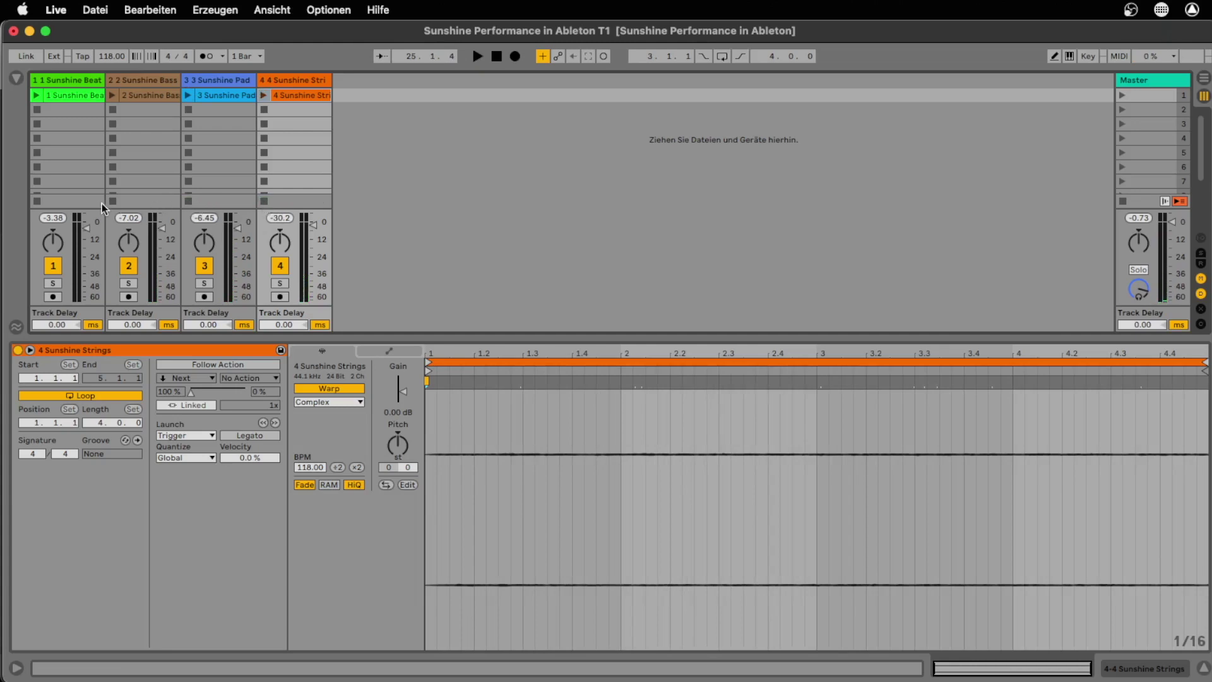
Inspect each Sunshine clip's details, then select an empty slot in track 4
click(87, 99)
click(151, 99)
click(206, 98)
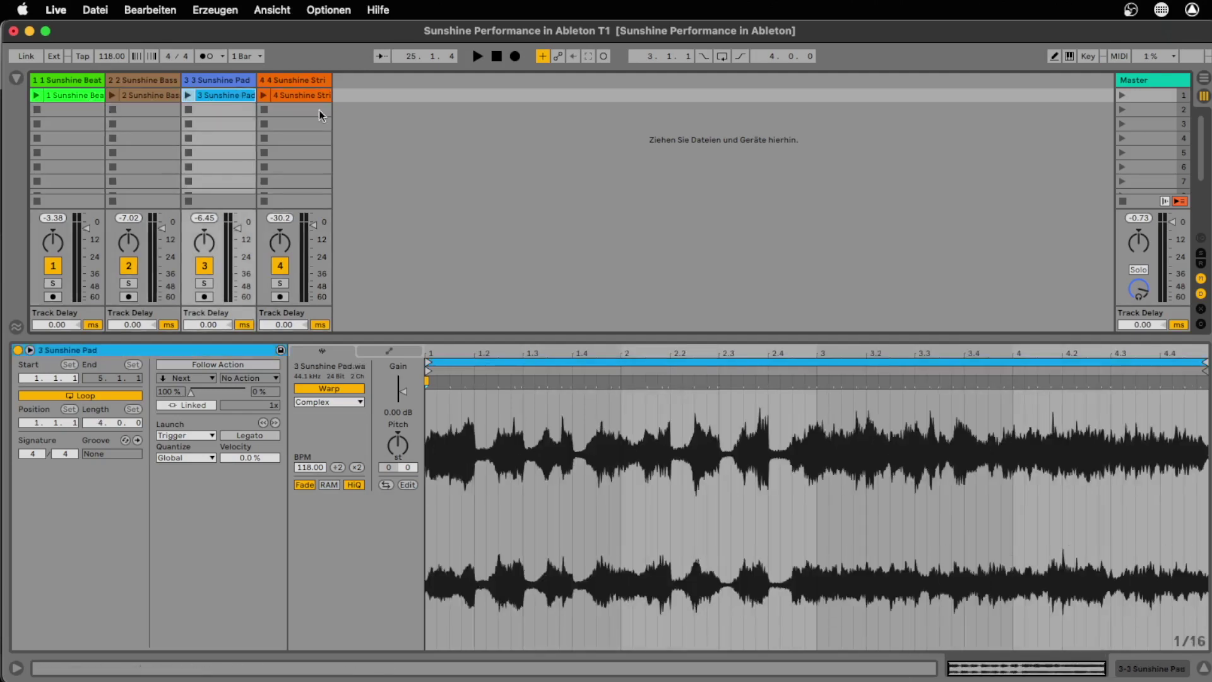
click(319, 97)
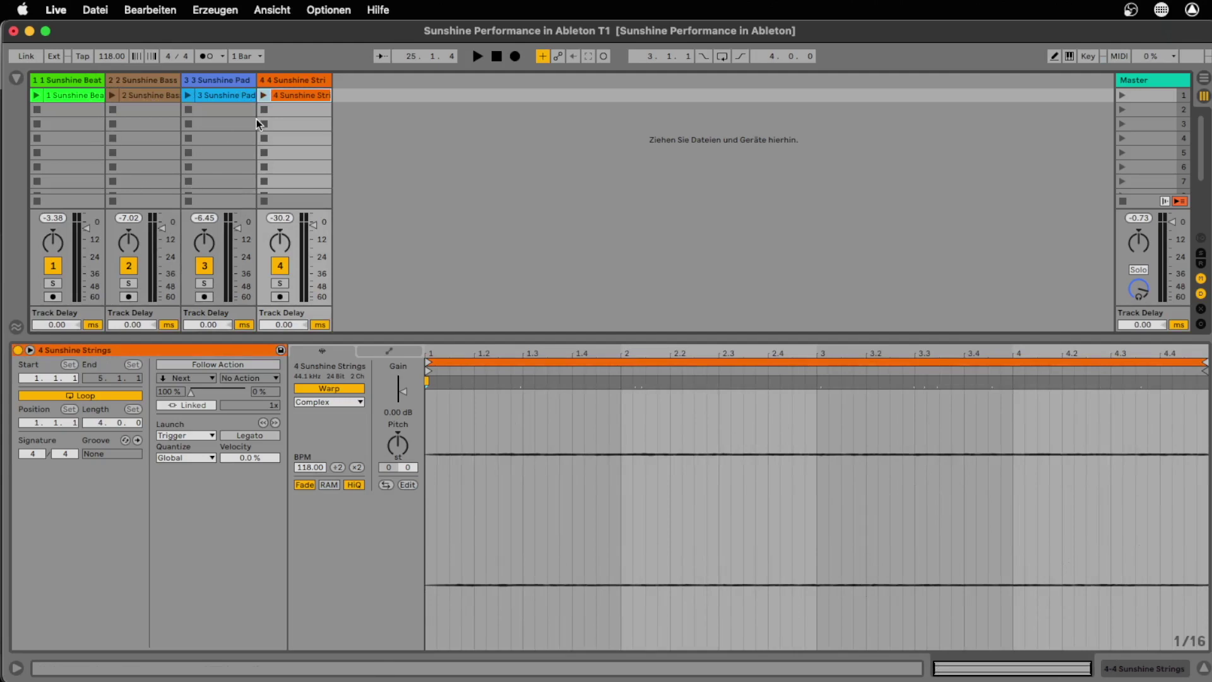
click(311, 136)
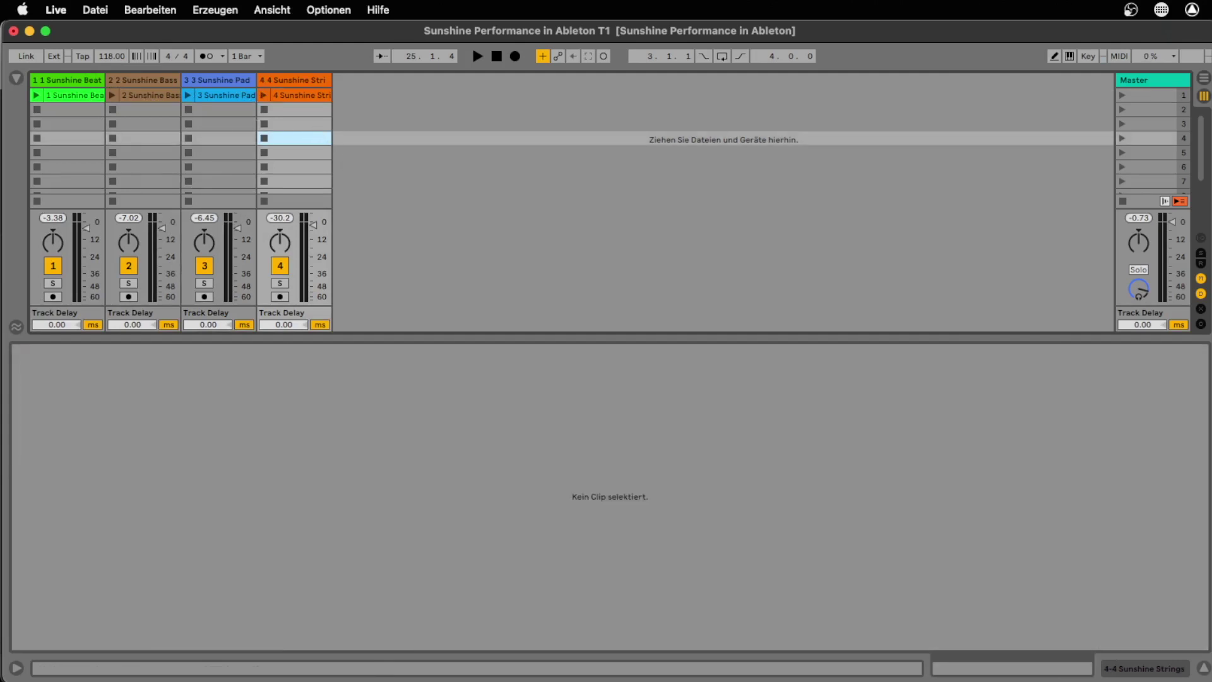
Open mugent.com in a new tab, enlarge the window, and set the Group filter to beat
key(super+Tab)
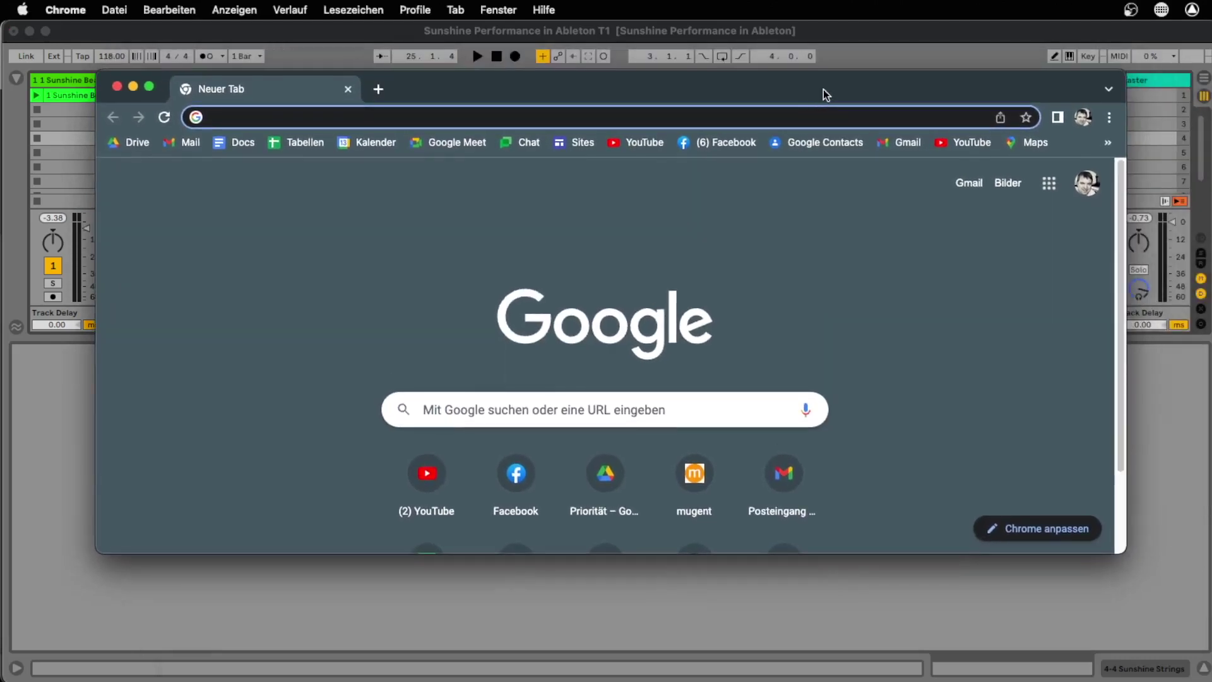
text(mug)
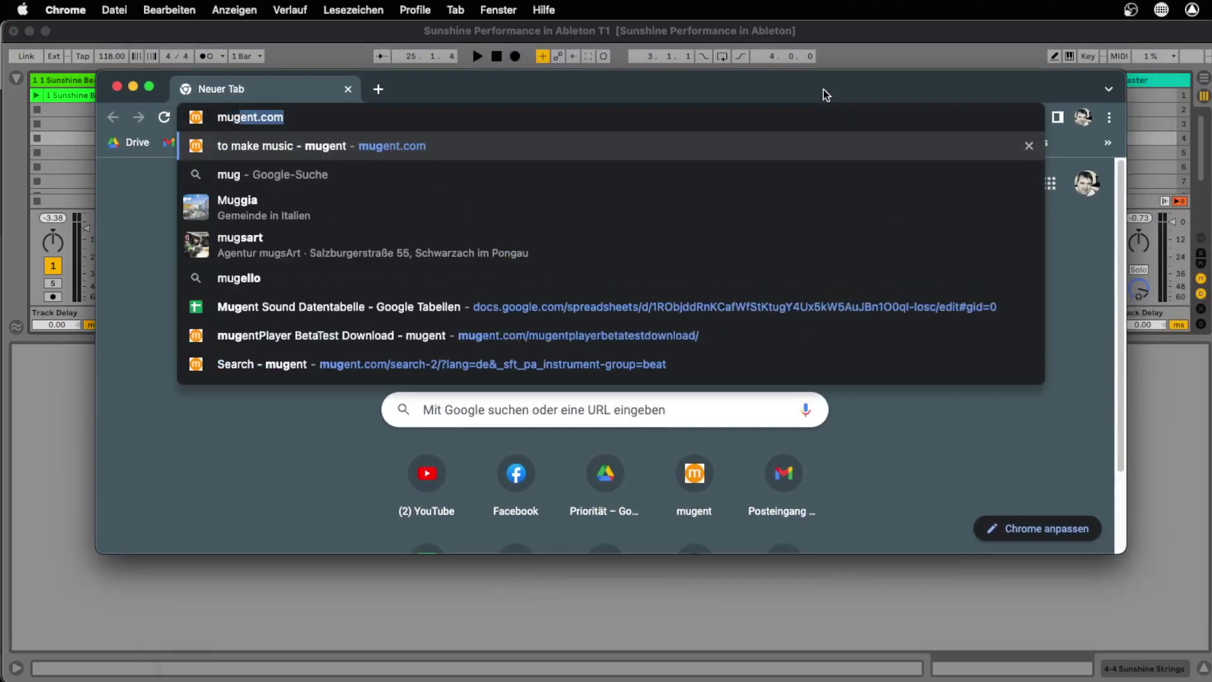
key(Return)
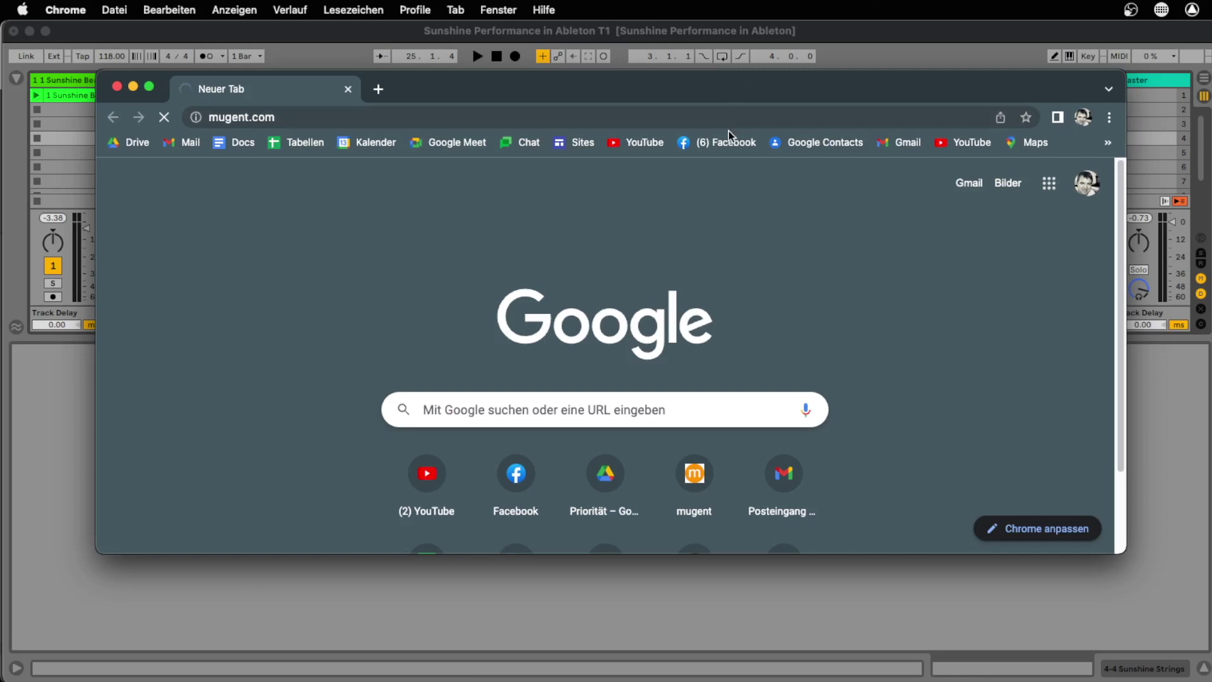
drag(733, 94, 663, 43)
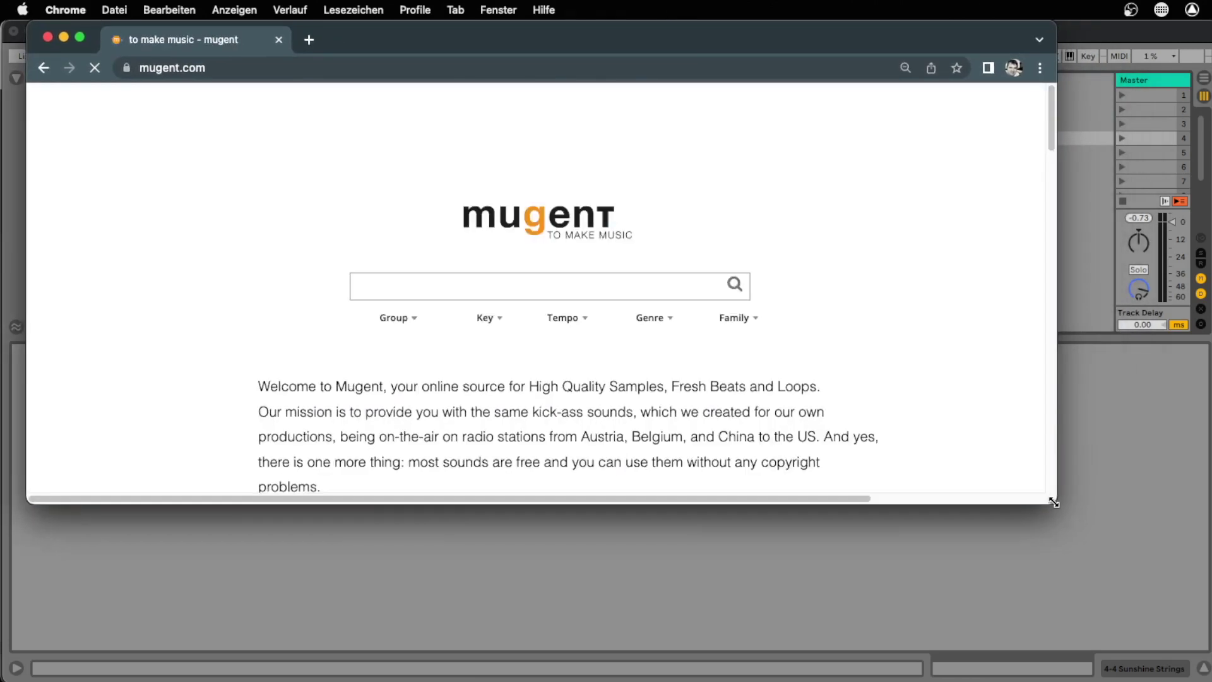
drag(1058, 505, 1209, 679)
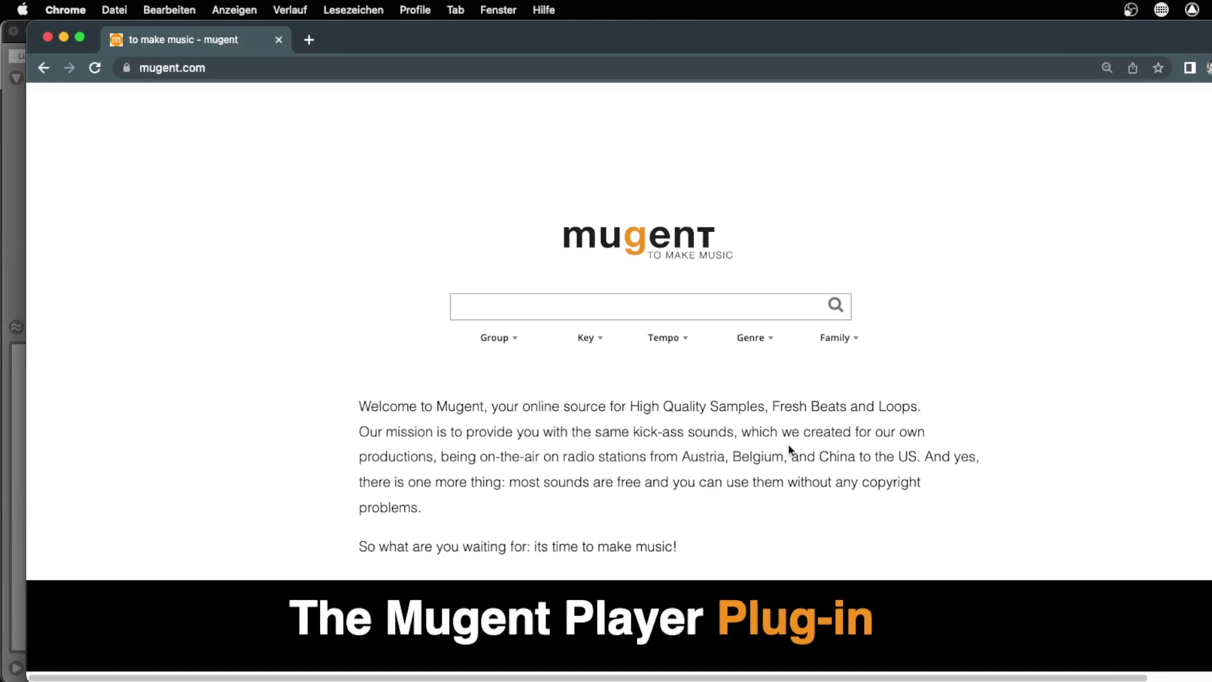
click(532, 343)
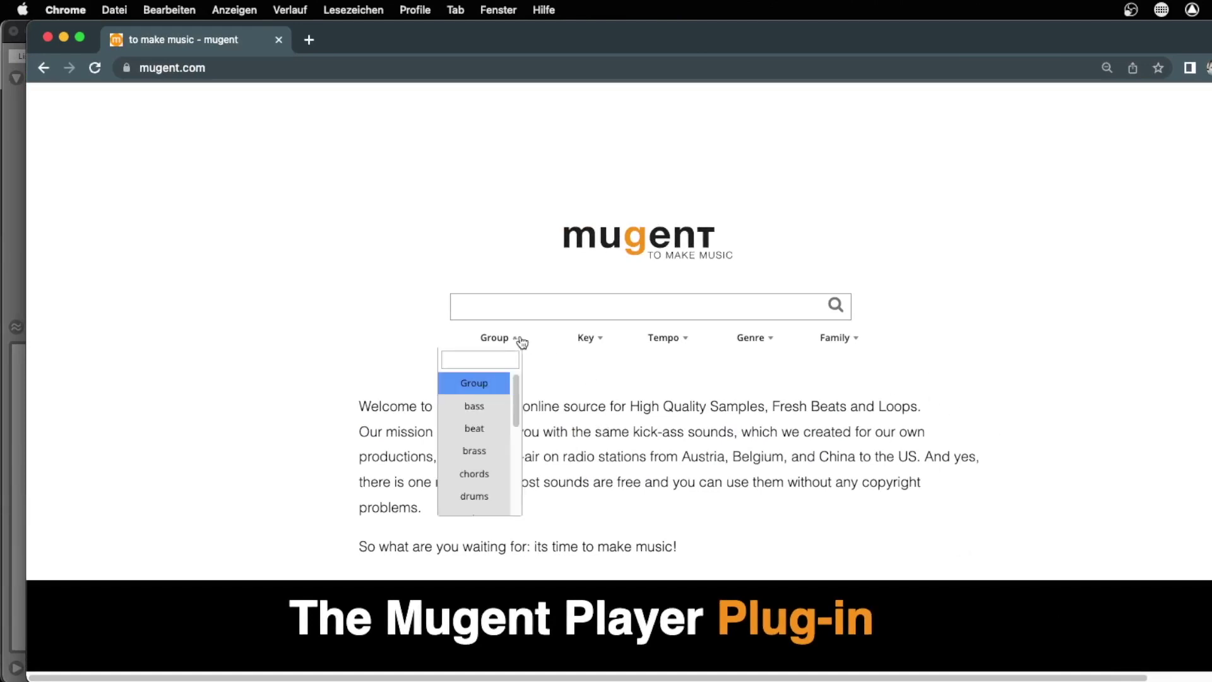
click(473, 431)
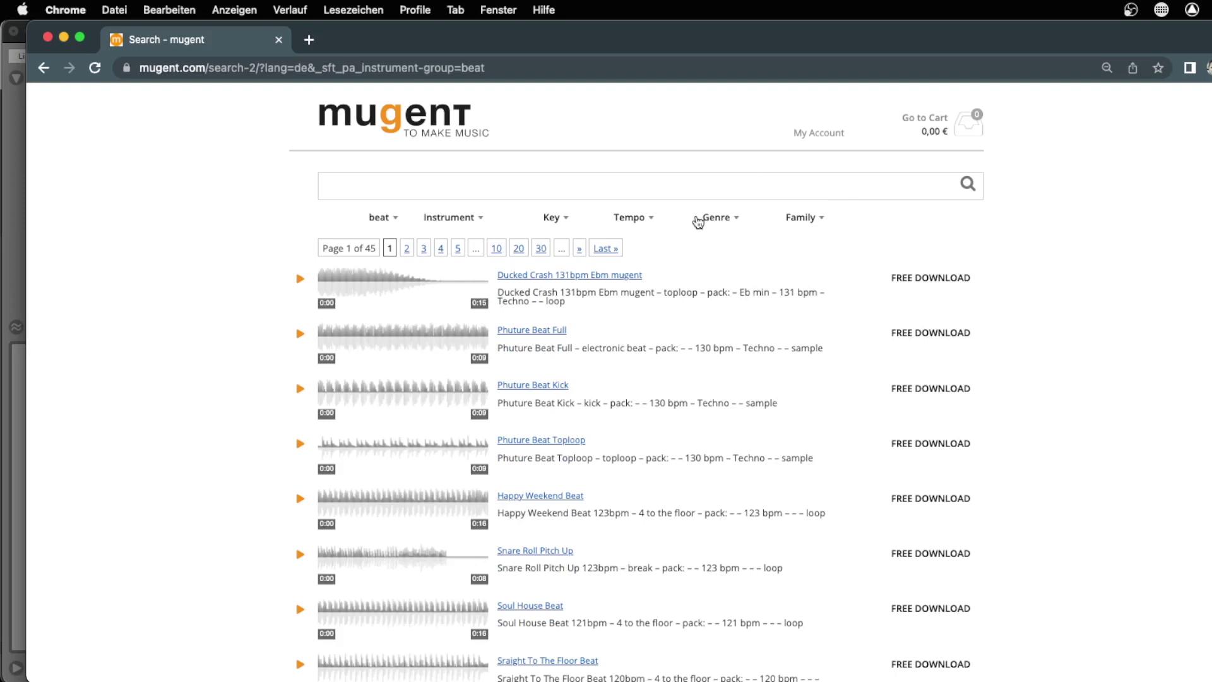
Limit the tempo to 116-130 and preview the Phuture Beat Kick, Toploop and Full loops
click(644, 219)
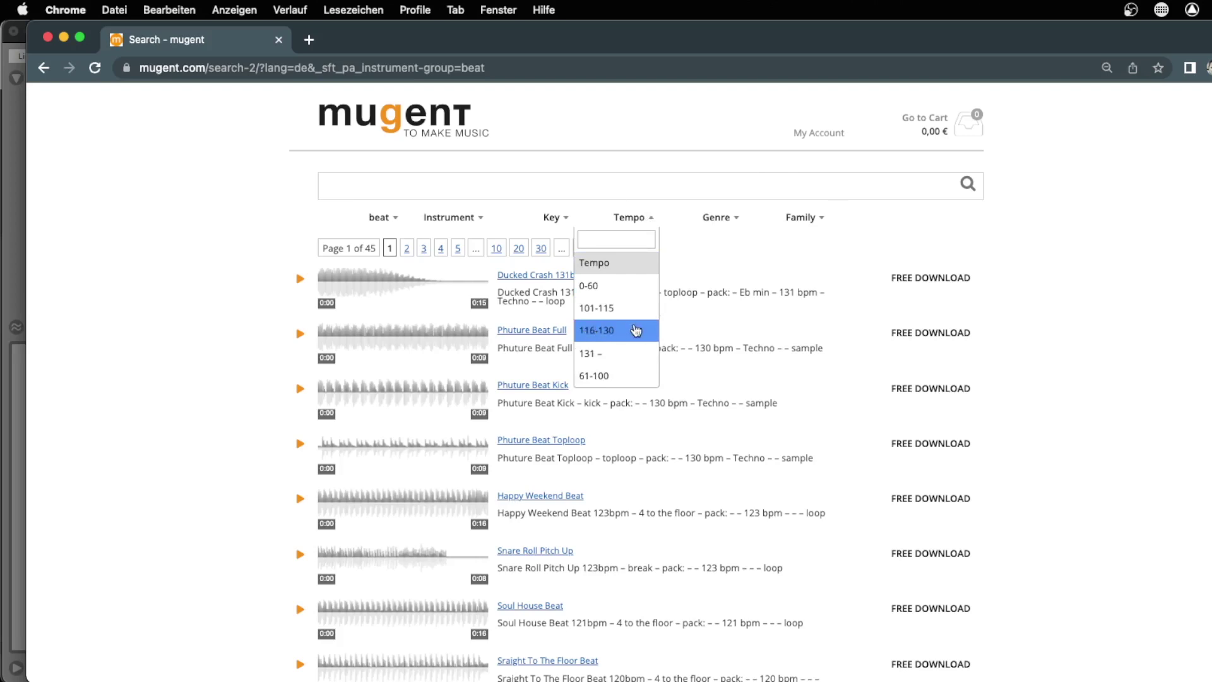
click(629, 332)
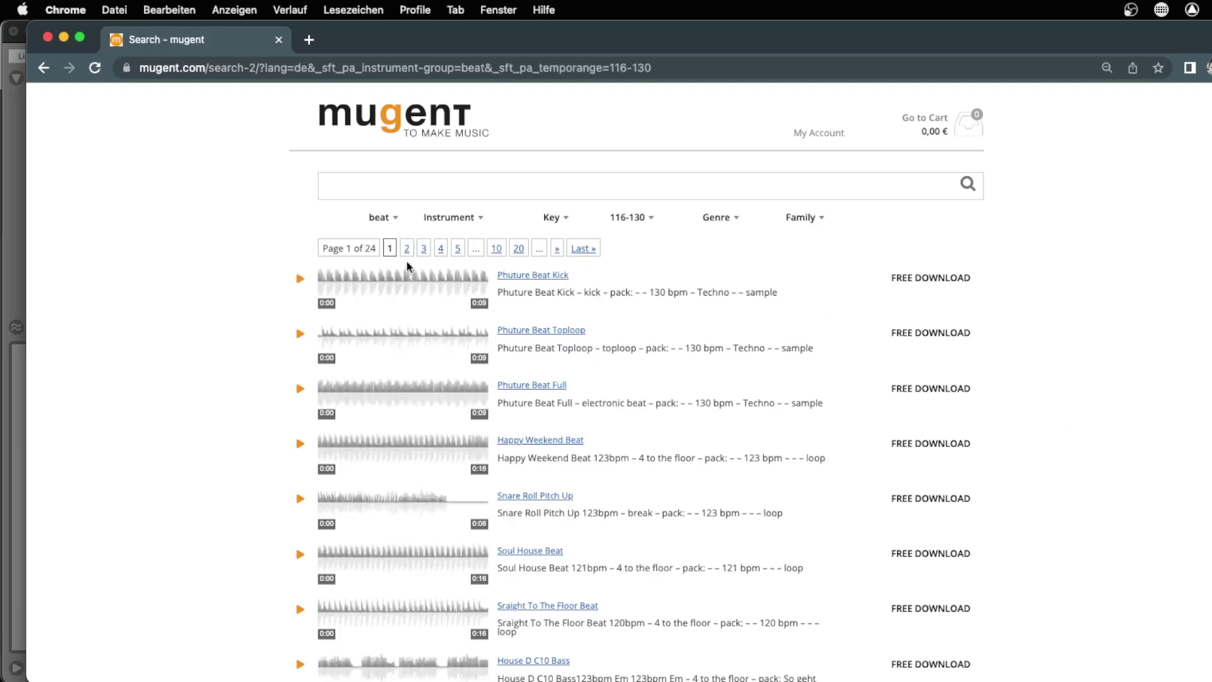
click(301, 281)
click(302, 335)
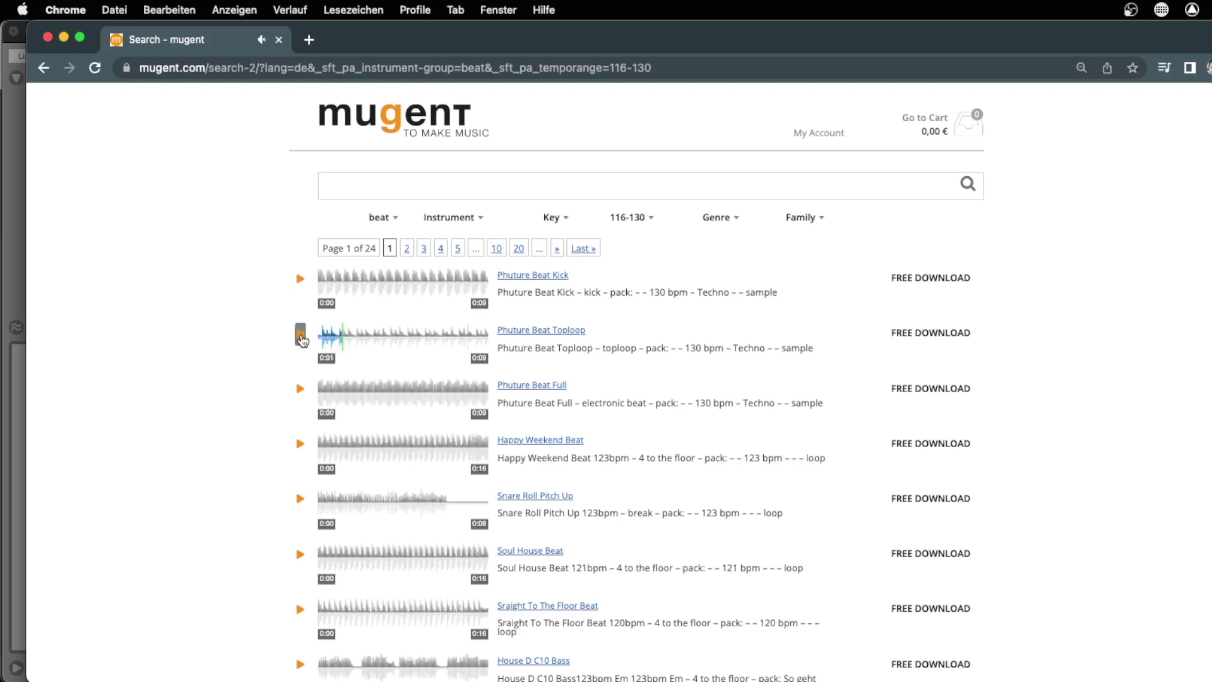
click(301, 390)
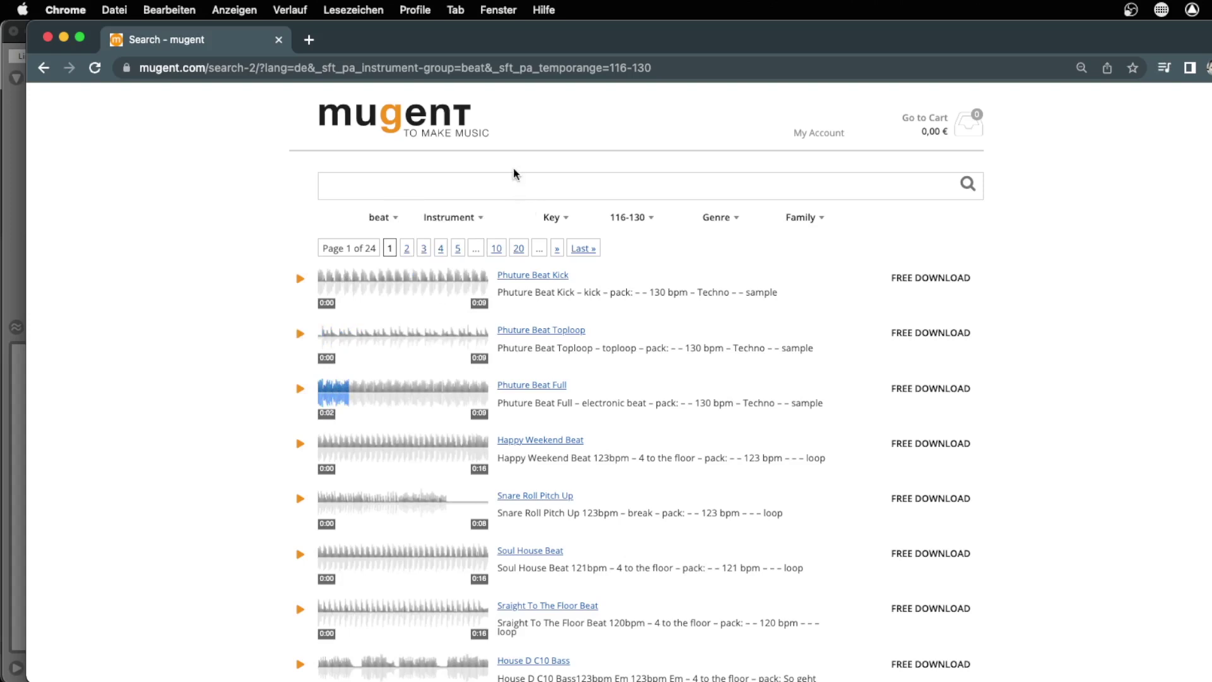
Search 'percussion', preview and download Electrohouse Pacha Toploop 125bpm, then close Chrome
text(percussion)
key(Return)
click(306, 270)
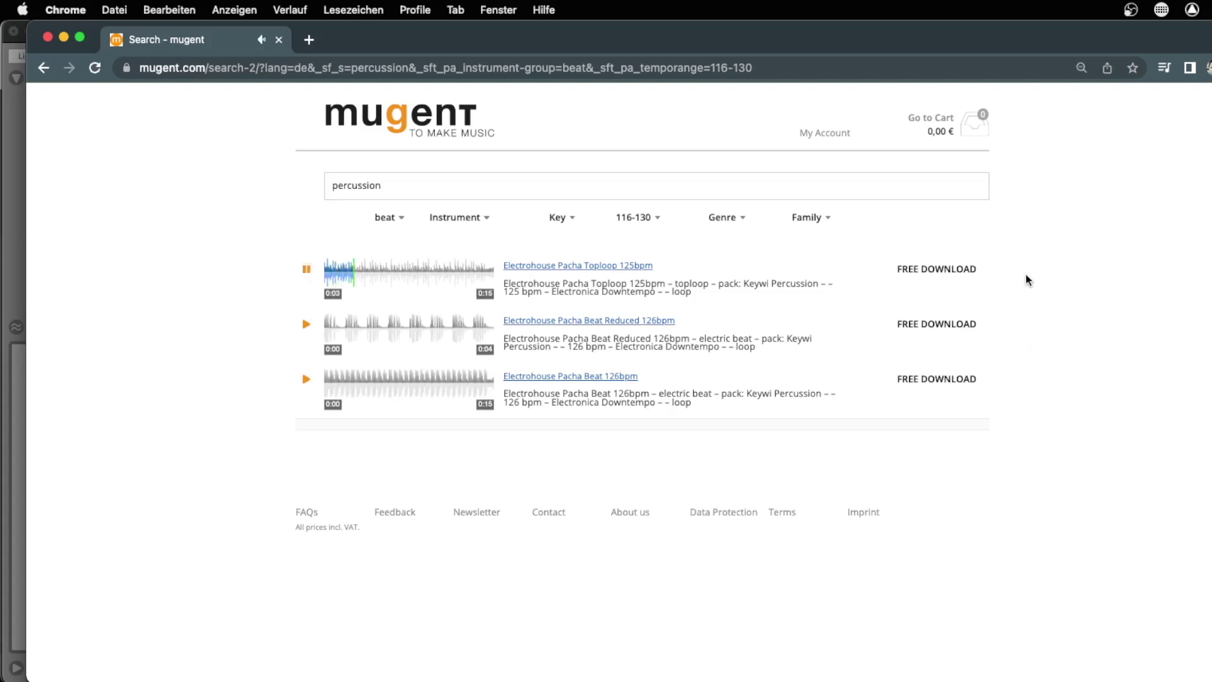
click(306, 269)
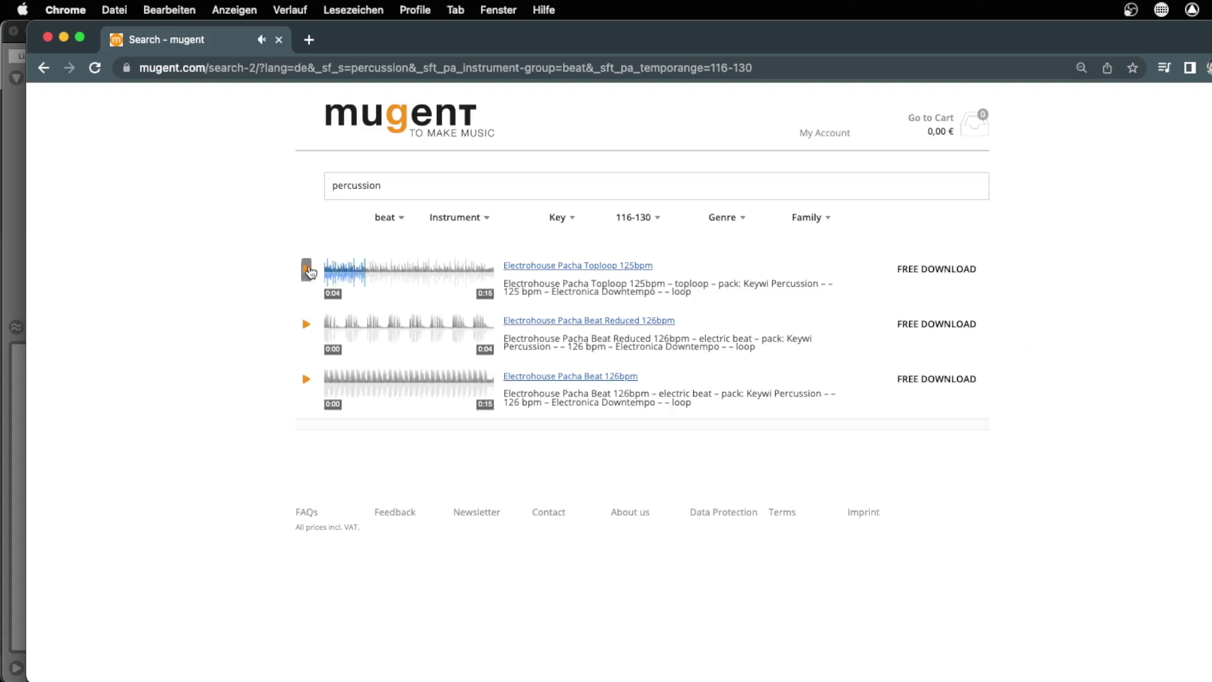
click(945, 278)
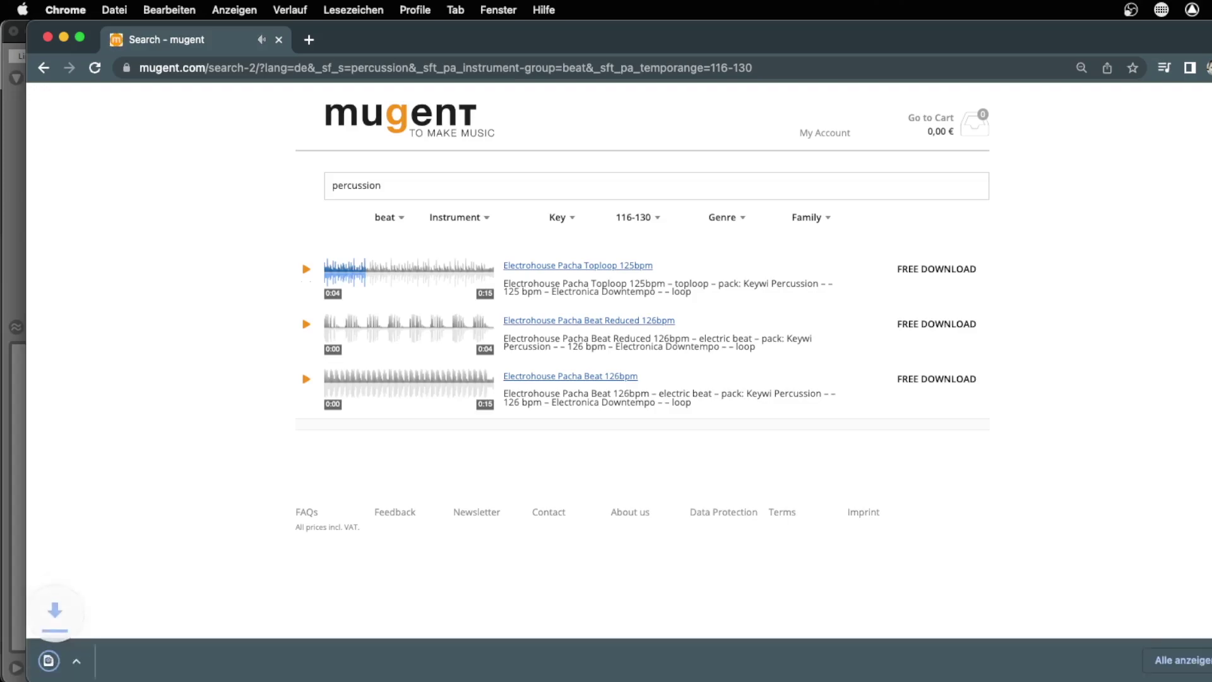
click(48, 37)
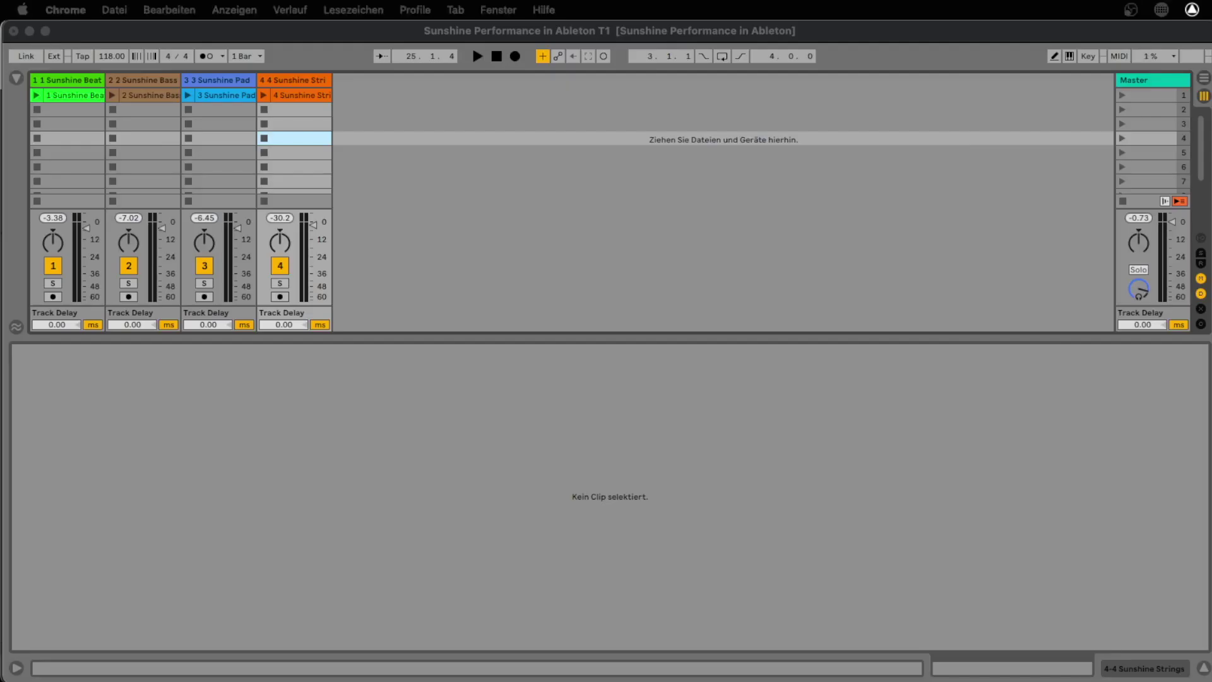
Drag the Electrohouse Pacha Toploop wav from Finder's Downloads into Live as a new fifth track
key(super+Tab)
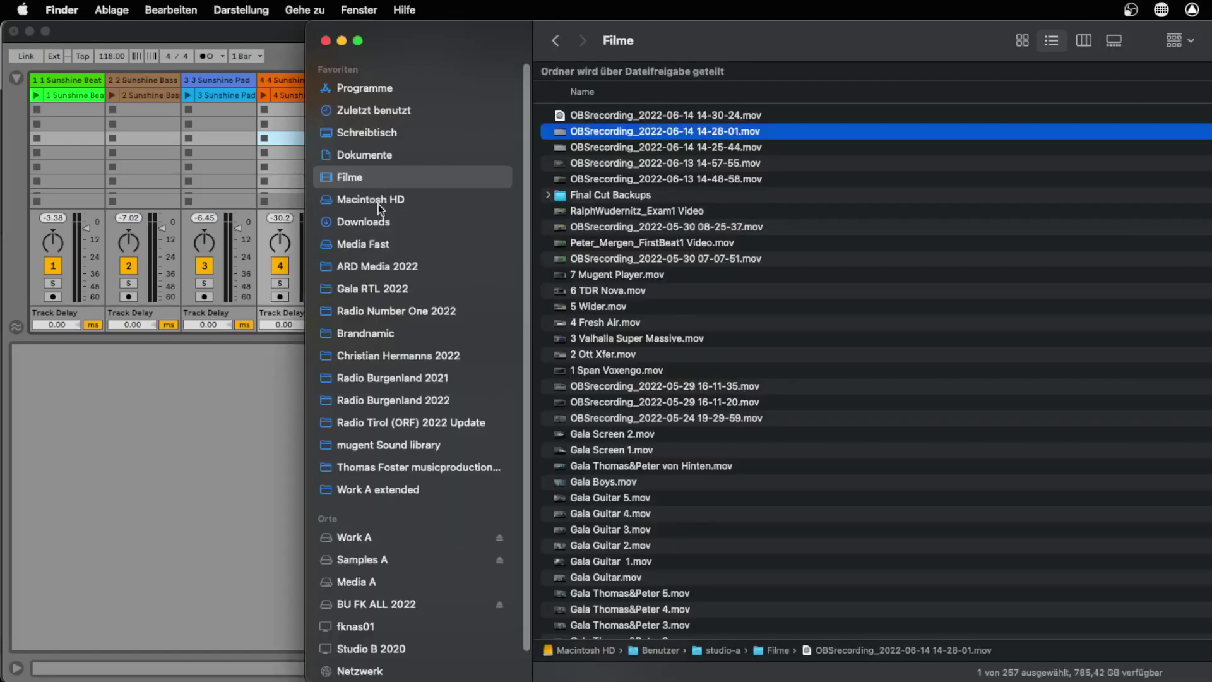
click(378, 222)
drag(721, 30, 1162, 45)
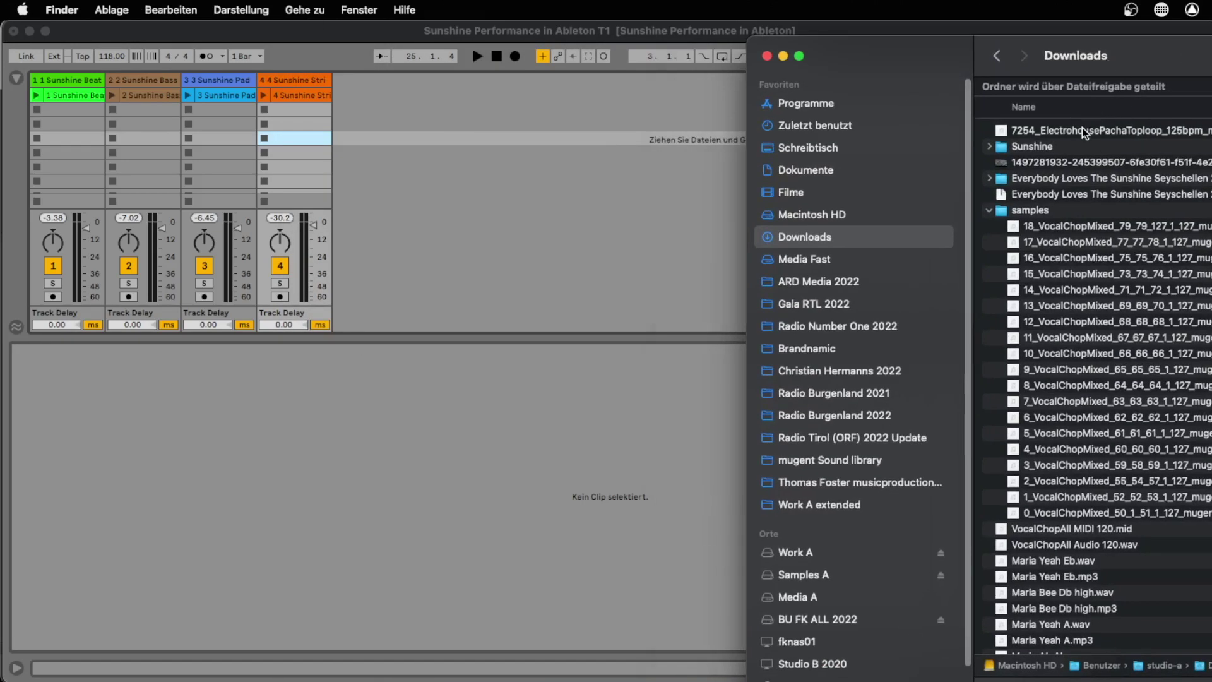
drag(1083, 128, 461, 143)
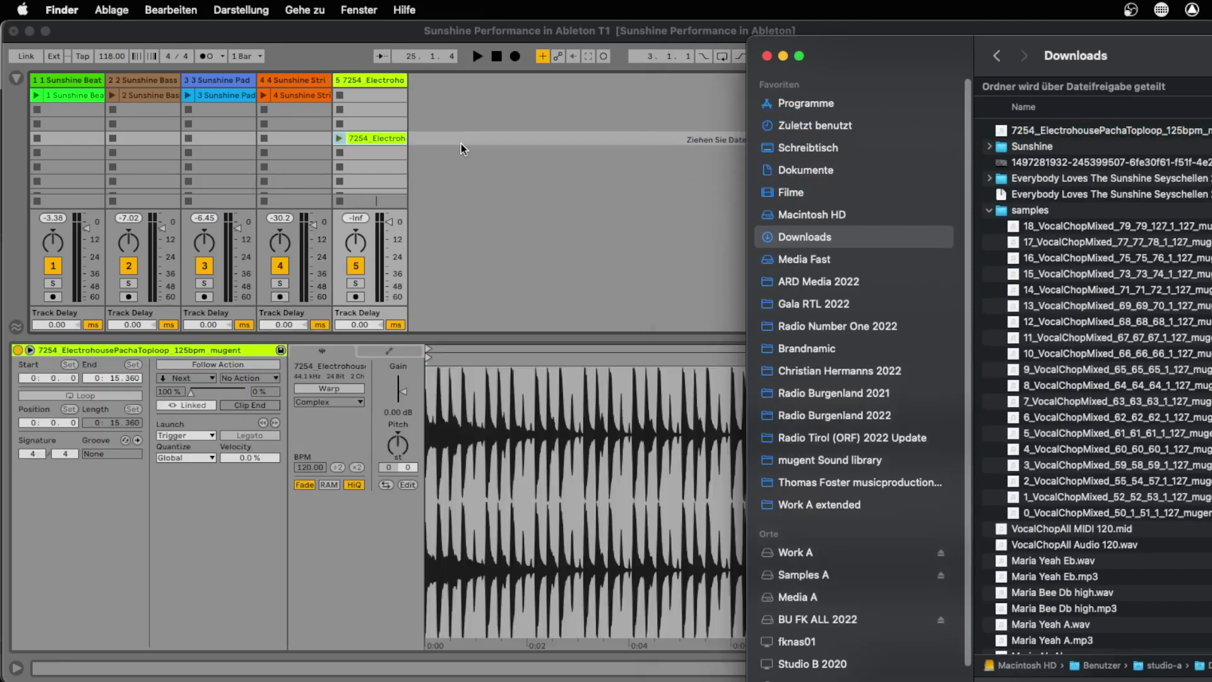
Move the Electrohouse clip from track 5 into track 1's third slot, below Sunshine Beat
click(377, 81)
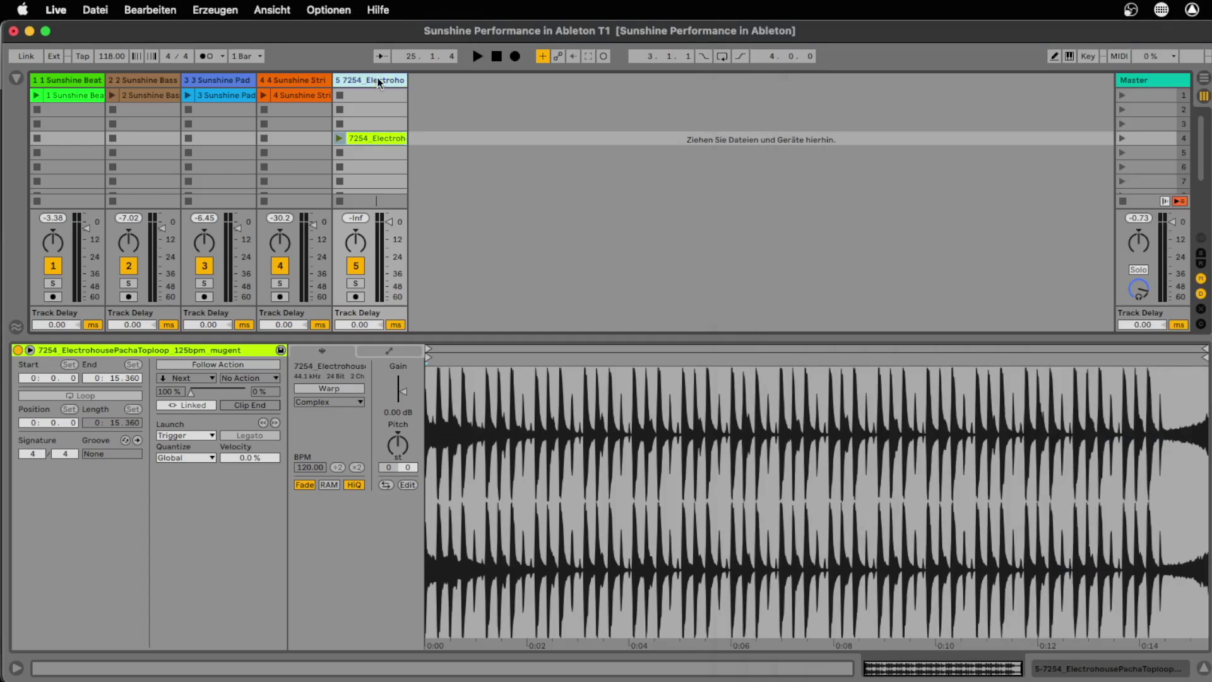
click(378, 135)
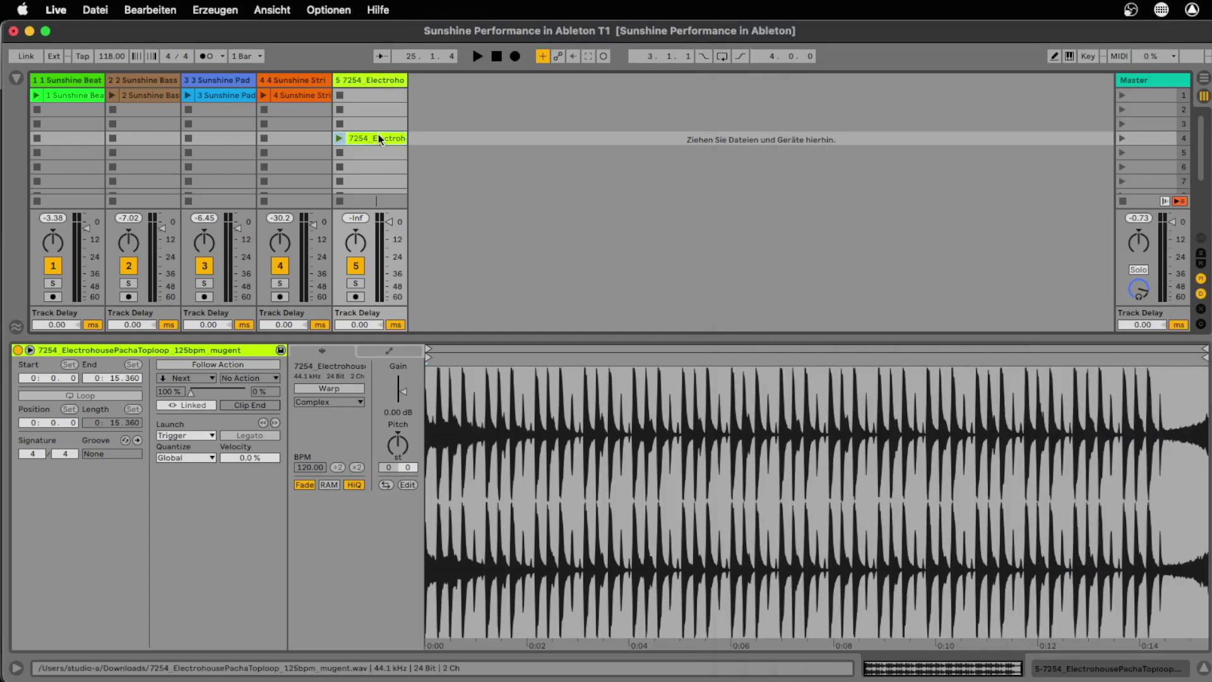
drag(377, 136, 96, 119)
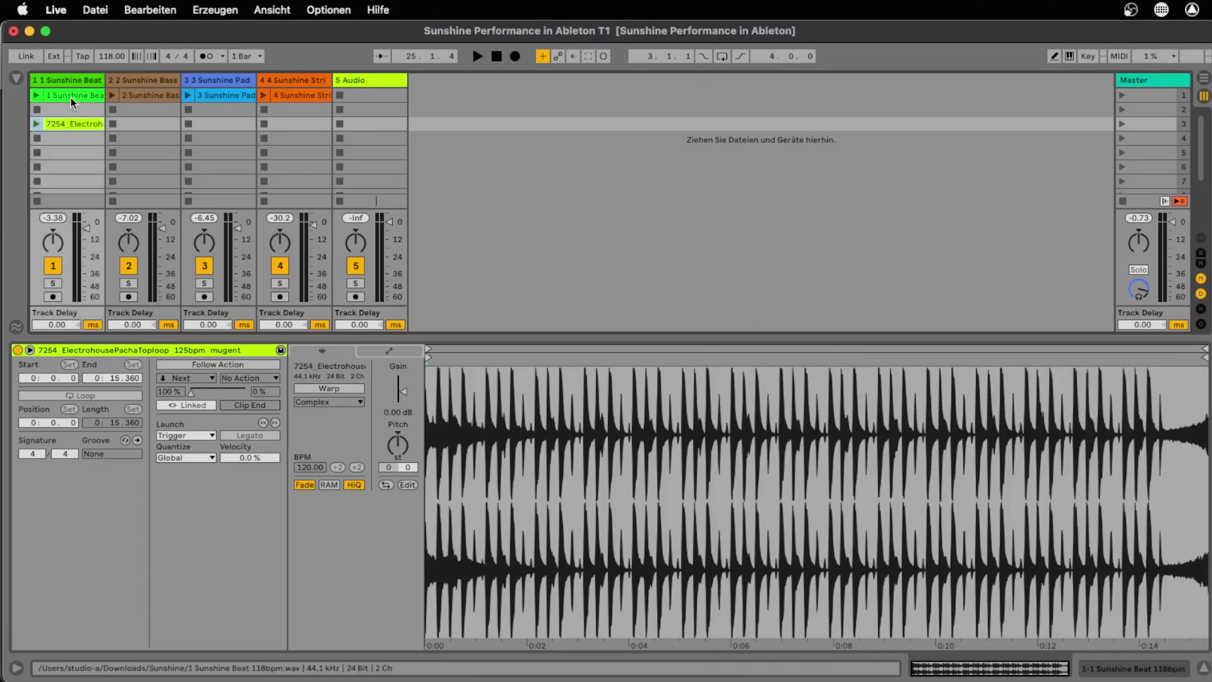
Compare the Sunshine Beat and Electrohouse clip settings, then select the emptied Audio track
click(70, 98)
click(74, 124)
click(81, 95)
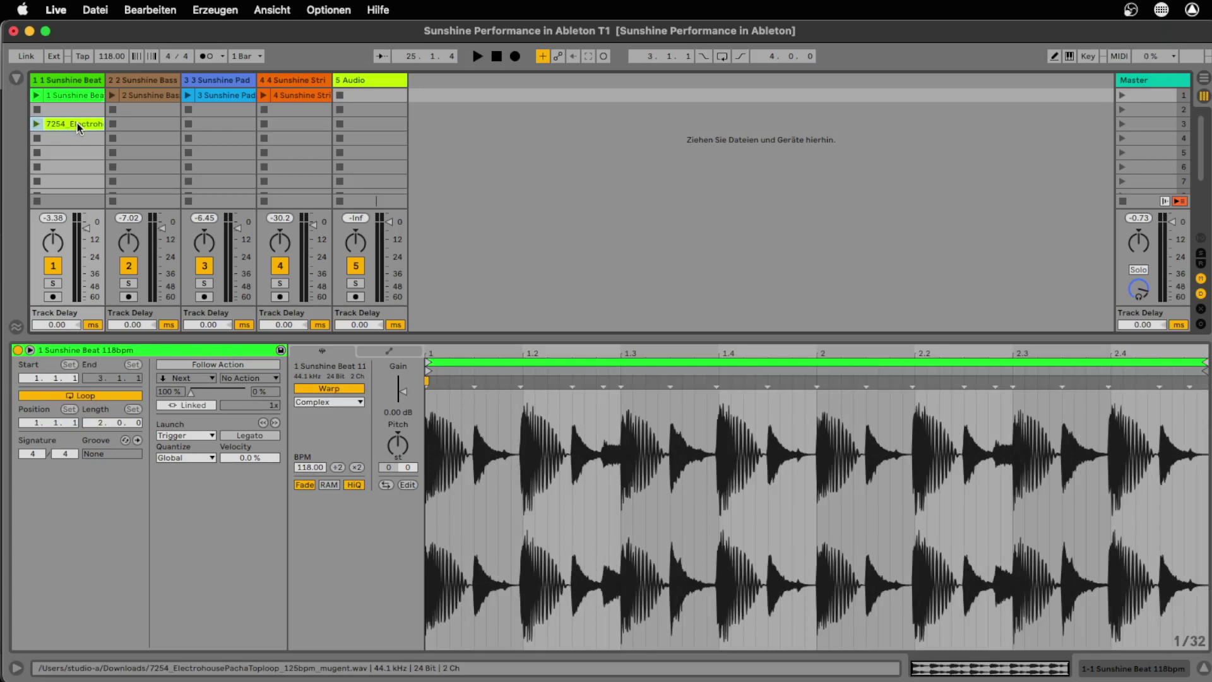
click(77, 124)
click(353, 95)
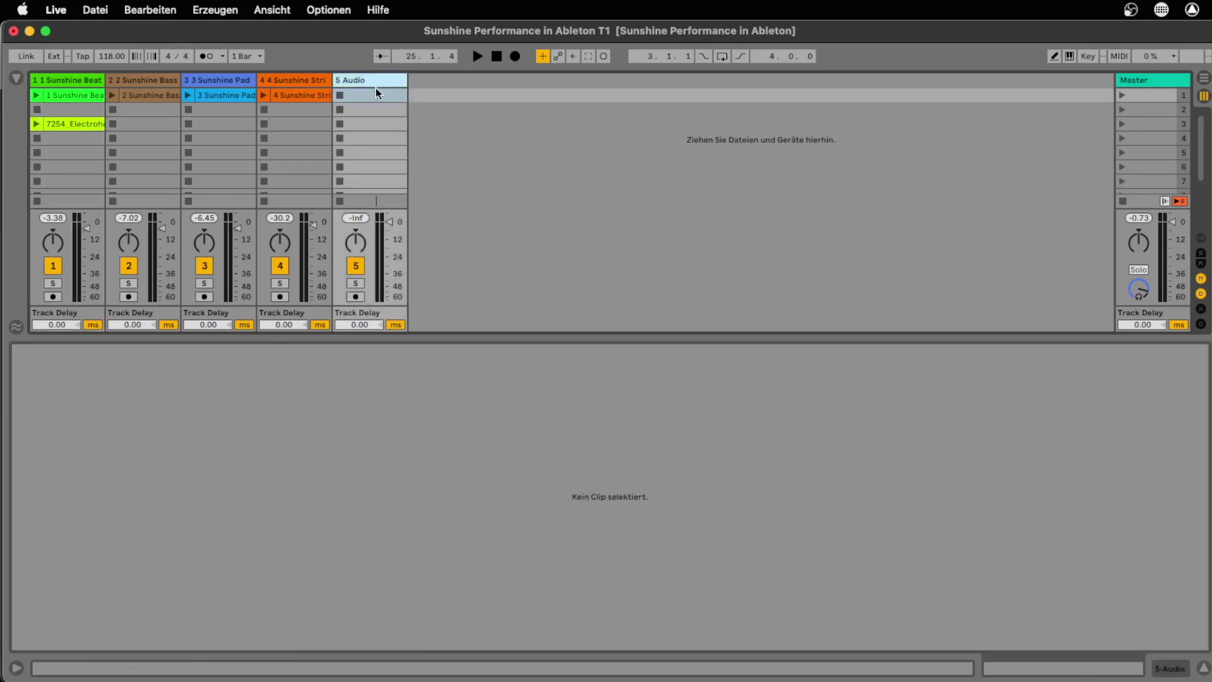
click(376, 90)
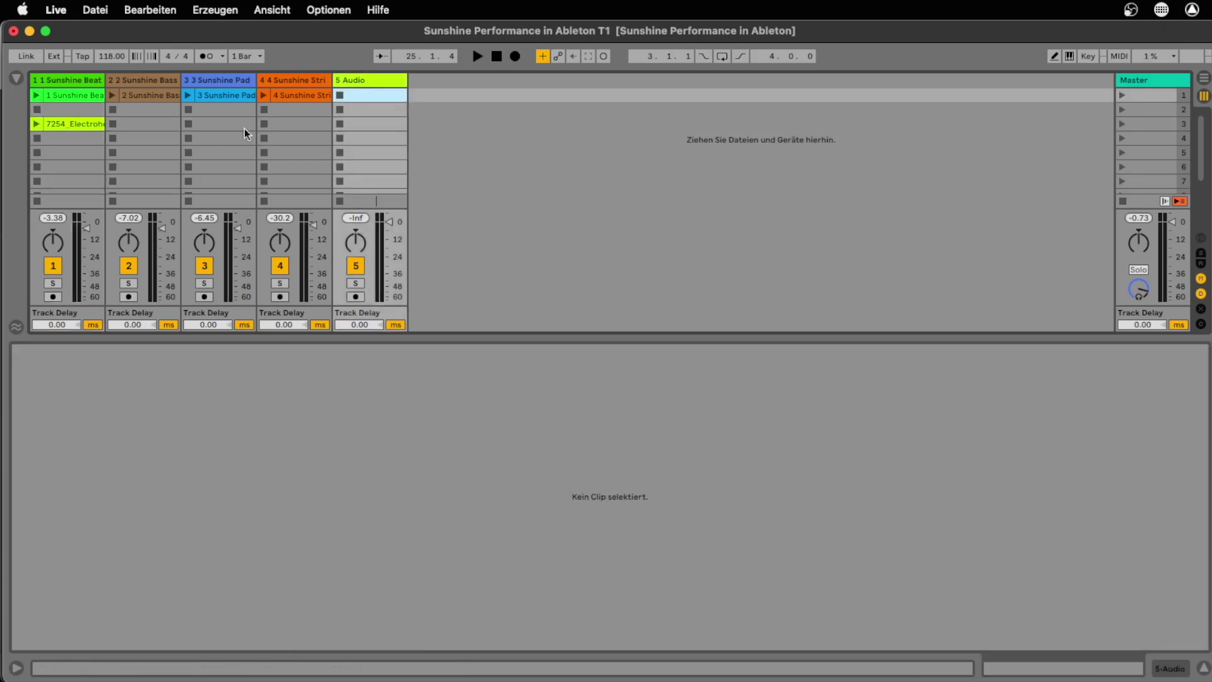
Select the Electrohouse clip, check the downloaded 7254 file in Finder, and return to Live
click(77, 124)
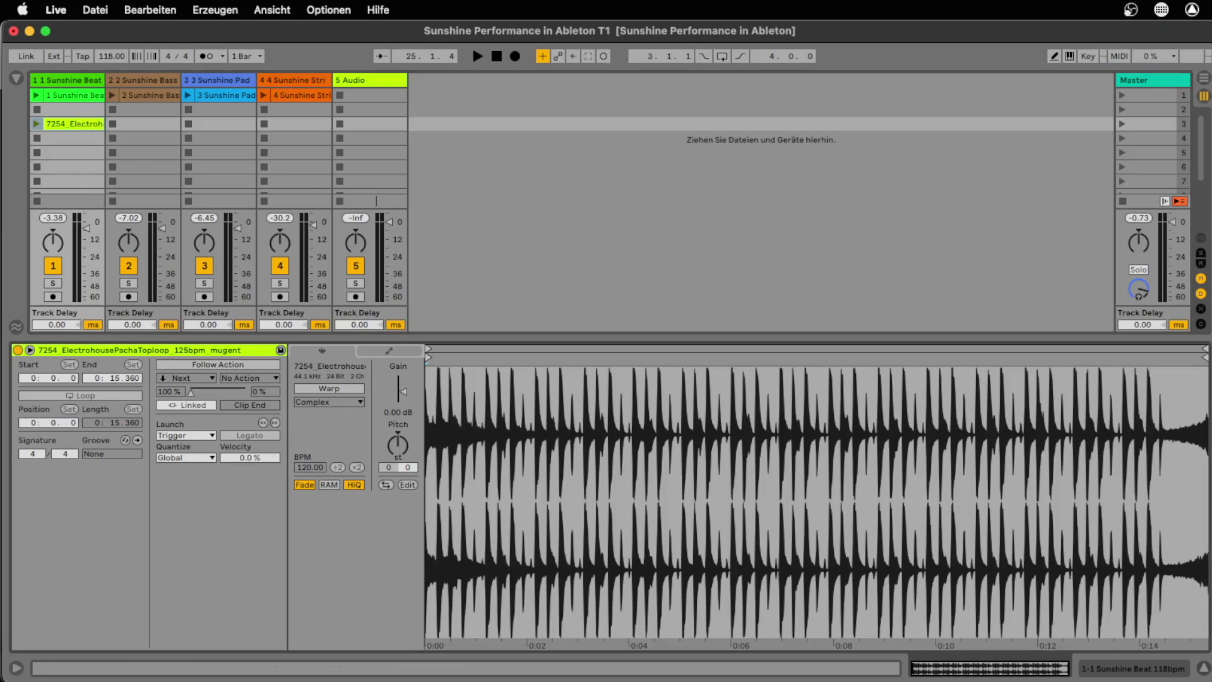
key(super+Tab)
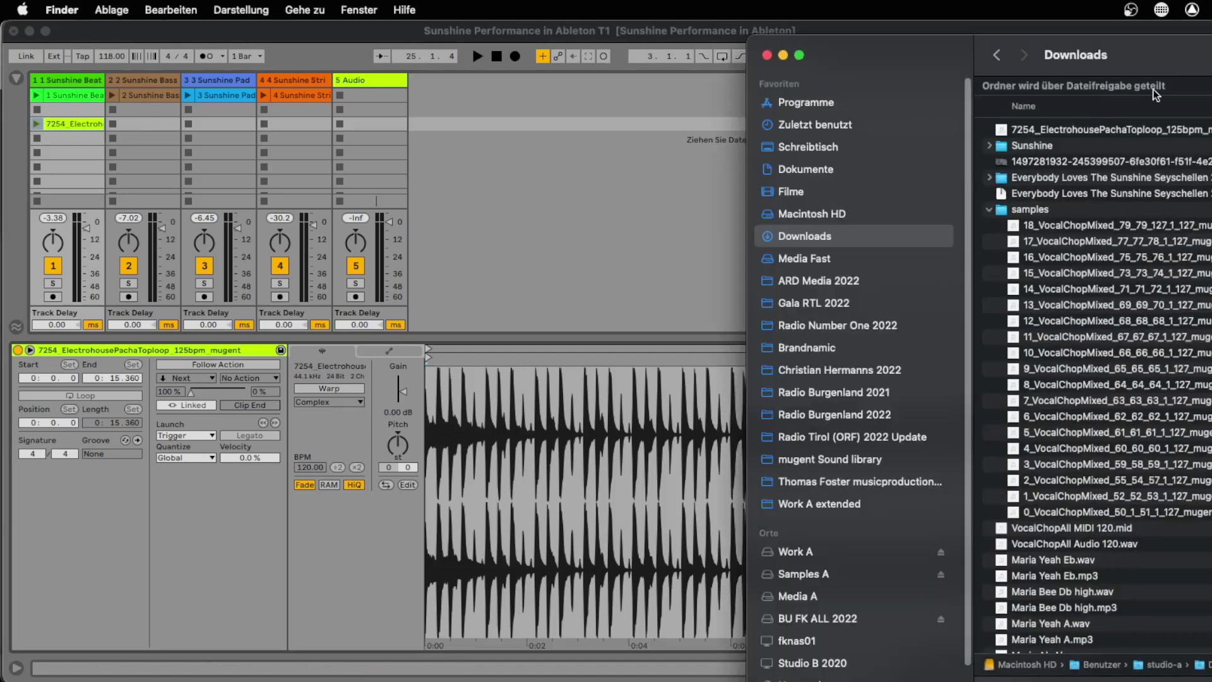
click(1094, 132)
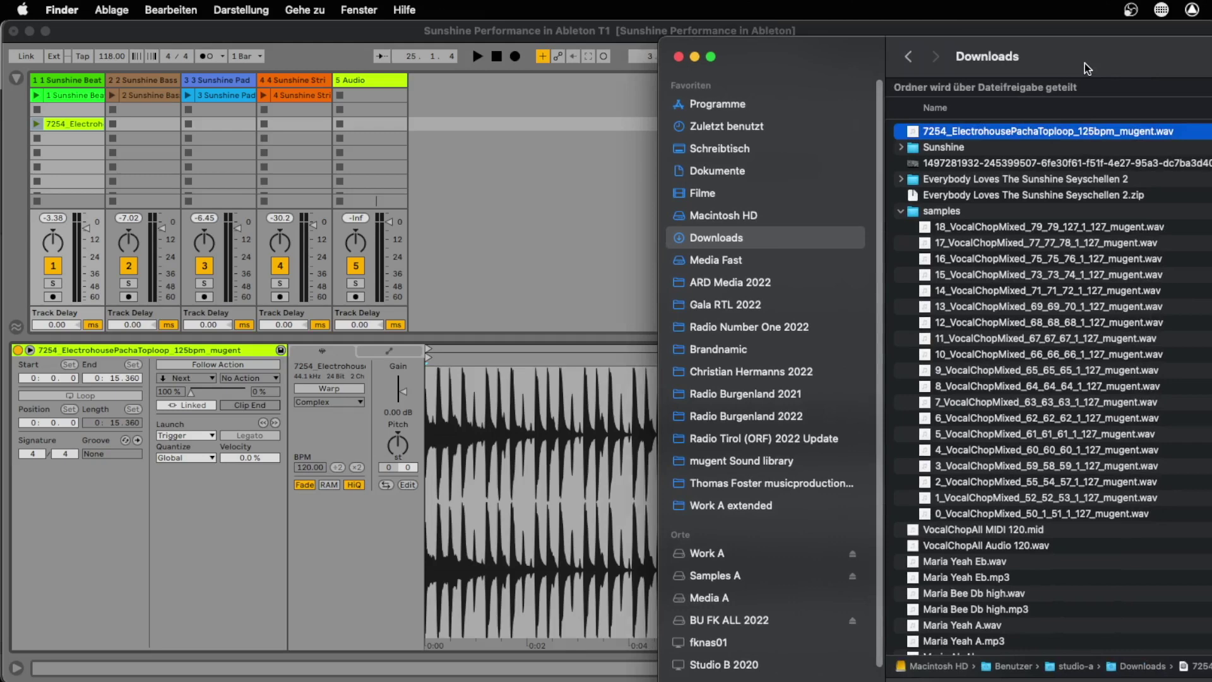
drag(1085, 63, 1205, 107)
click(666, 174)
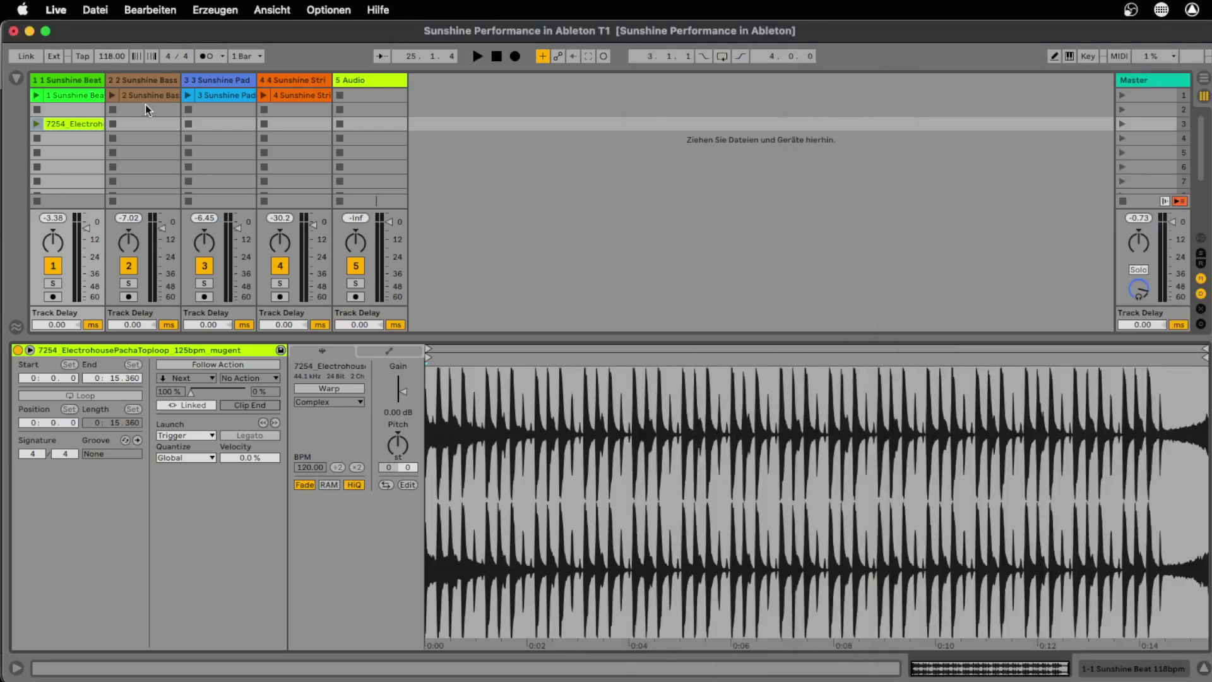
Launch the Sunshine Bass, Sunshine Pad and Electrohouse clips together, then reselect the 7254 loop
click(115, 95)
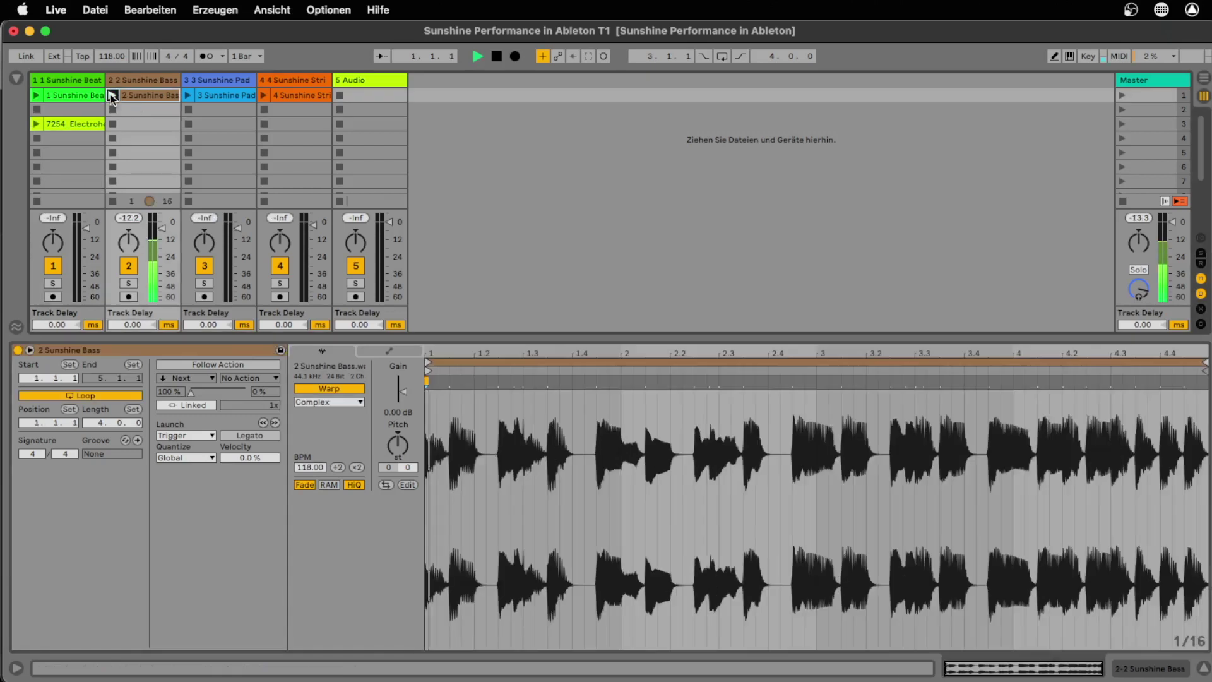
click(189, 95)
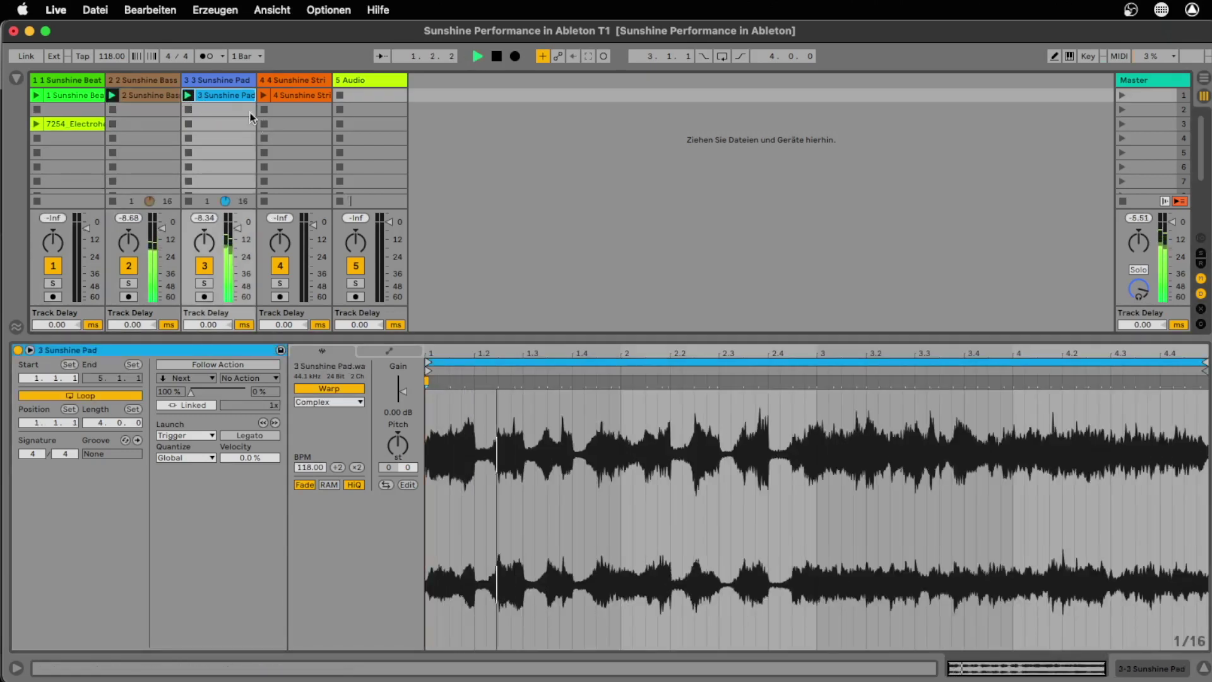
click(36, 124)
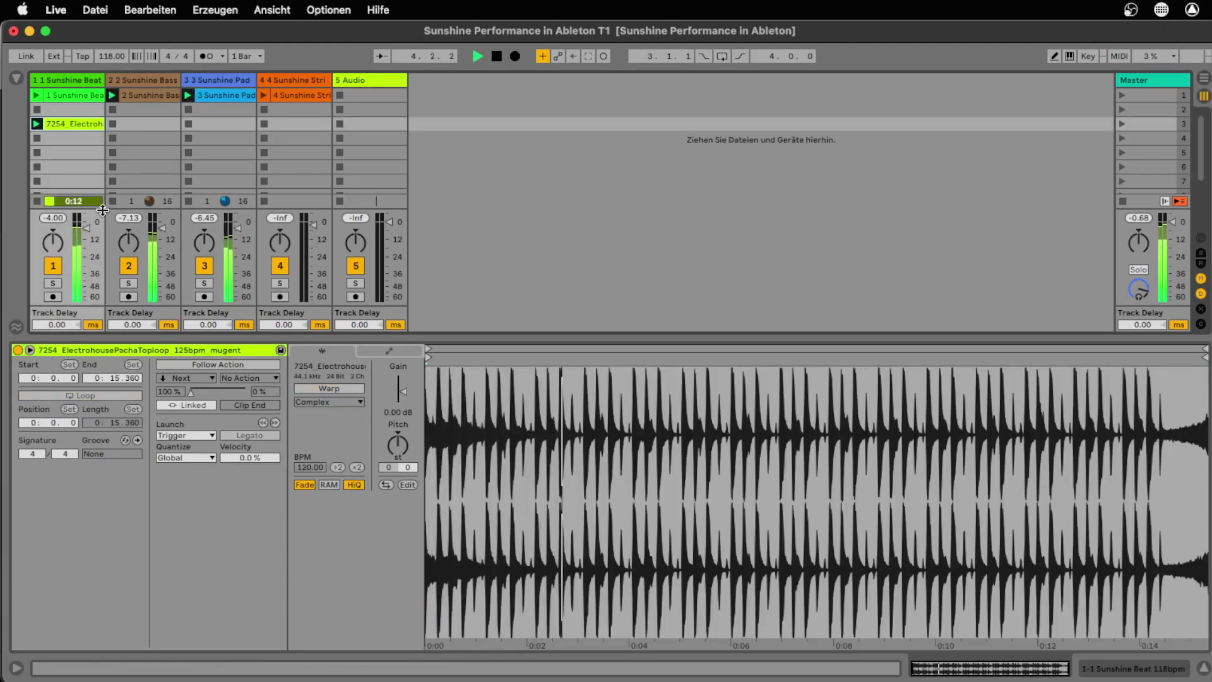
click(313, 153)
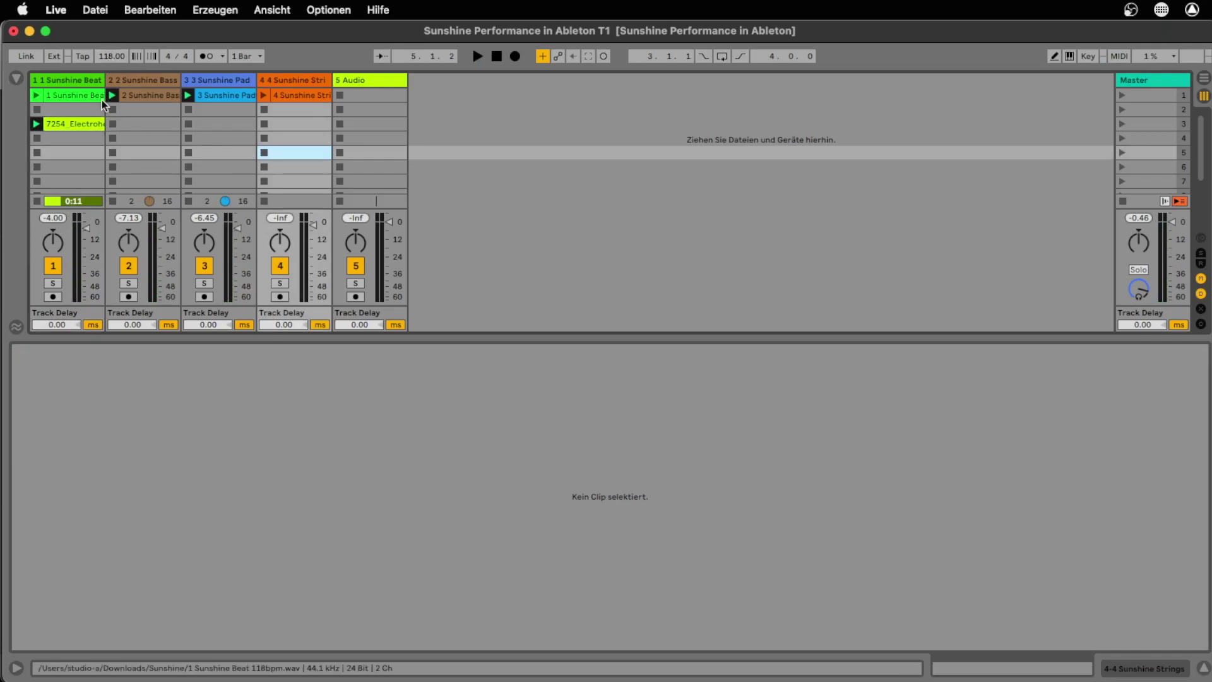
click(90, 124)
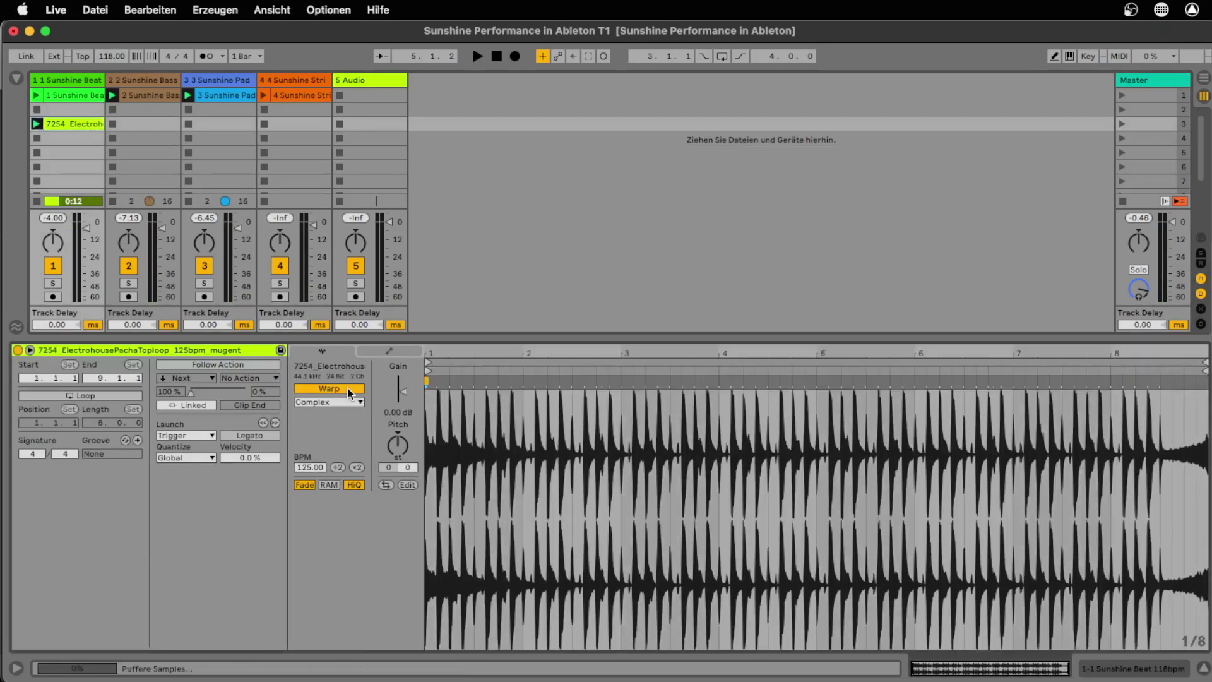
Switch on Warp for the 7254 Electrohouse clip so it plays at 125 BPM
click(347, 388)
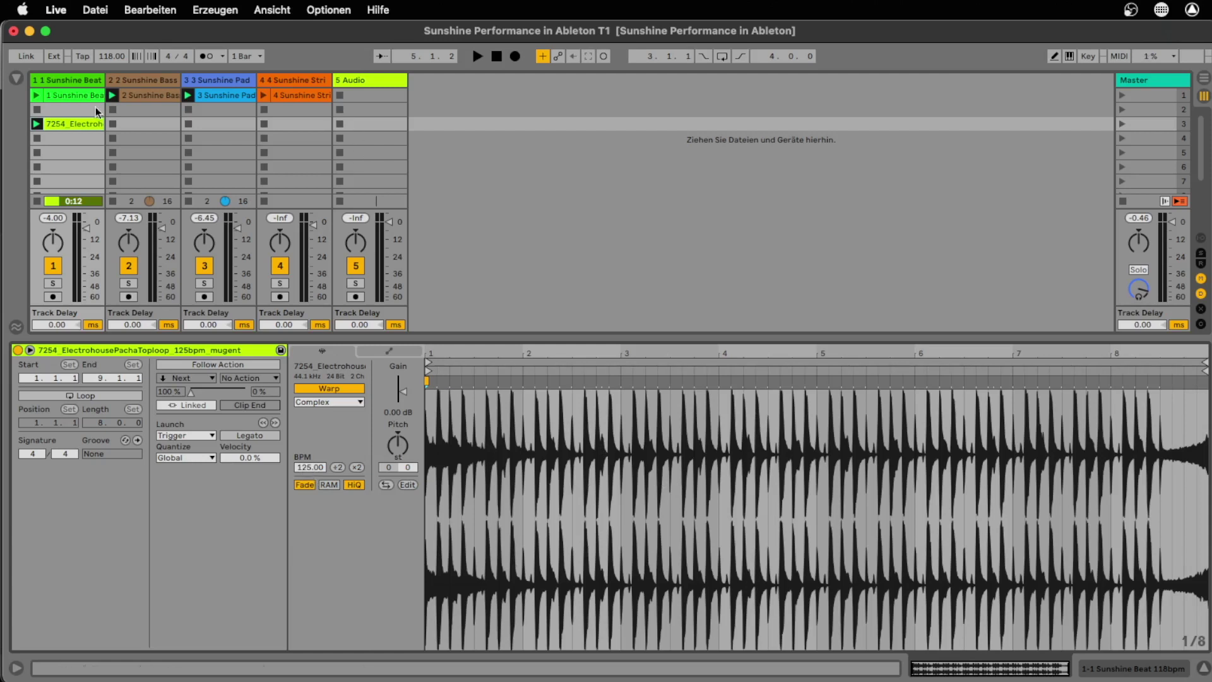
Play the set while changing the tempo, trying 101 BPM, then stop playback
key(space)
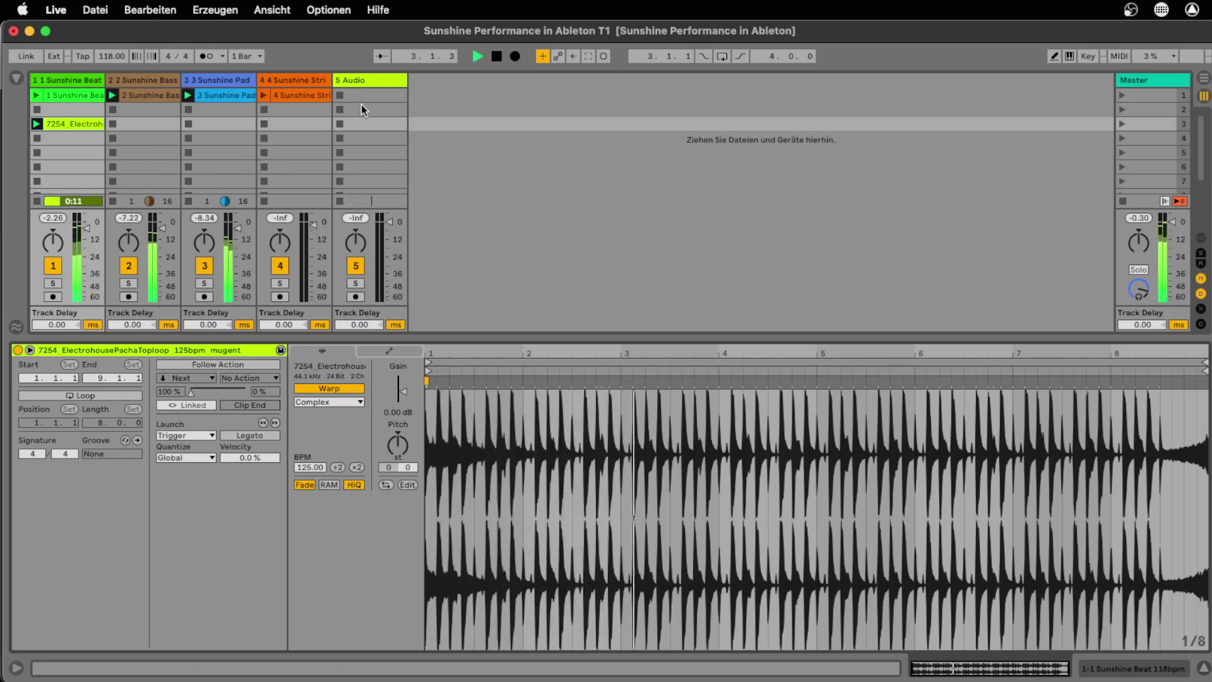
key(space)
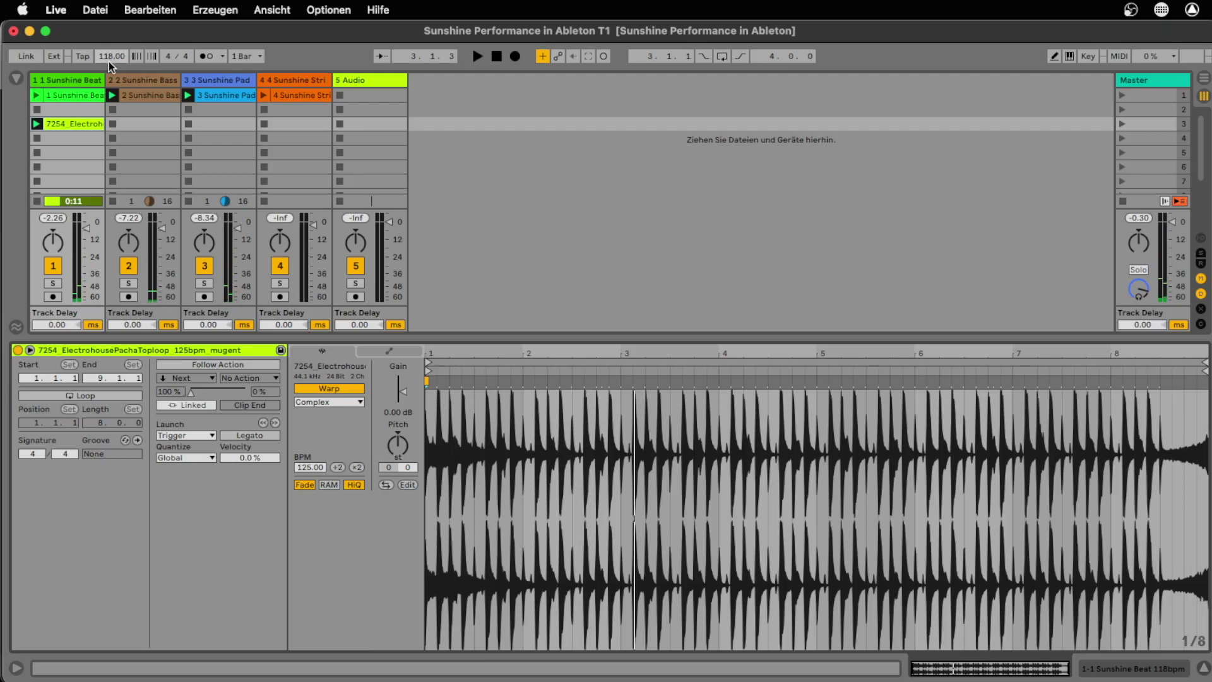
key(space)
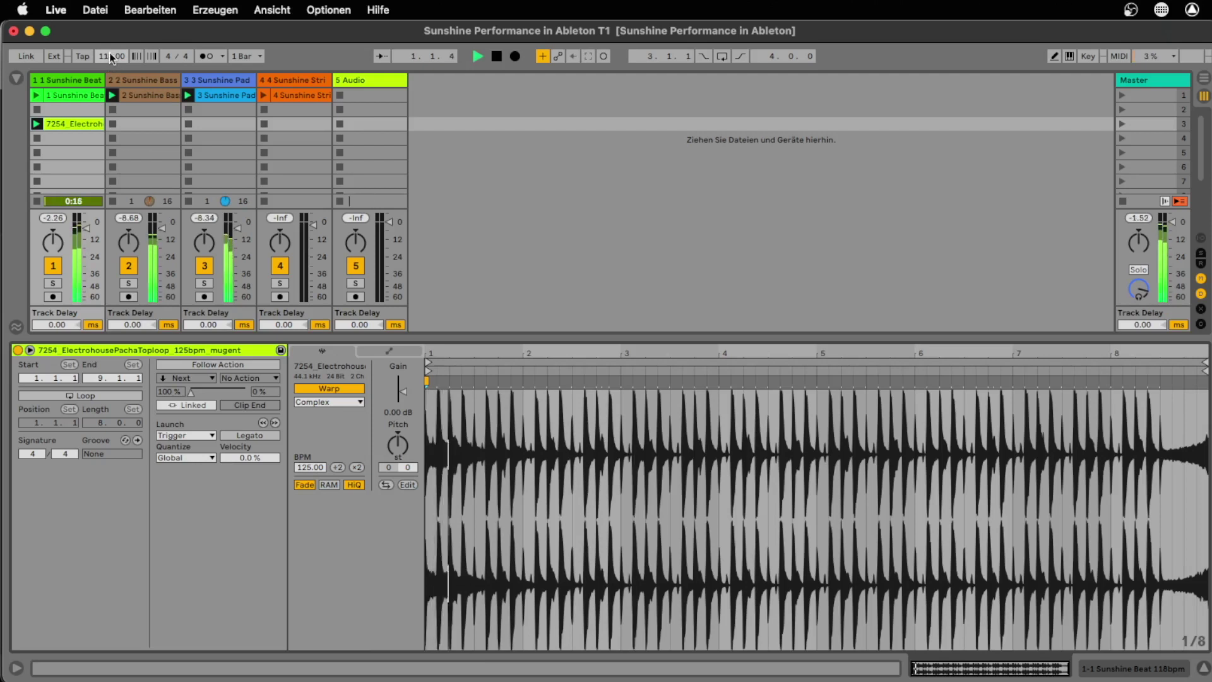
mouse_move(108, 52)
mouse_down()
mouse_move(109, 70)
mouse_move(109, 38)
mouse_move(111, 55)
mouse_up()
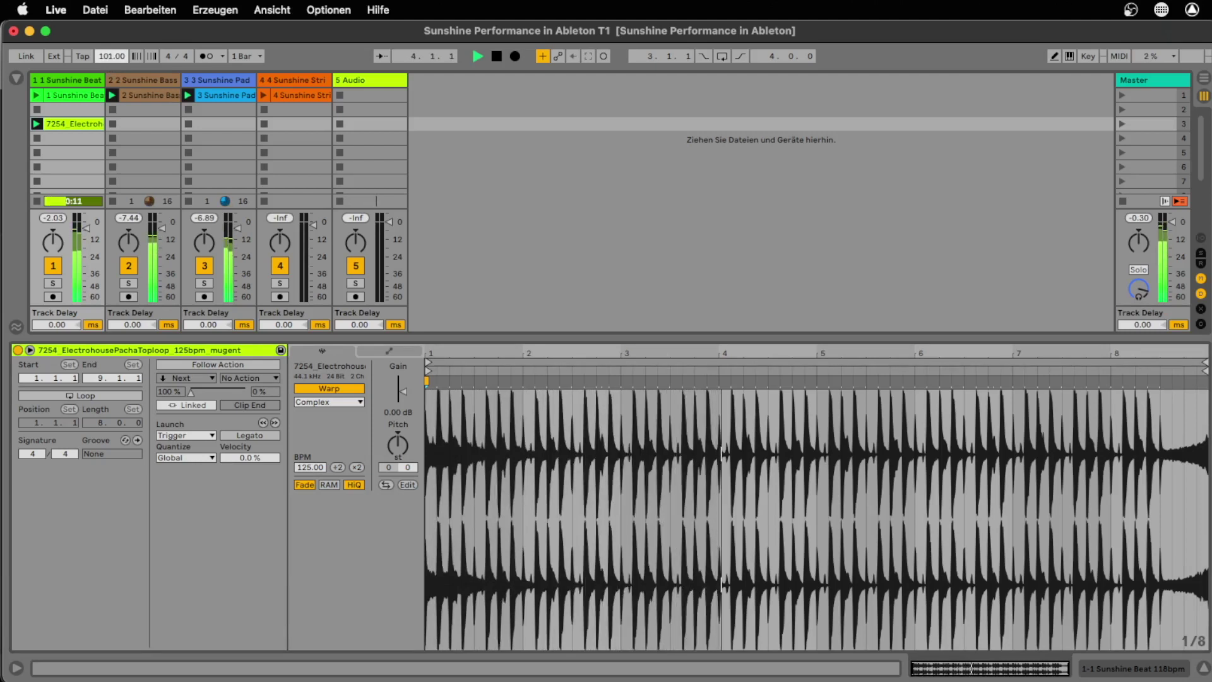
key(space)
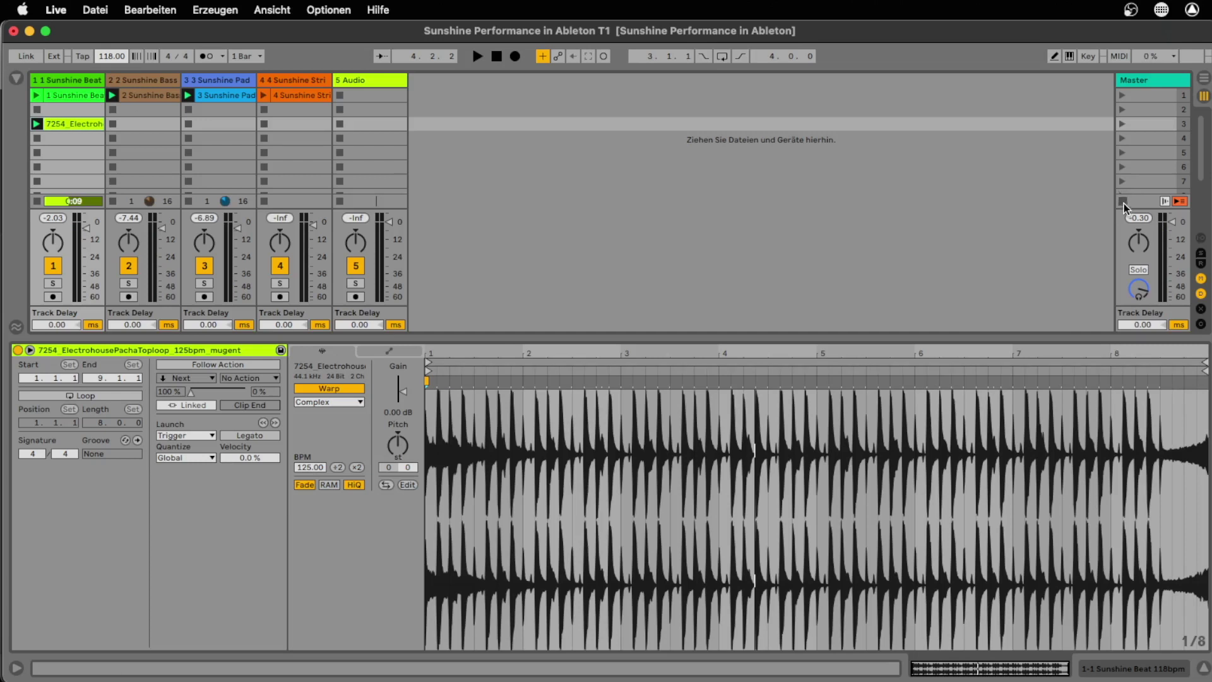
Stop all clips, then alternate track 1 between Sunshine Beat and the 7254 loop, ending on Sunshine Beat
click(1123, 202)
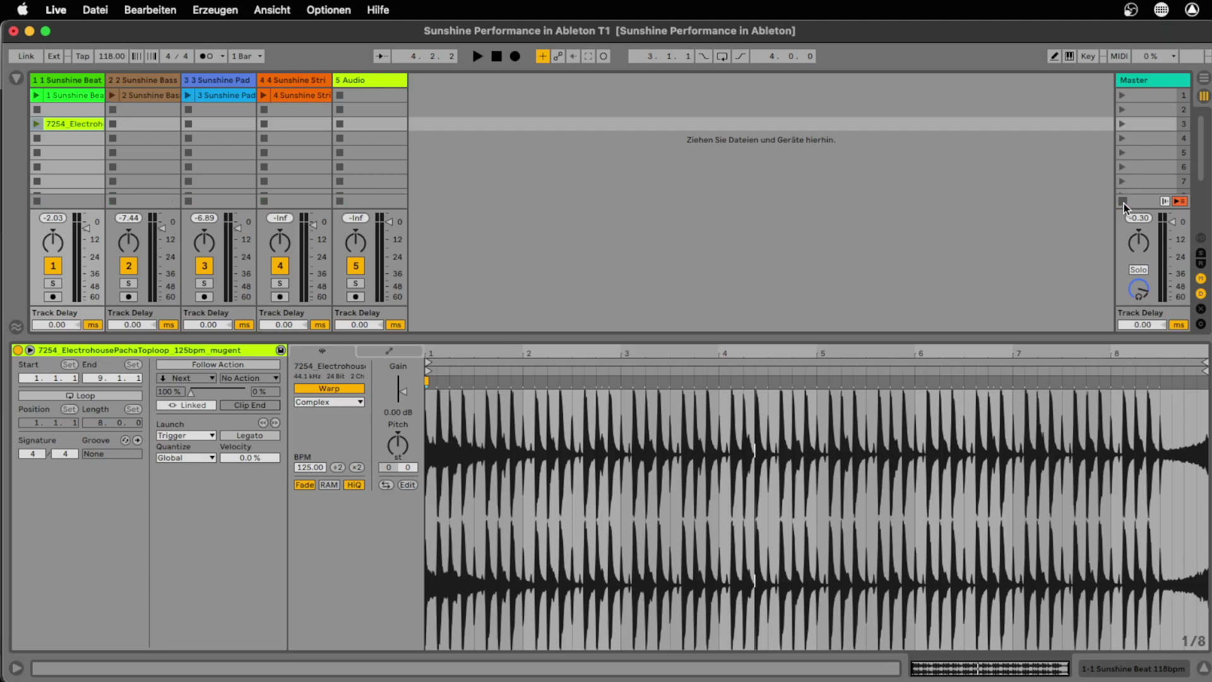
key(space)
key(space)
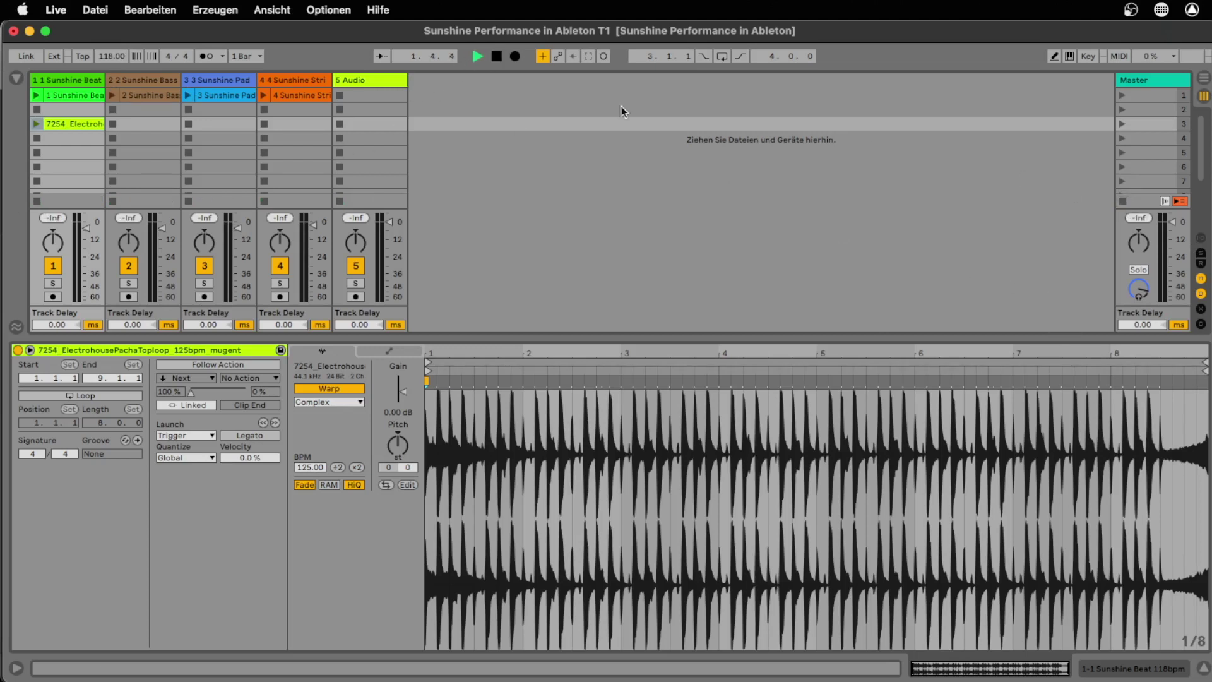
key(space)
click(37, 94)
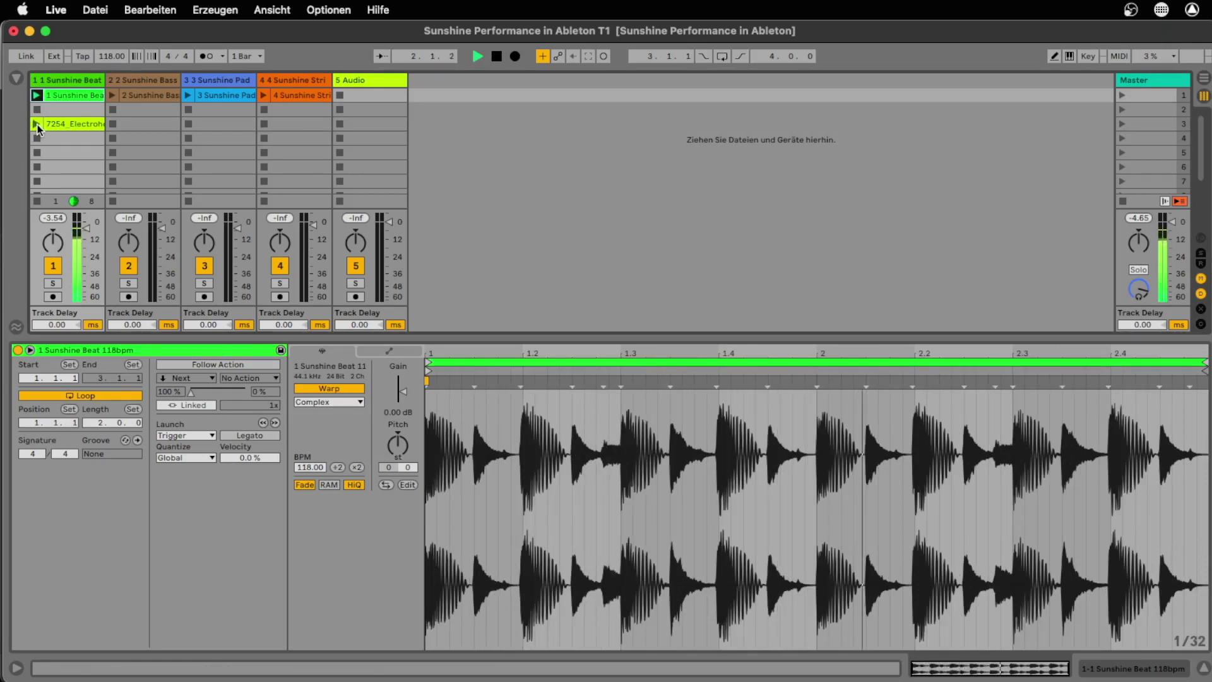
click(36, 124)
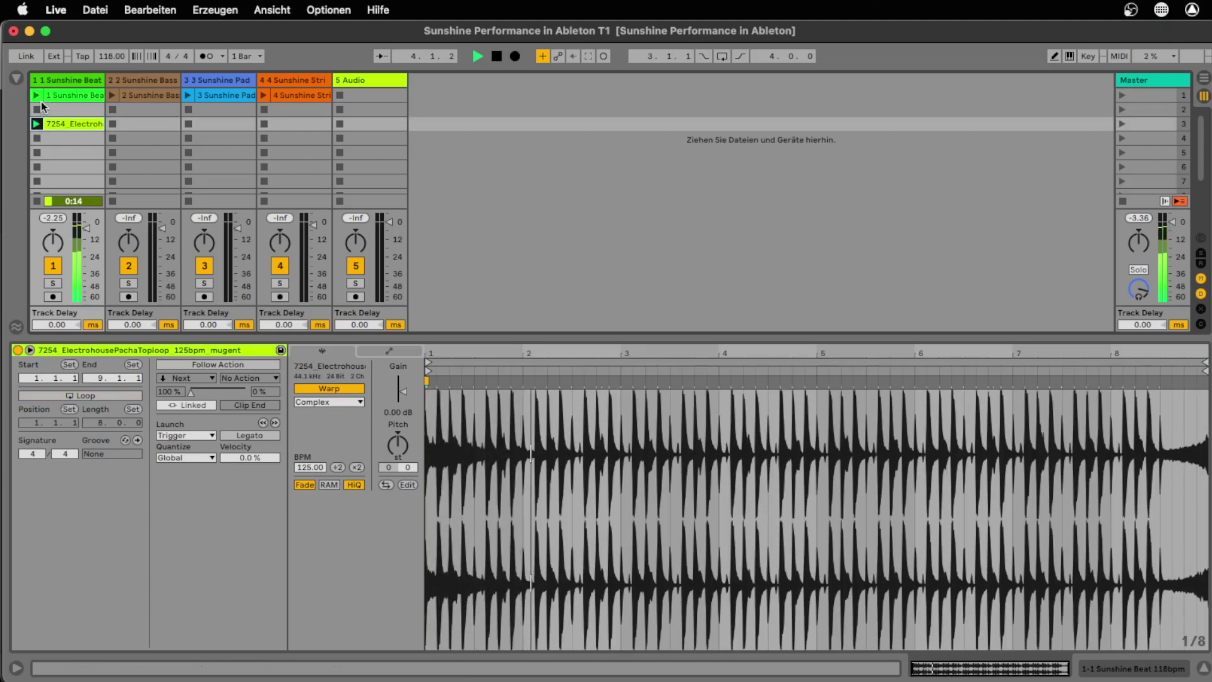
click(37, 95)
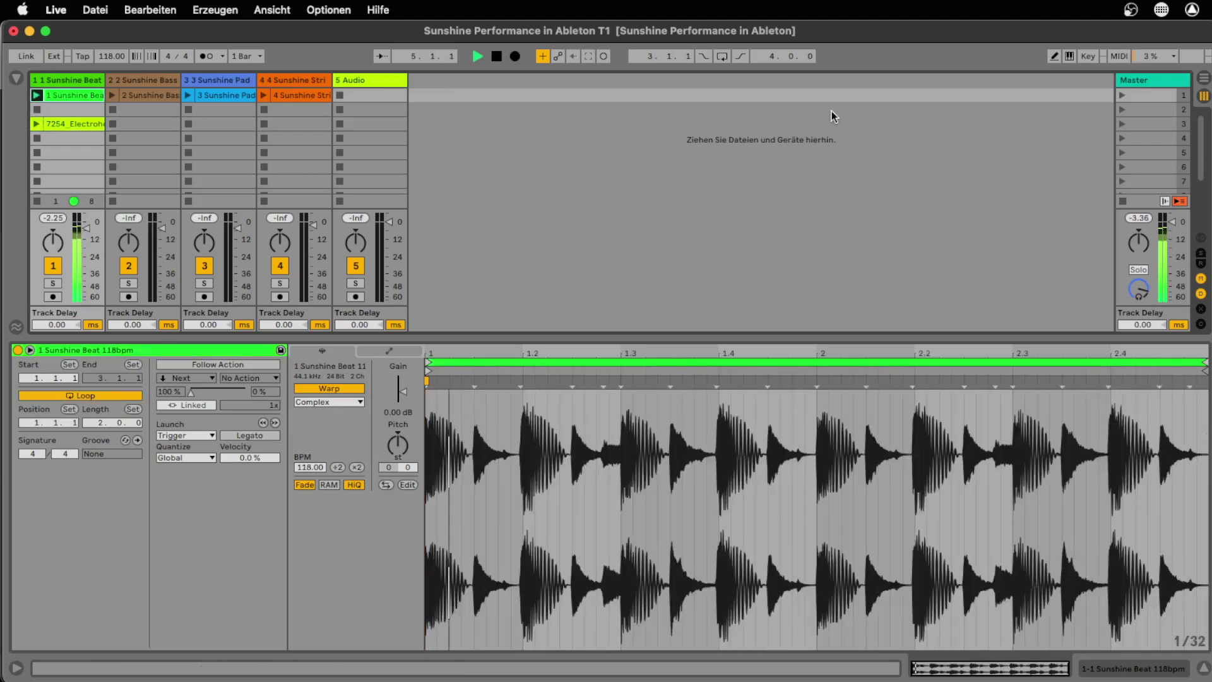
click(36, 124)
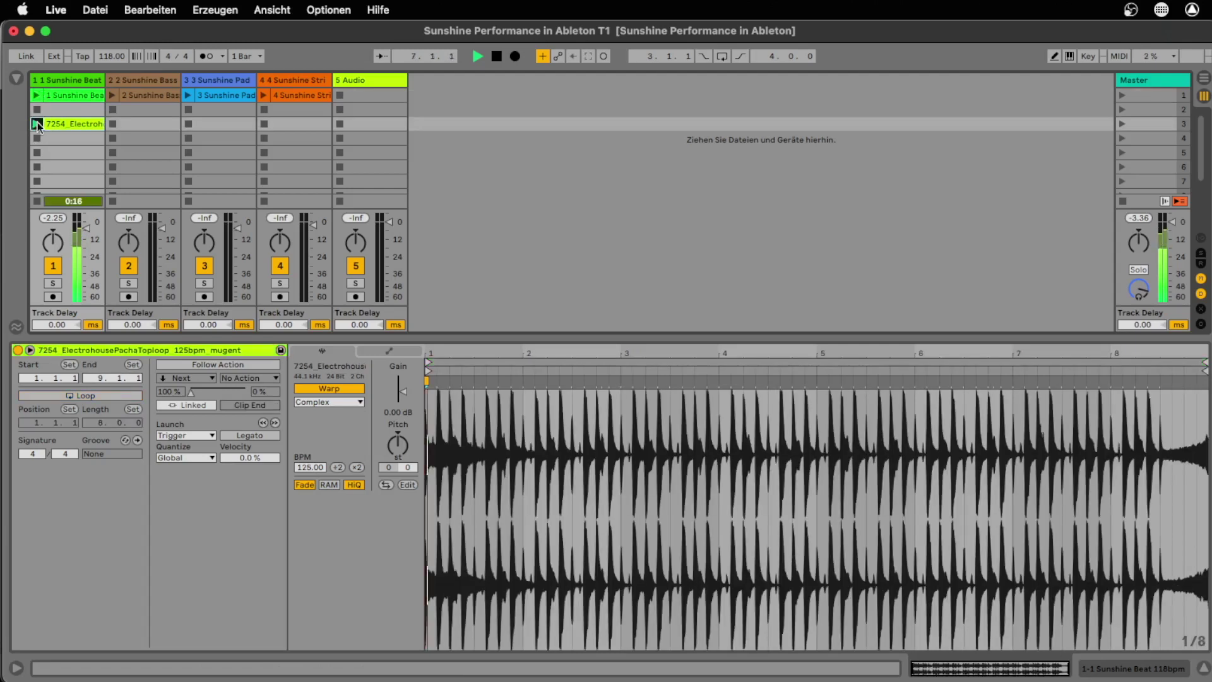
click(36, 96)
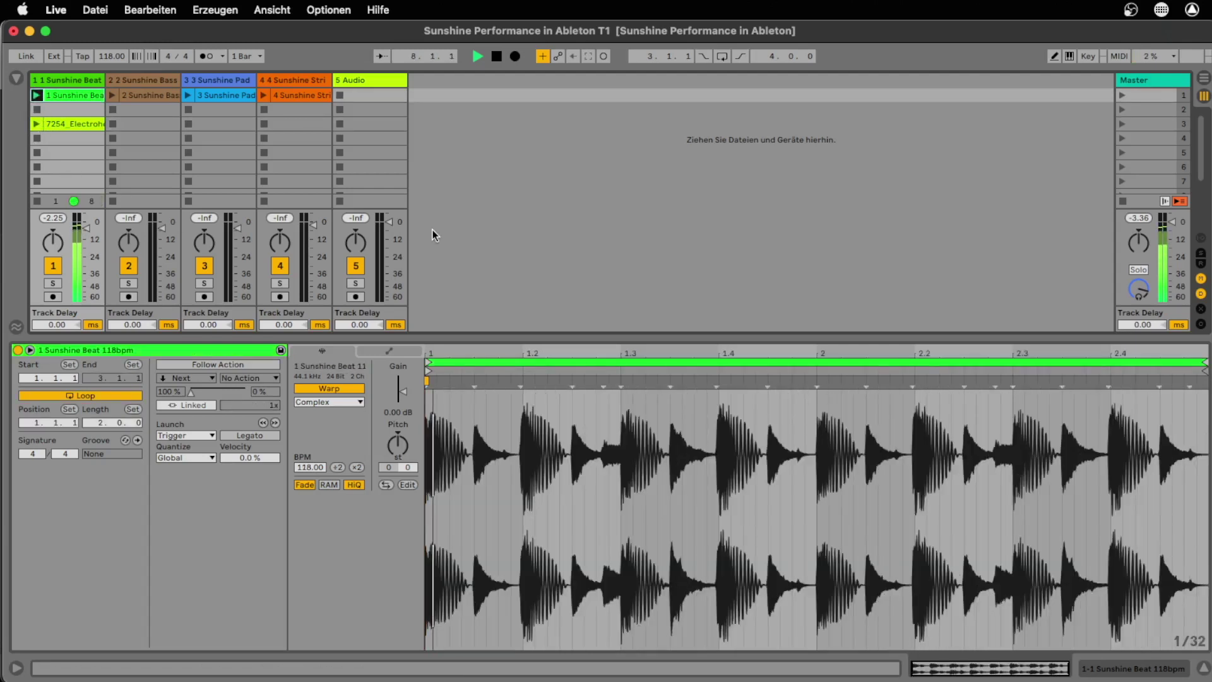
Move the 7254 loop into track 5's first slot and rename the track TopLoop
click(72, 124)
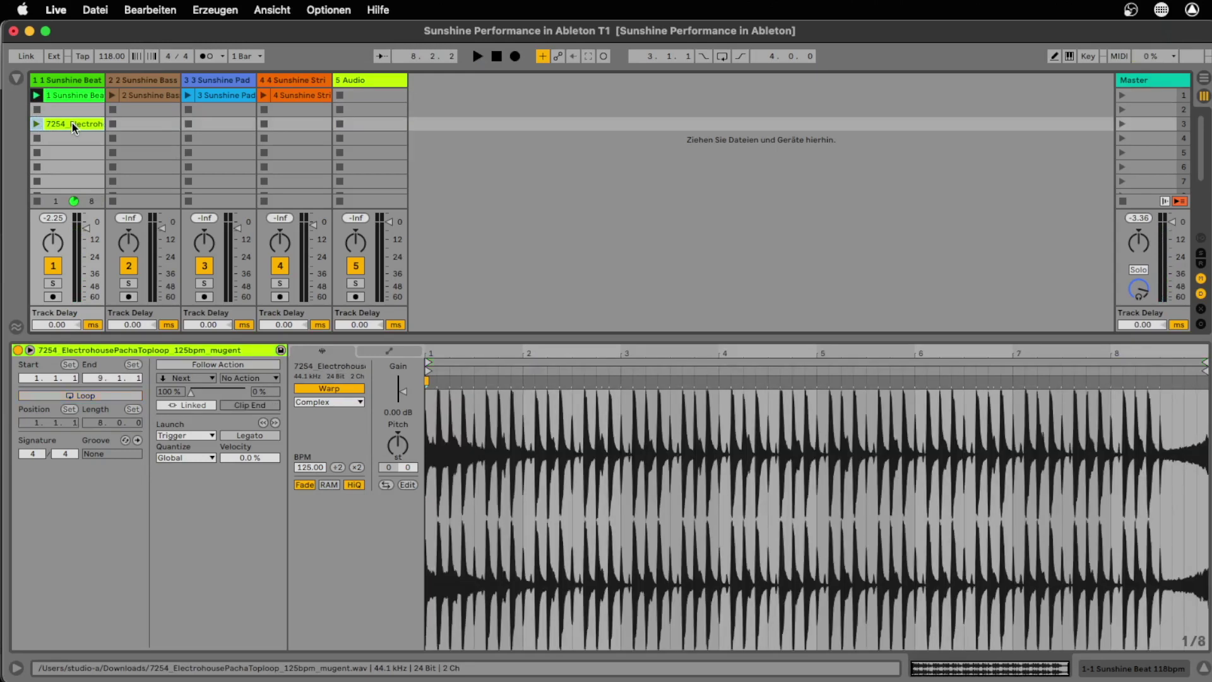
drag(73, 123, 379, 96)
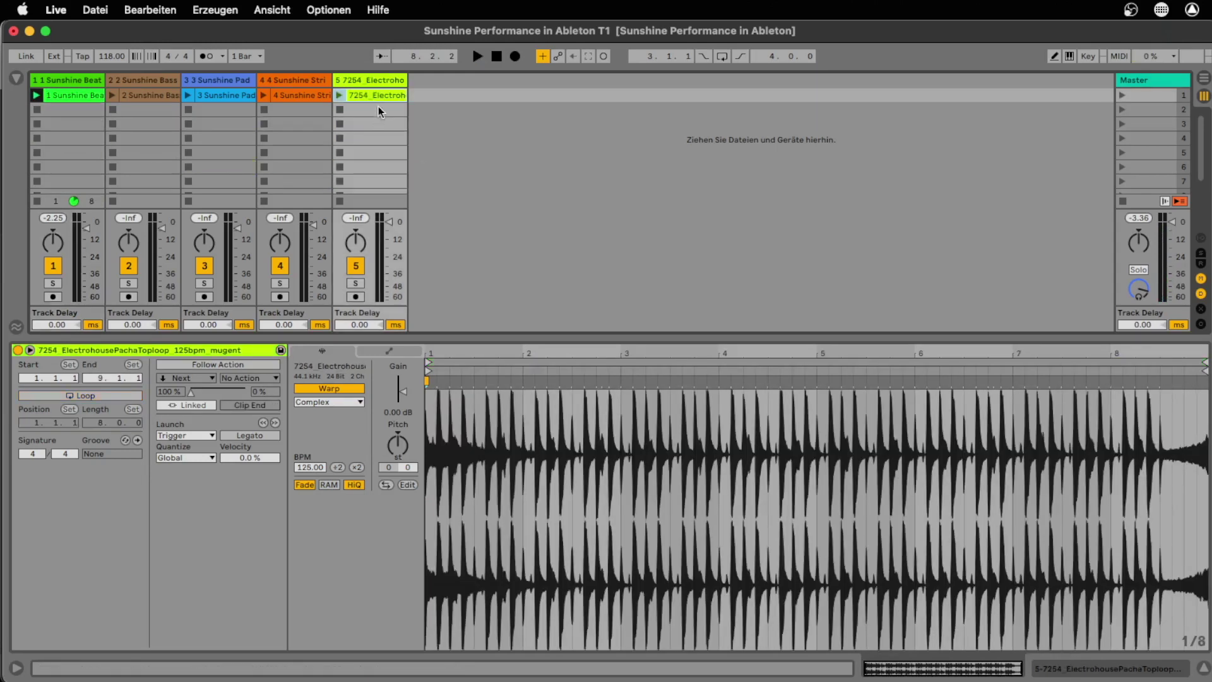
click(382, 82)
key(super+r)
key(Return)
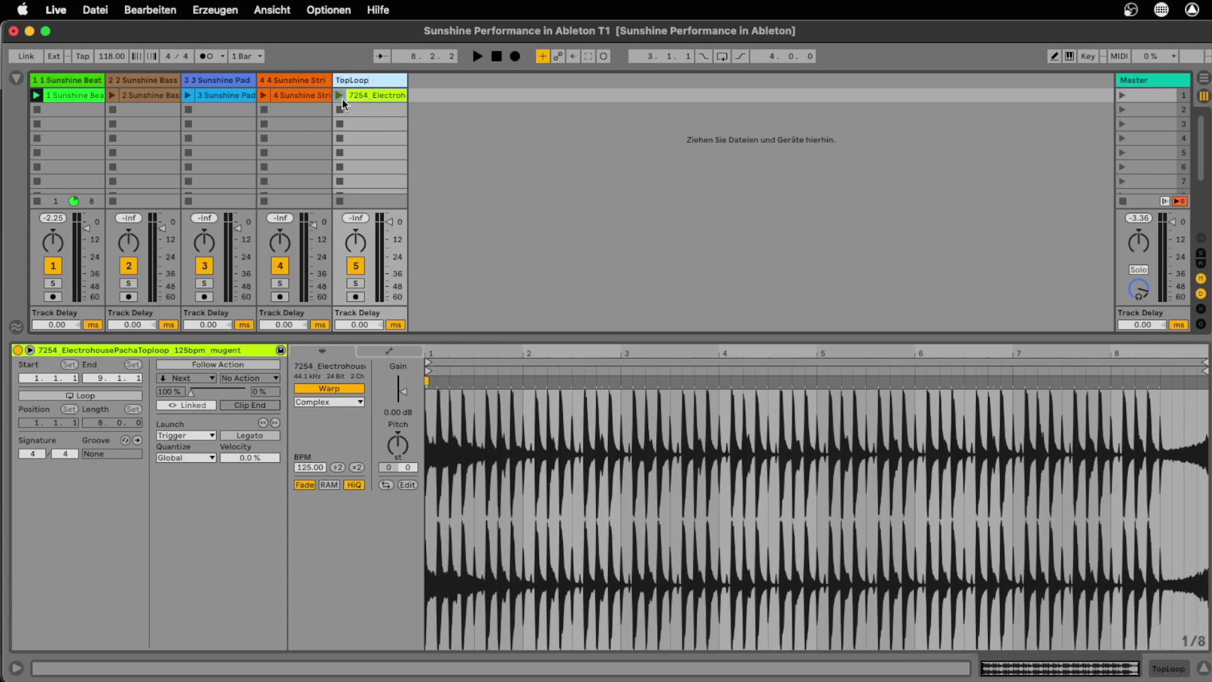
Play TopLoop alongside the beat, turn its volume down, then stop it
key(space)
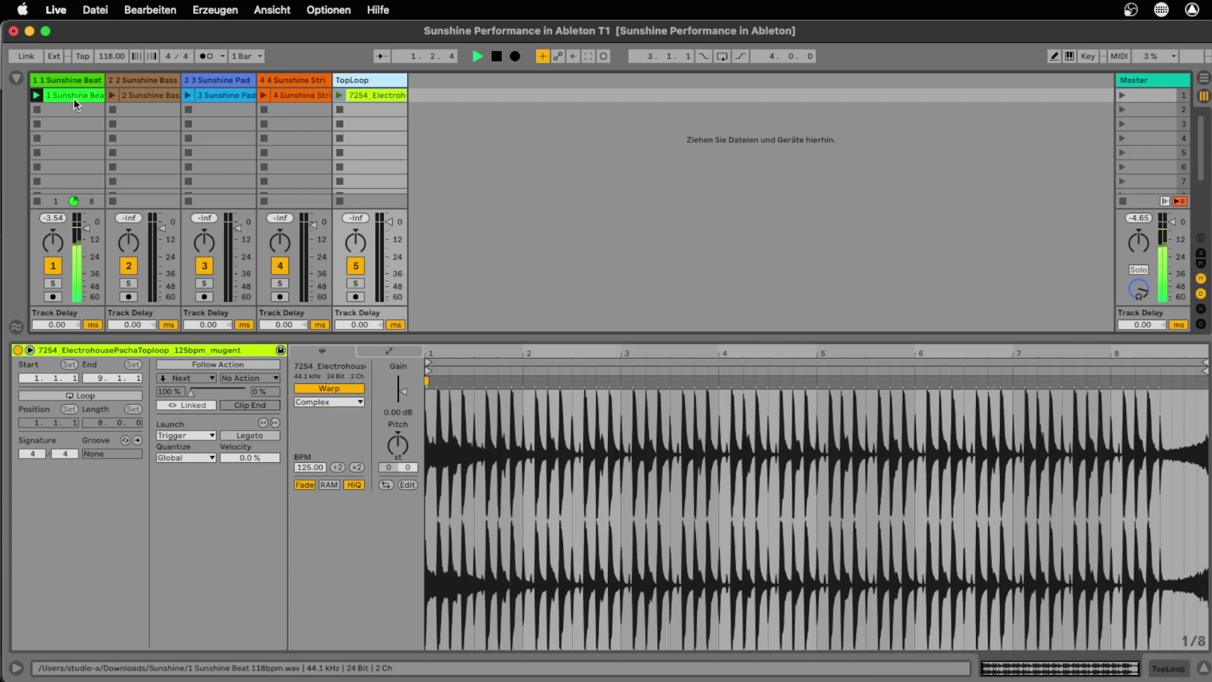
click(339, 98)
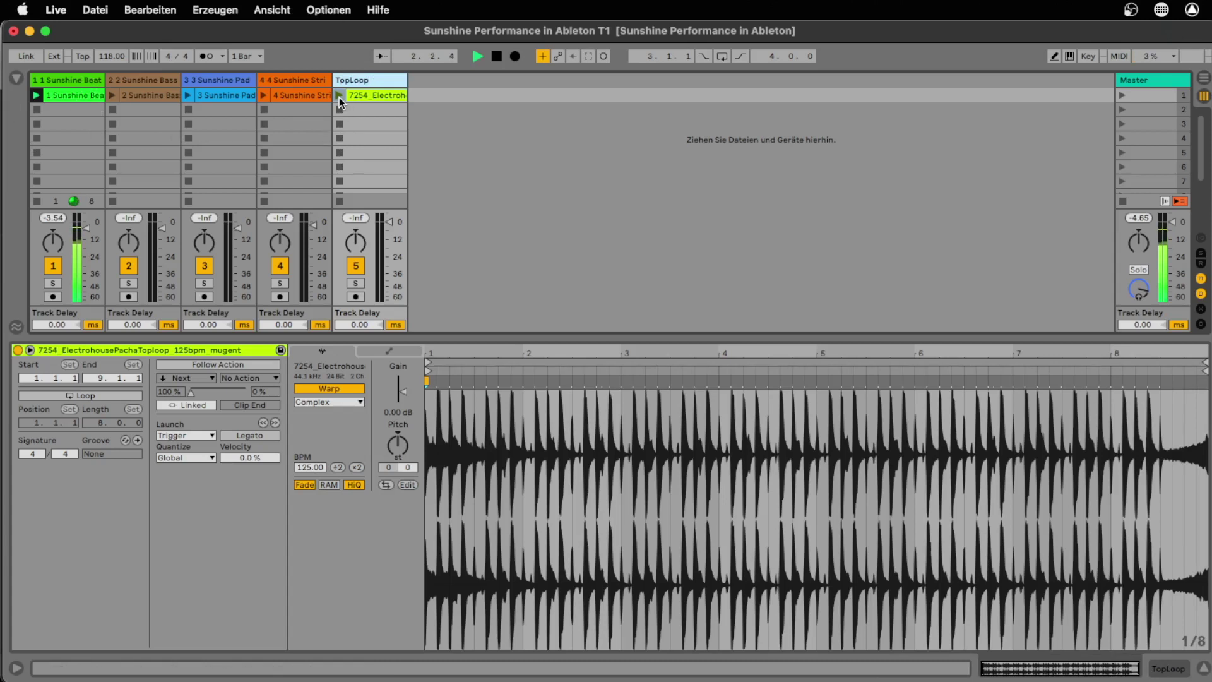
drag(390, 234, 390, 247)
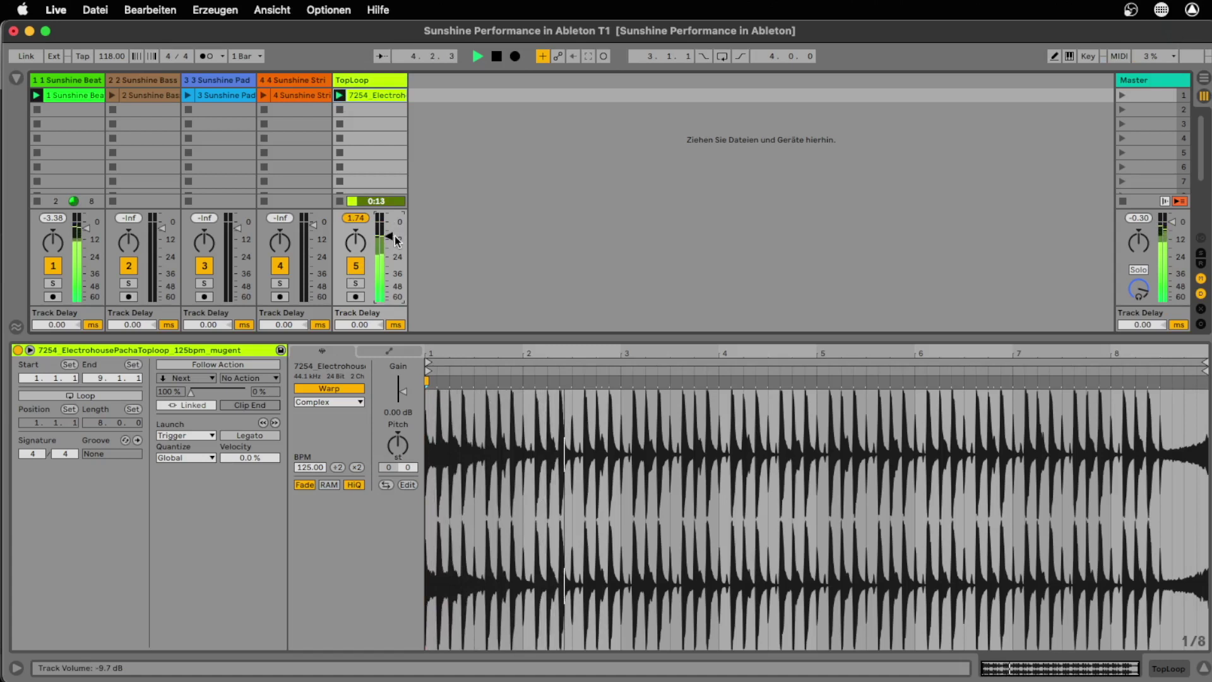
click(339, 167)
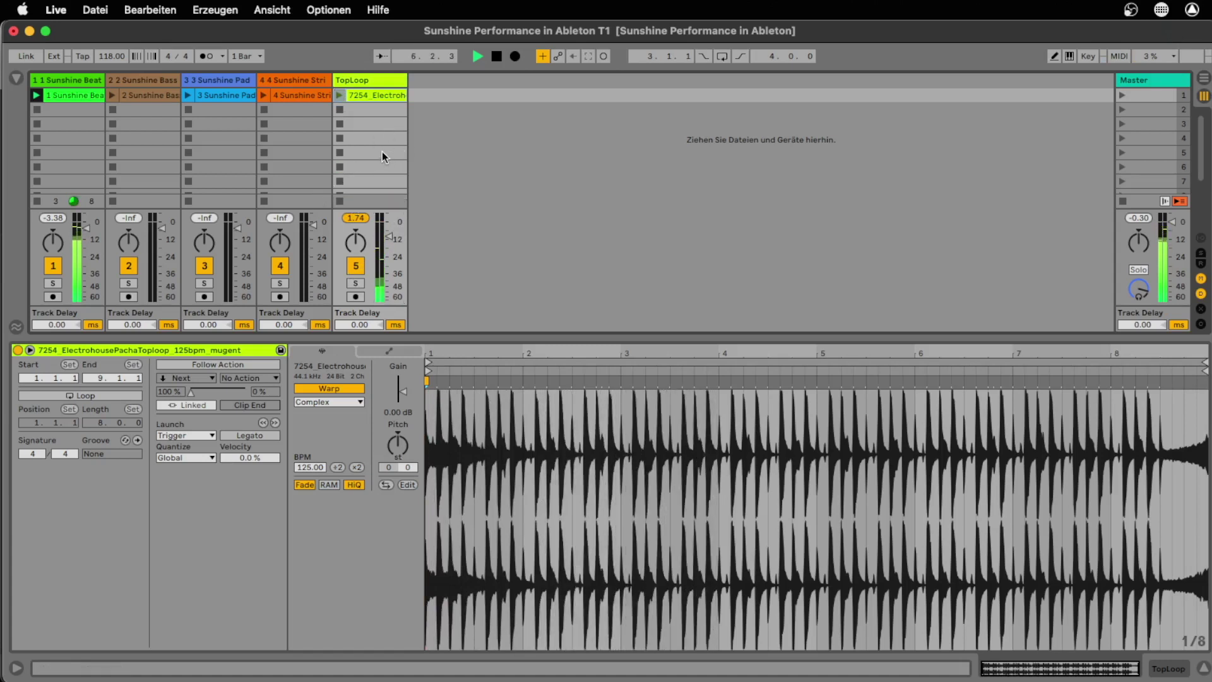
Move TopLoop to the second track, play Beat, TopLoop, Bass and Pad together, then stop all clips
click(702, 142)
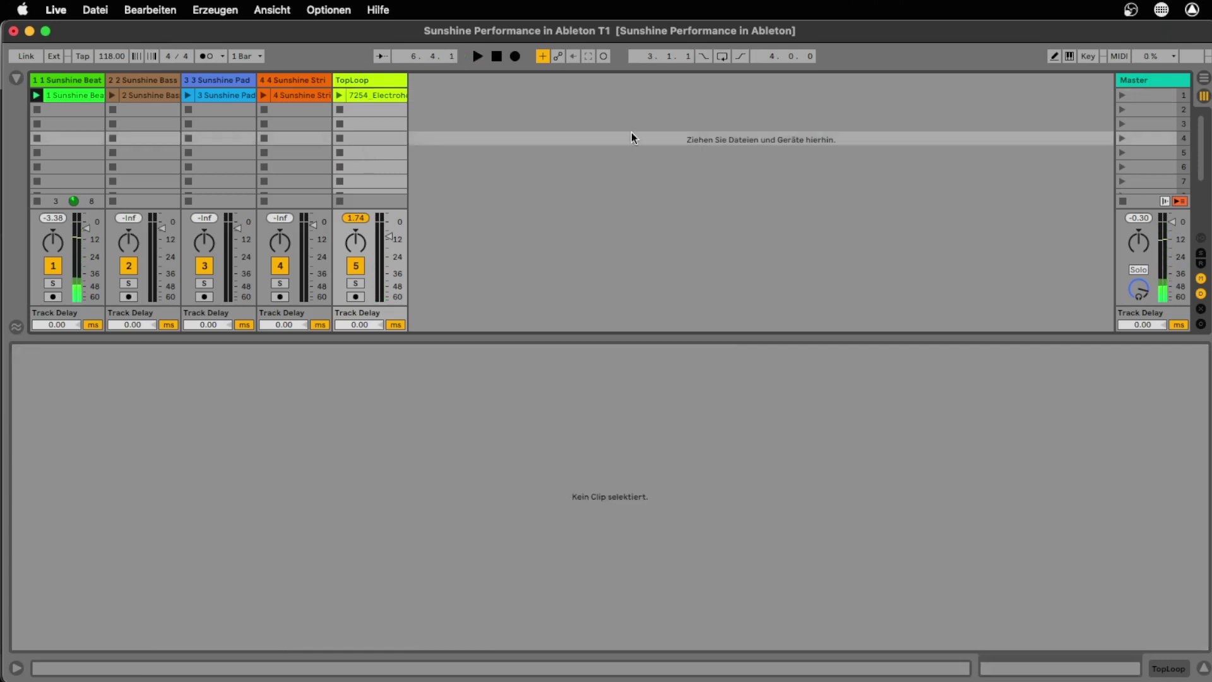
drag(367, 77, 120, 86)
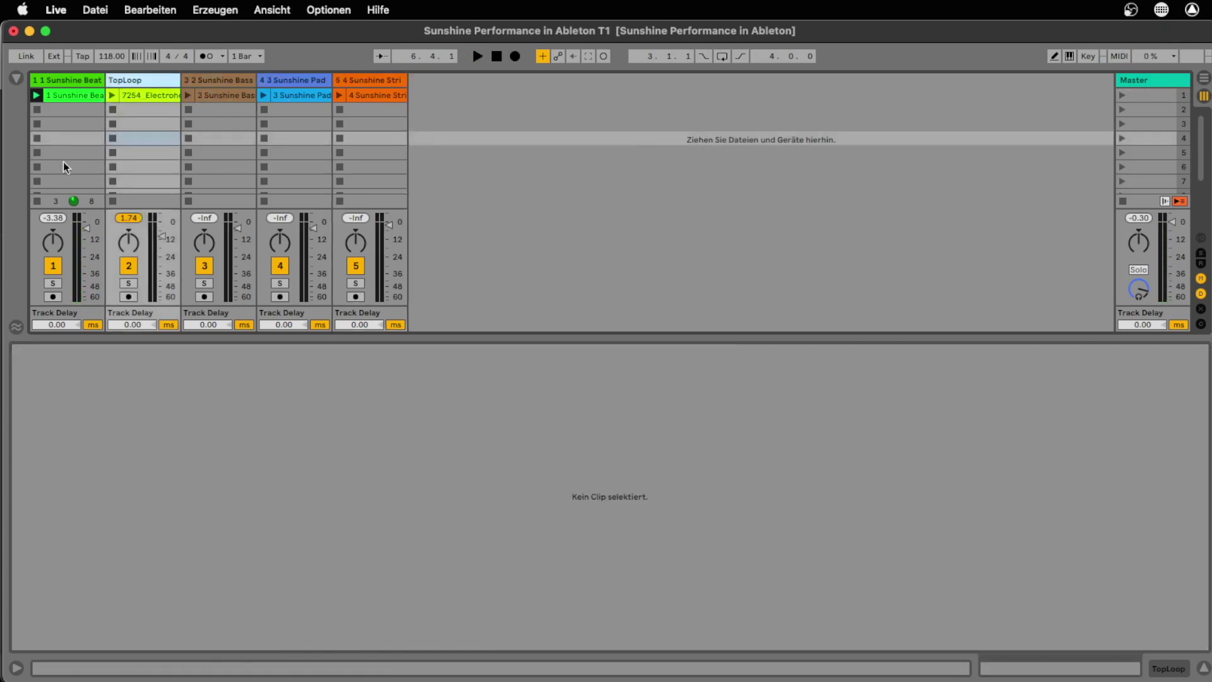
click(36, 95)
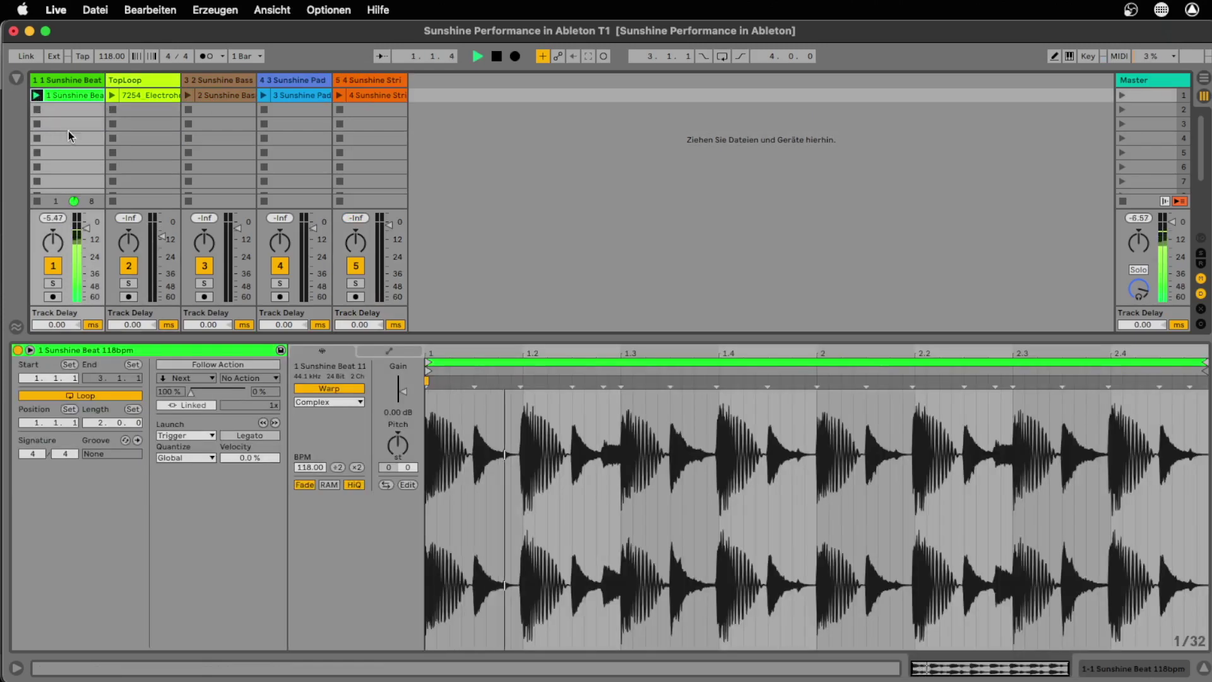
click(114, 96)
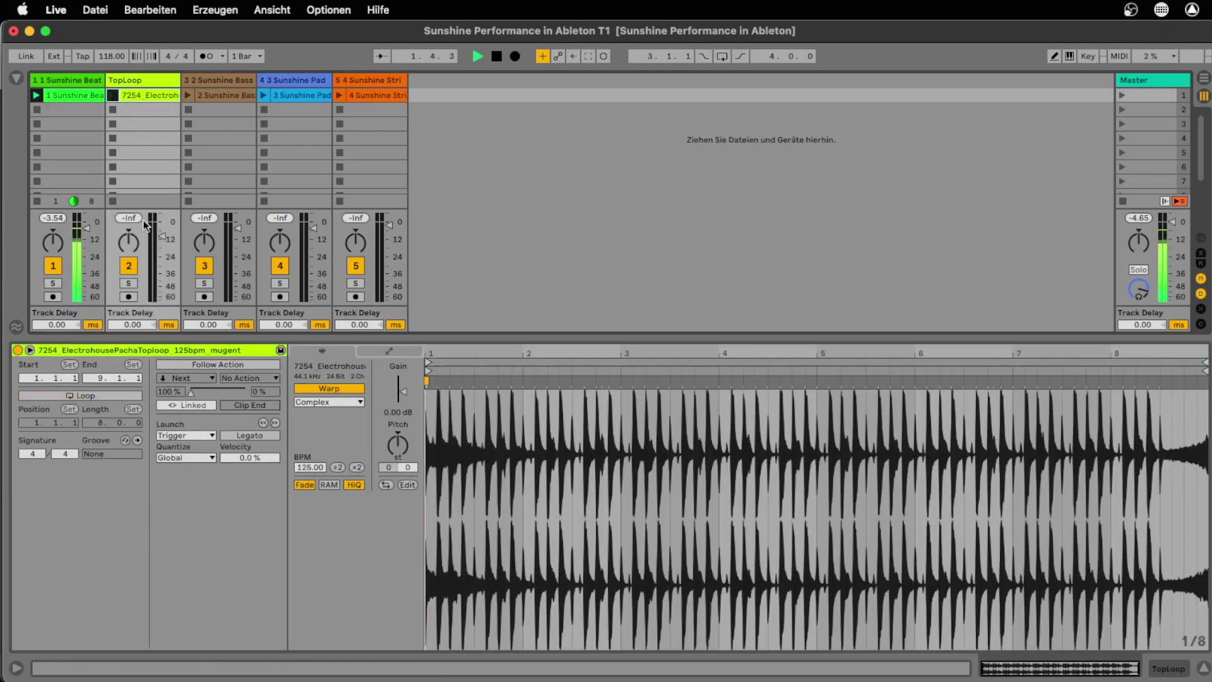
click(191, 95)
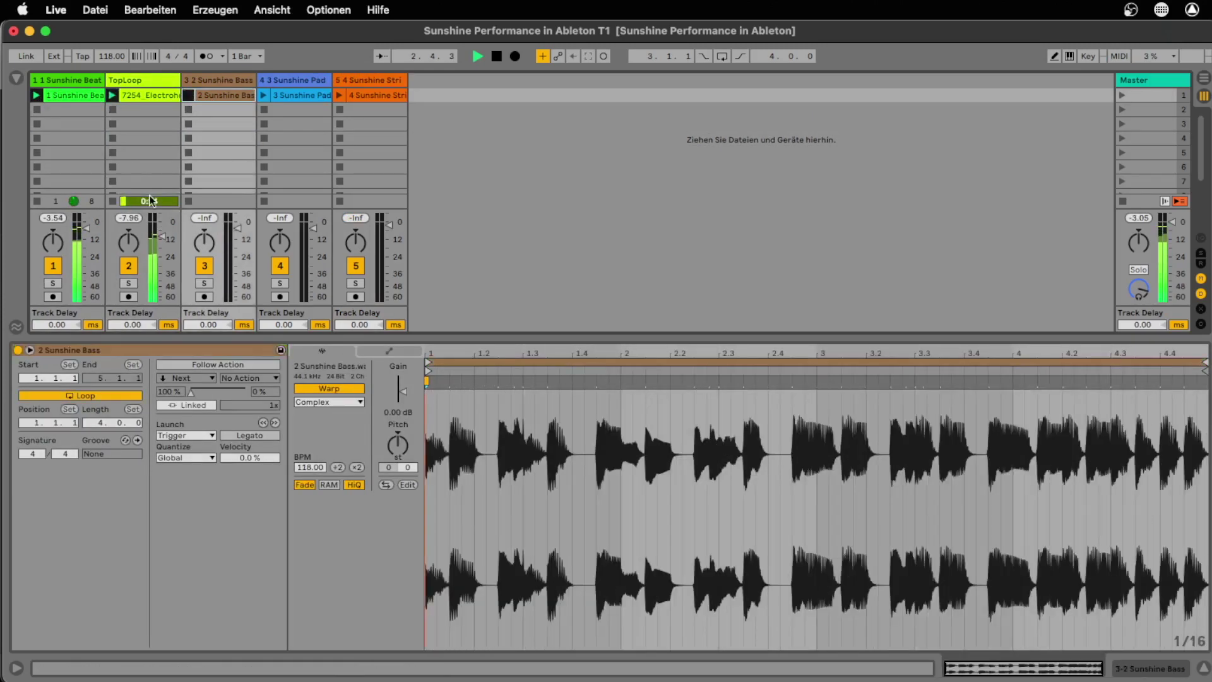
click(265, 95)
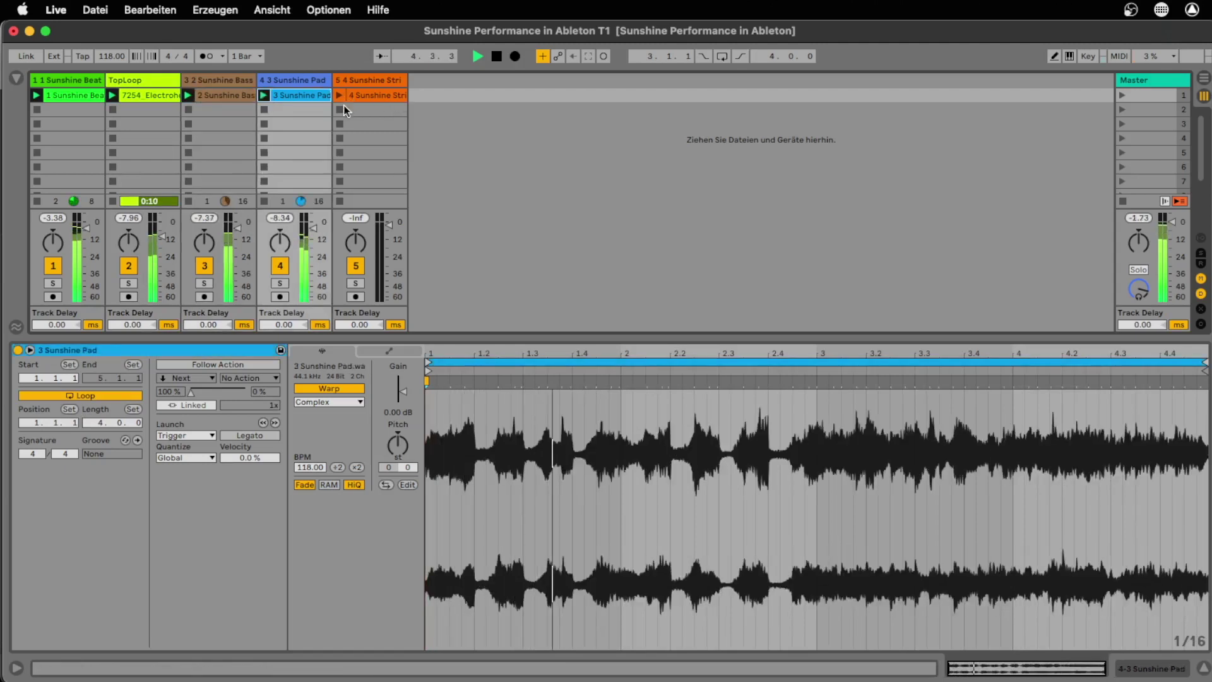
click(234, 95)
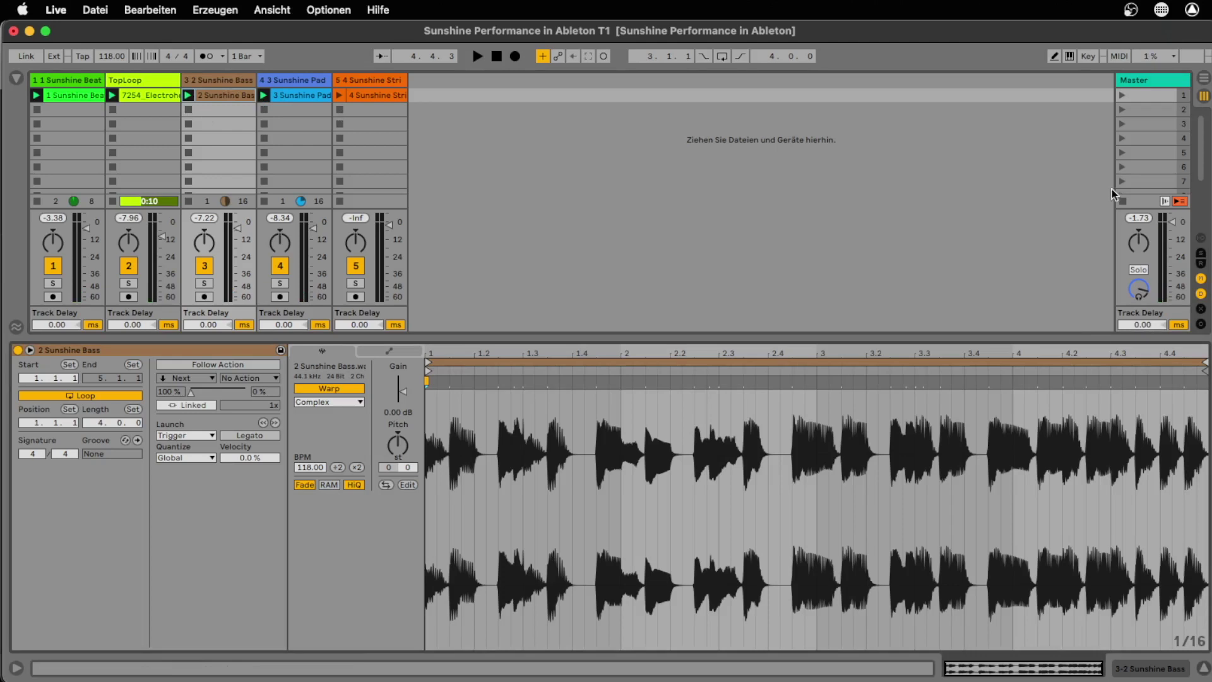
click(1122, 201)
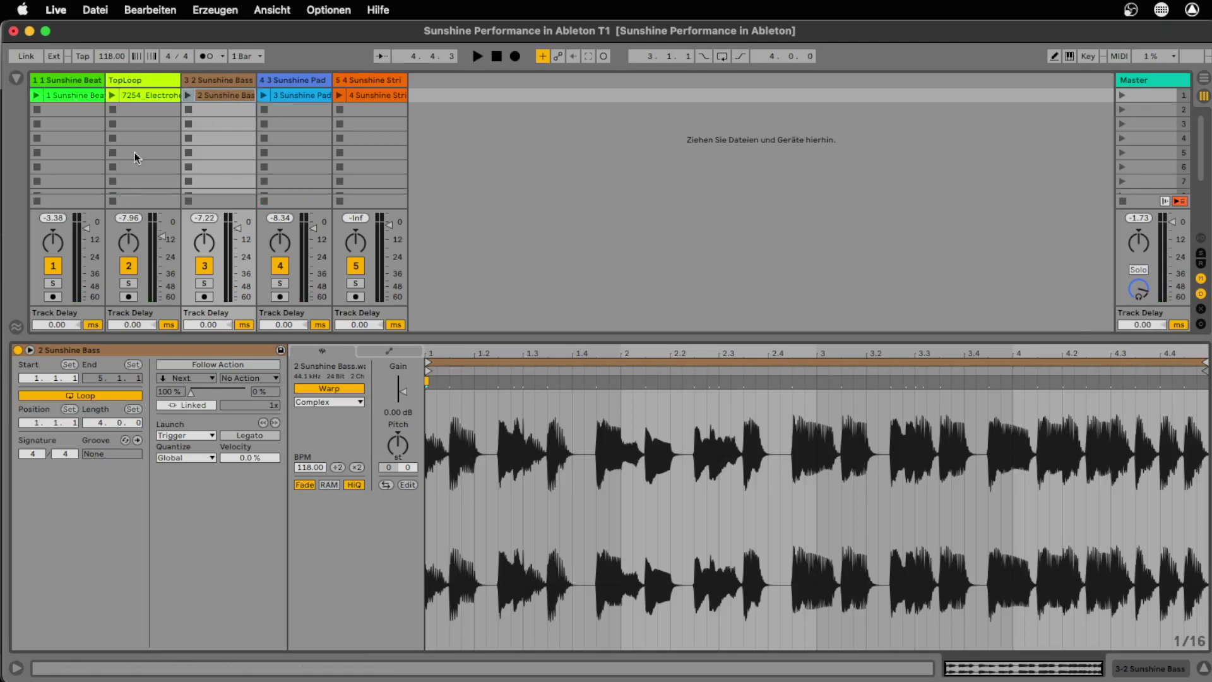
Launch scene 1 from the Master column so all five row-1 clips, Strings included, play
click(1156, 86)
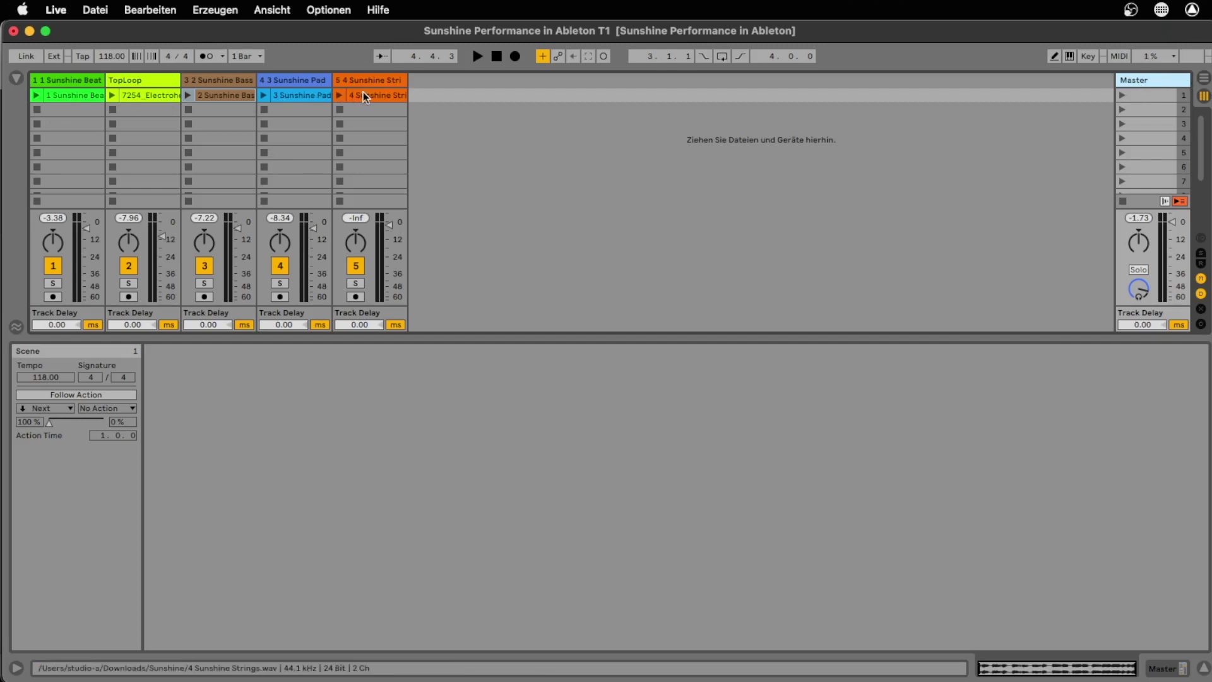
click(1122, 97)
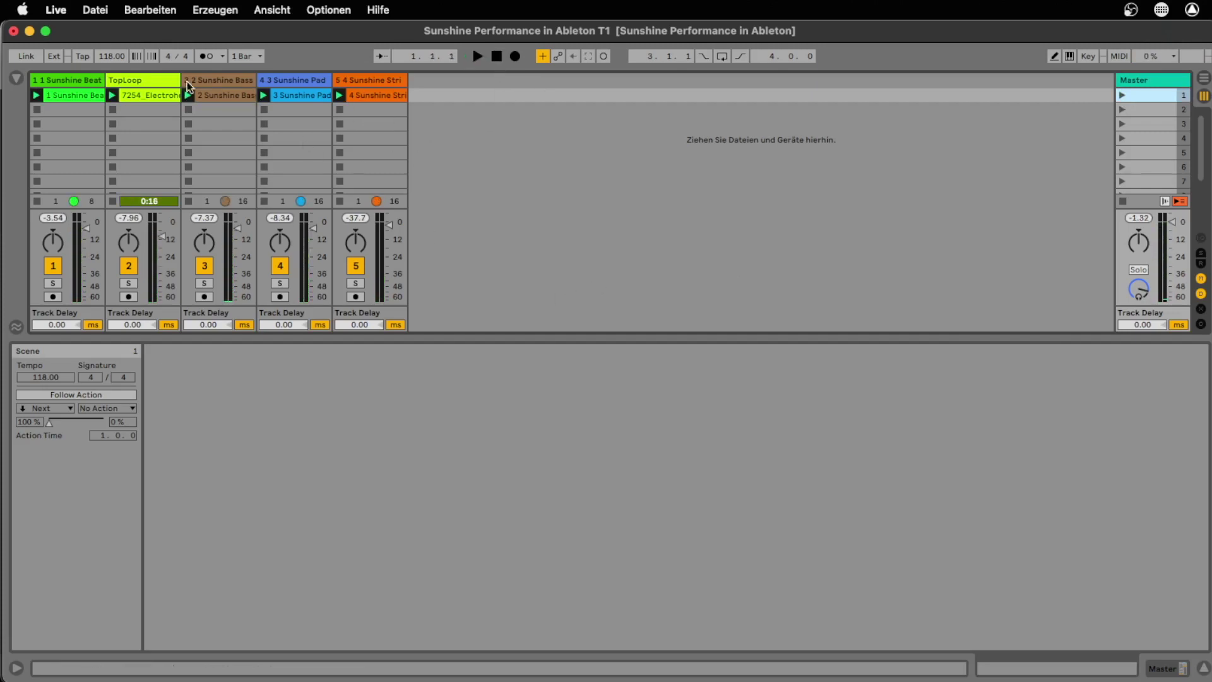
drag(78, 112, 357, 108)
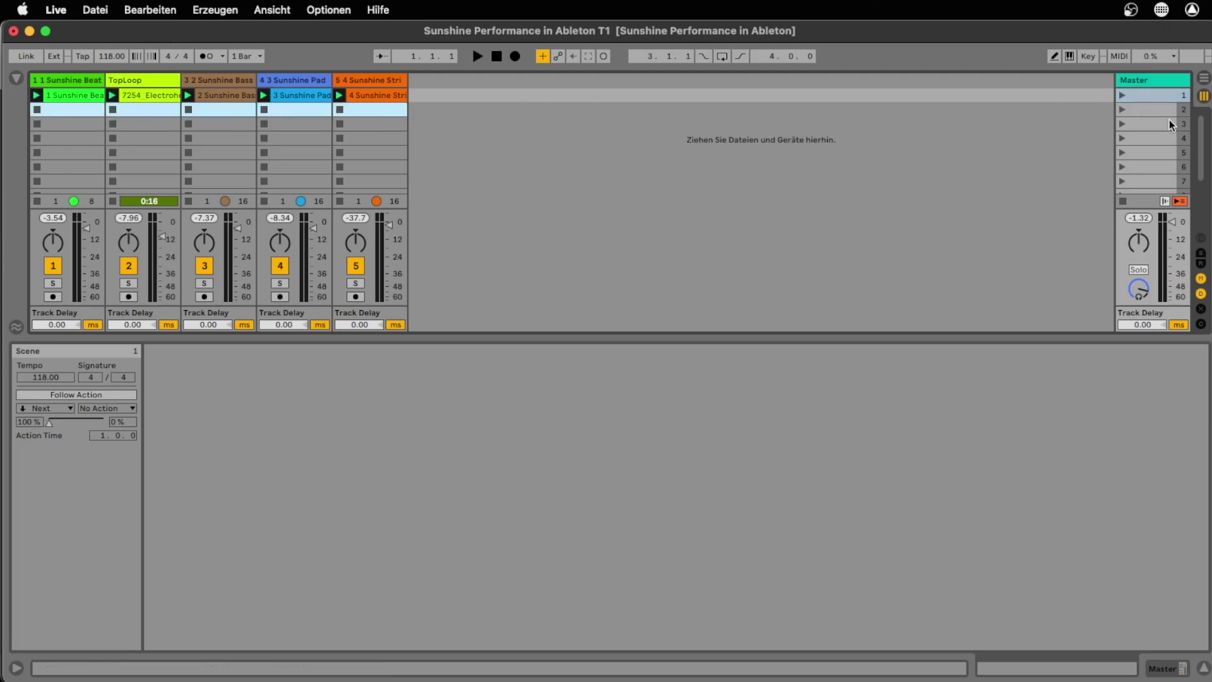
click(171, 146)
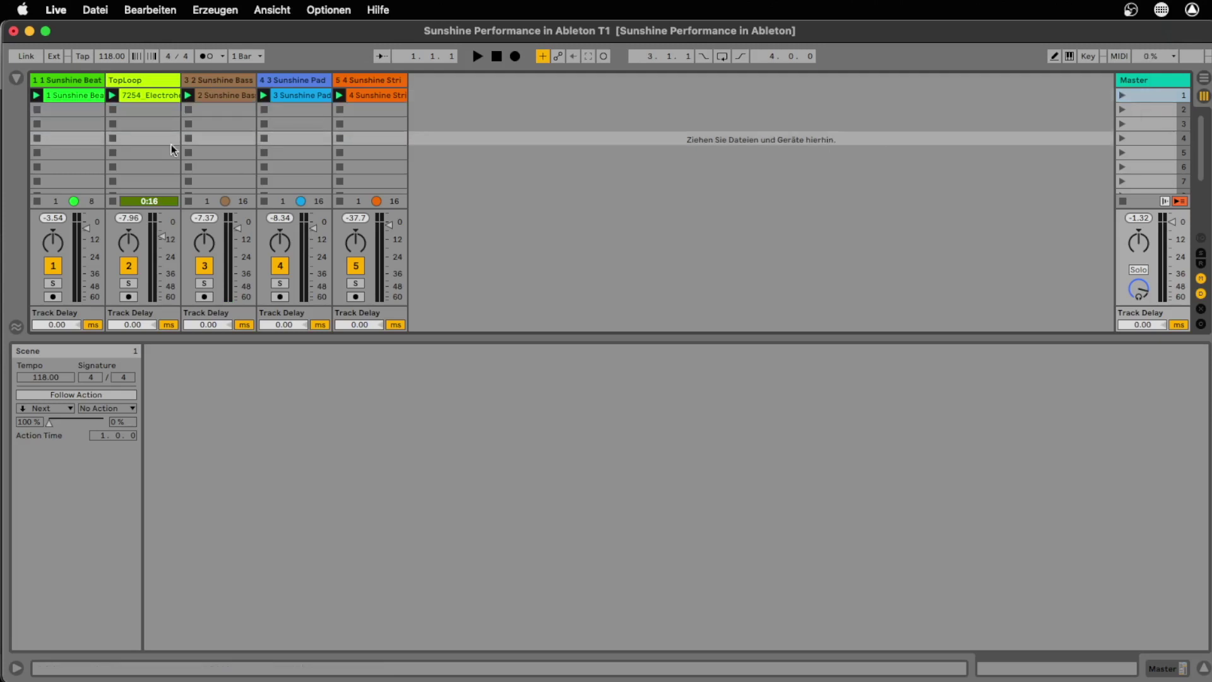
Move the TopLoop, Bass, Pad and Strings clips from row 1 down to row 7
click(120, 139)
click(134, 96)
shift+click(380, 95)
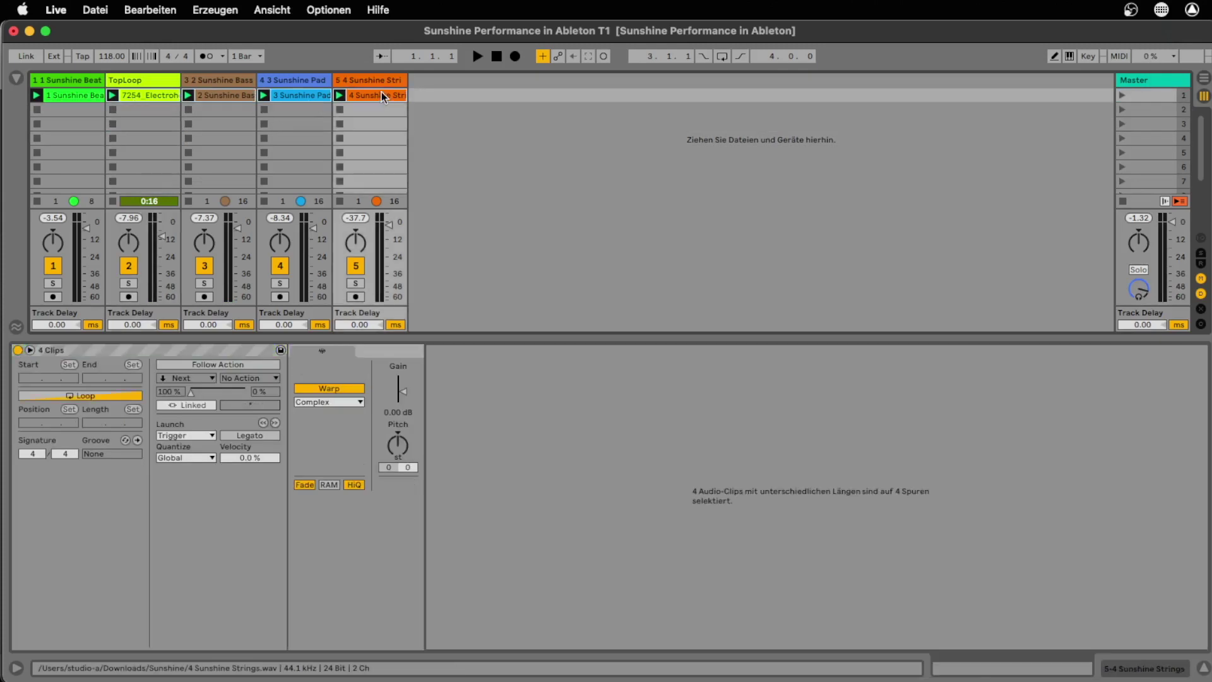
drag(380, 94, 373, 181)
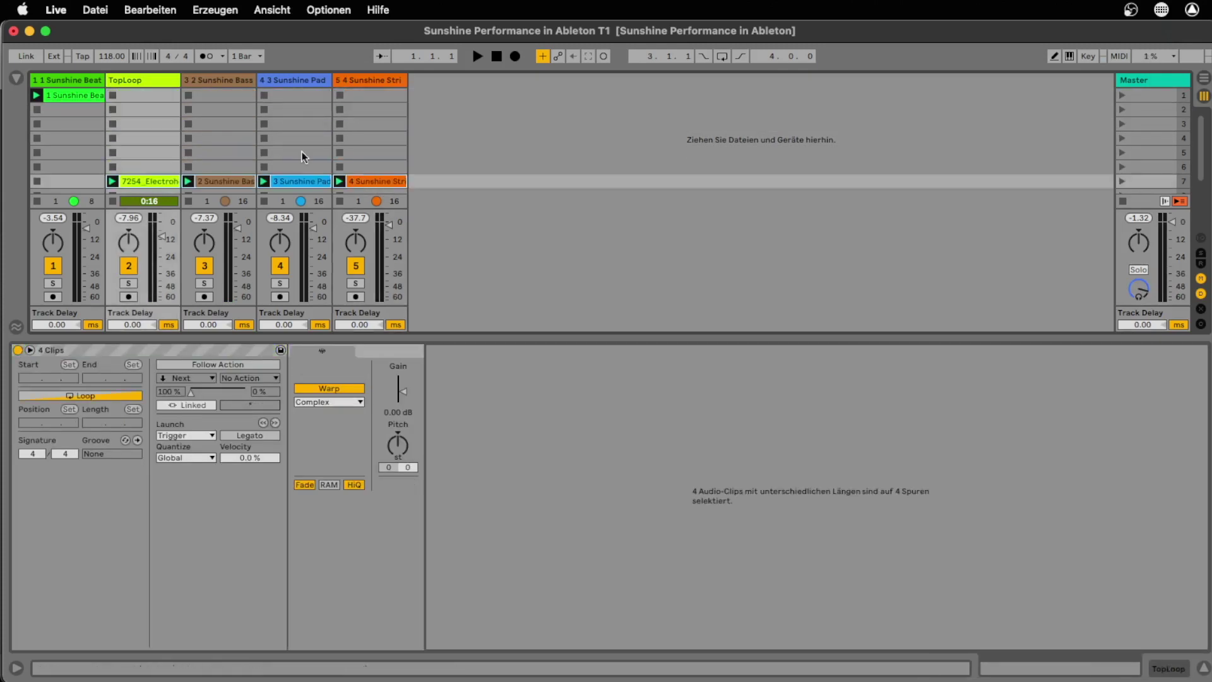
Name scene 1 'Beat' and copy the Sunshine Beat clip into track 1's second slot
click(72, 109)
click(74, 96)
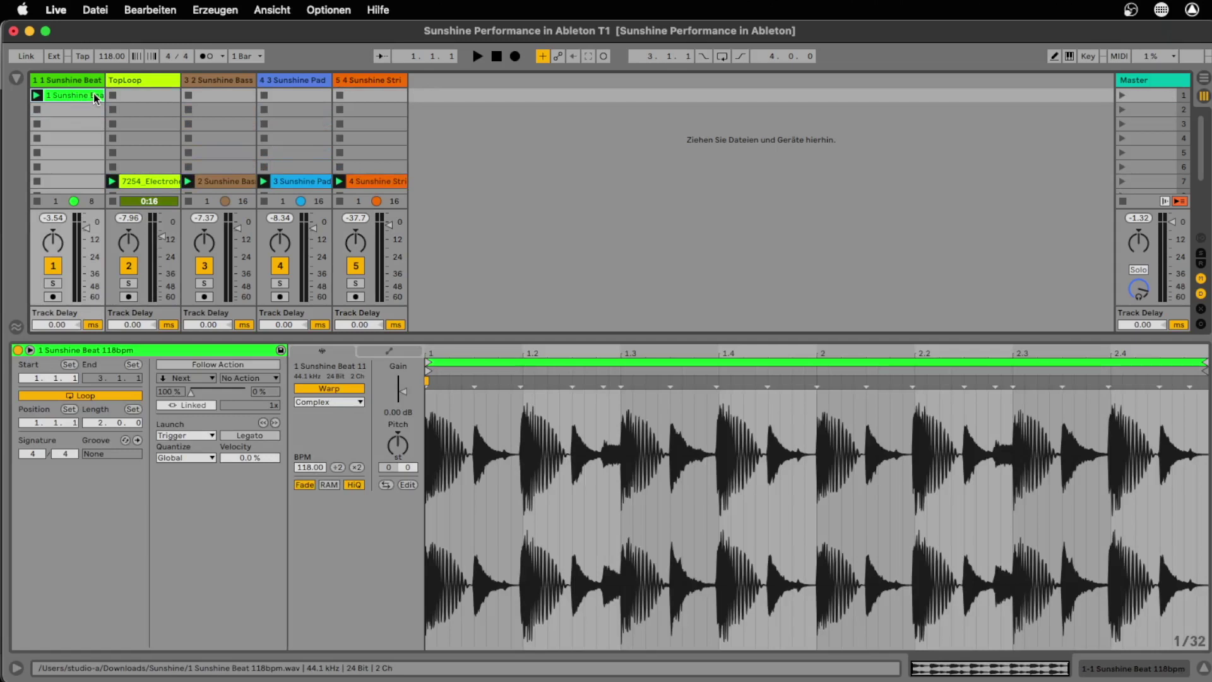
click(1166, 98)
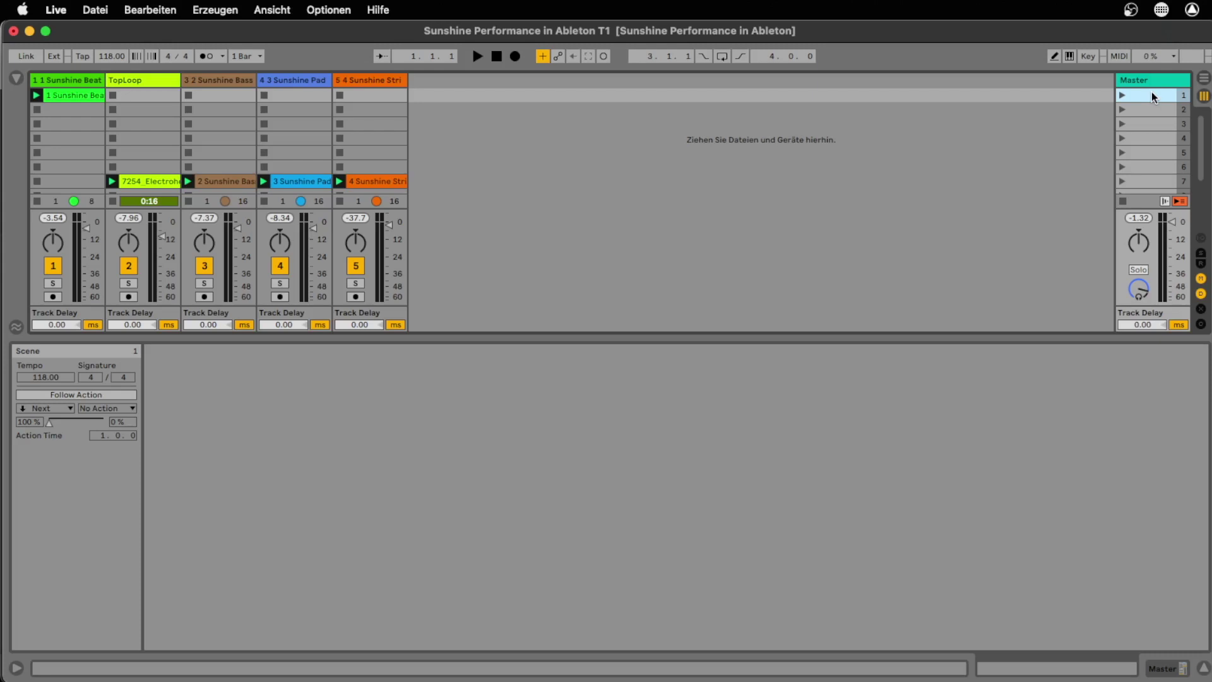
key(super+r)
drag(75, 95, 81, 106)
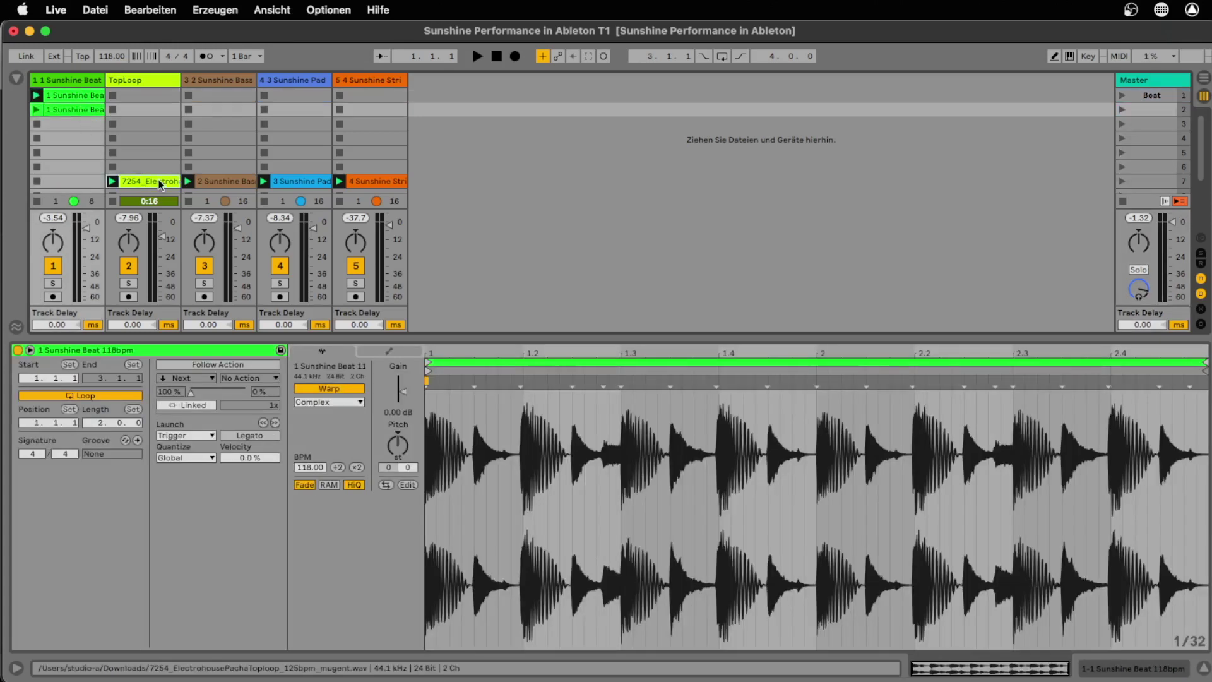
Move the TopLoop clip up to row 2 and name scene 2 'Top'
drag(157, 179, 164, 110)
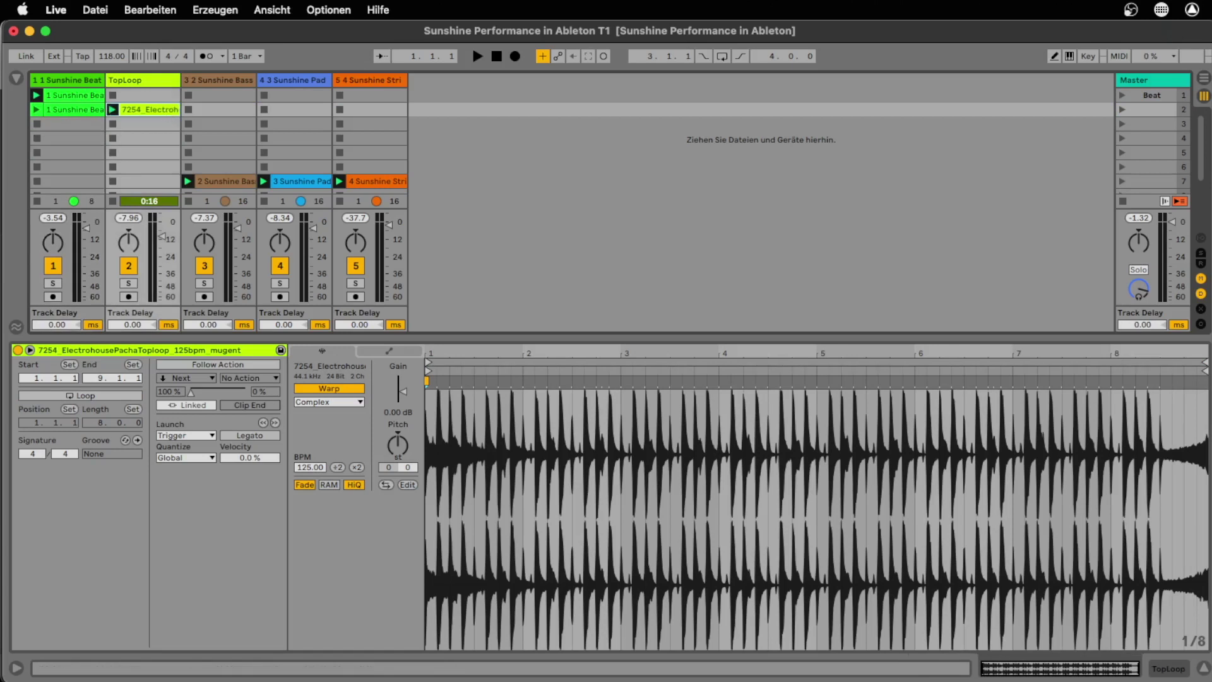
click(1151, 109)
key(super+r)
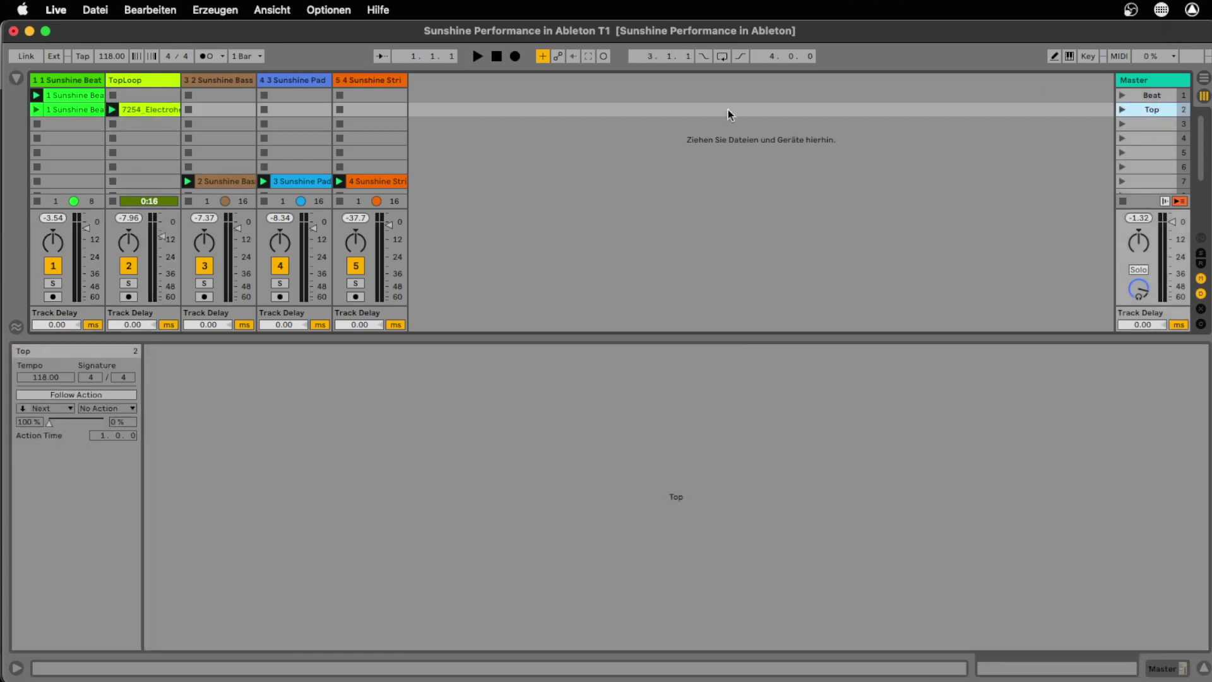
Build row 3 with Beat, TopLoop and Bass clips, then copy it down to row 4
click(69, 110)
shift+click(161, 110)
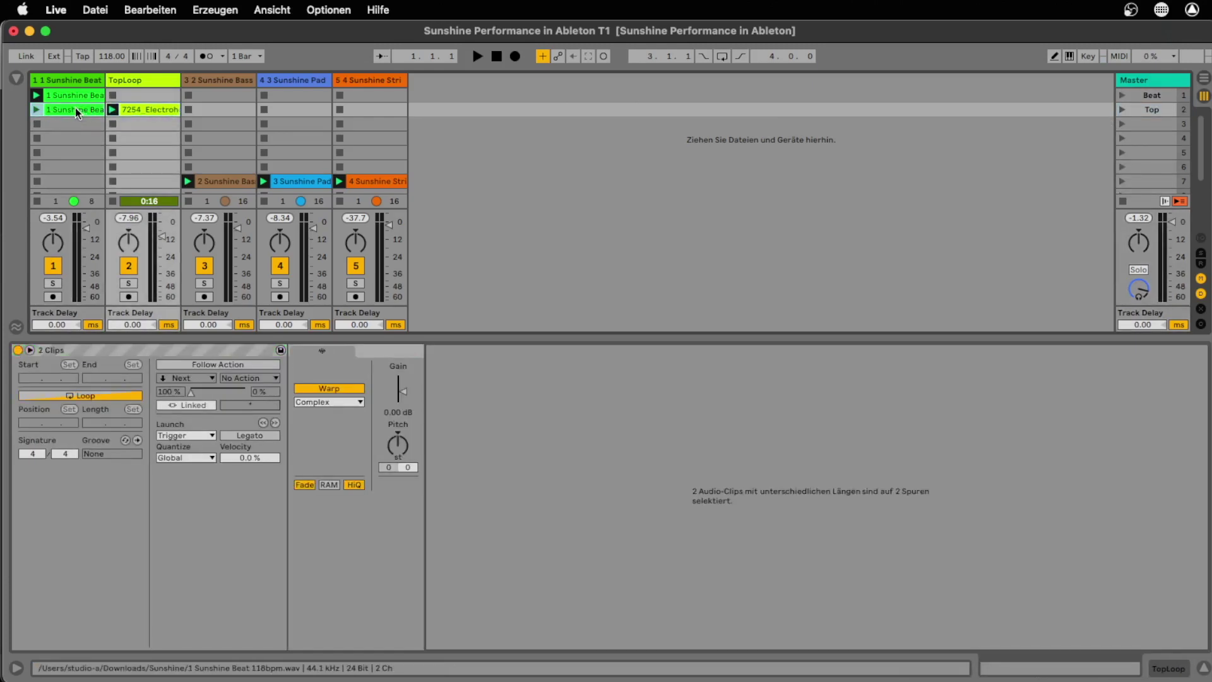
key(super+d)
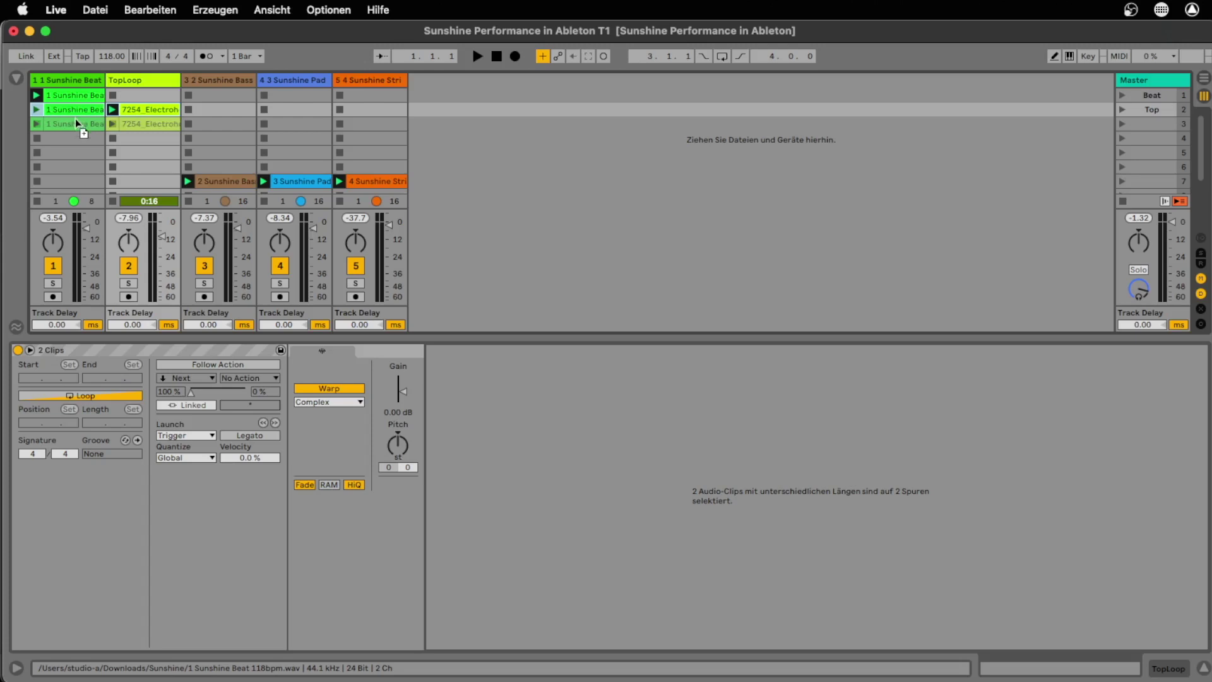
drag(222, 181, 222, 123)
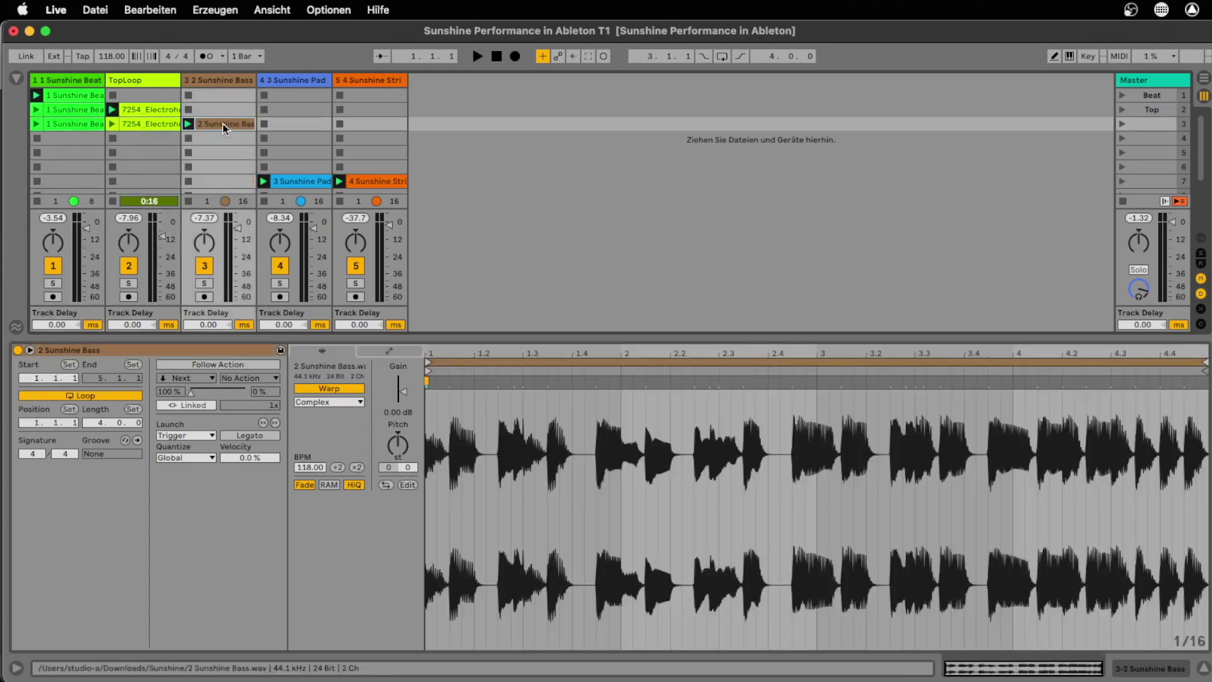
shift+click(79, 123)
drag(79, 123, 86, 140)
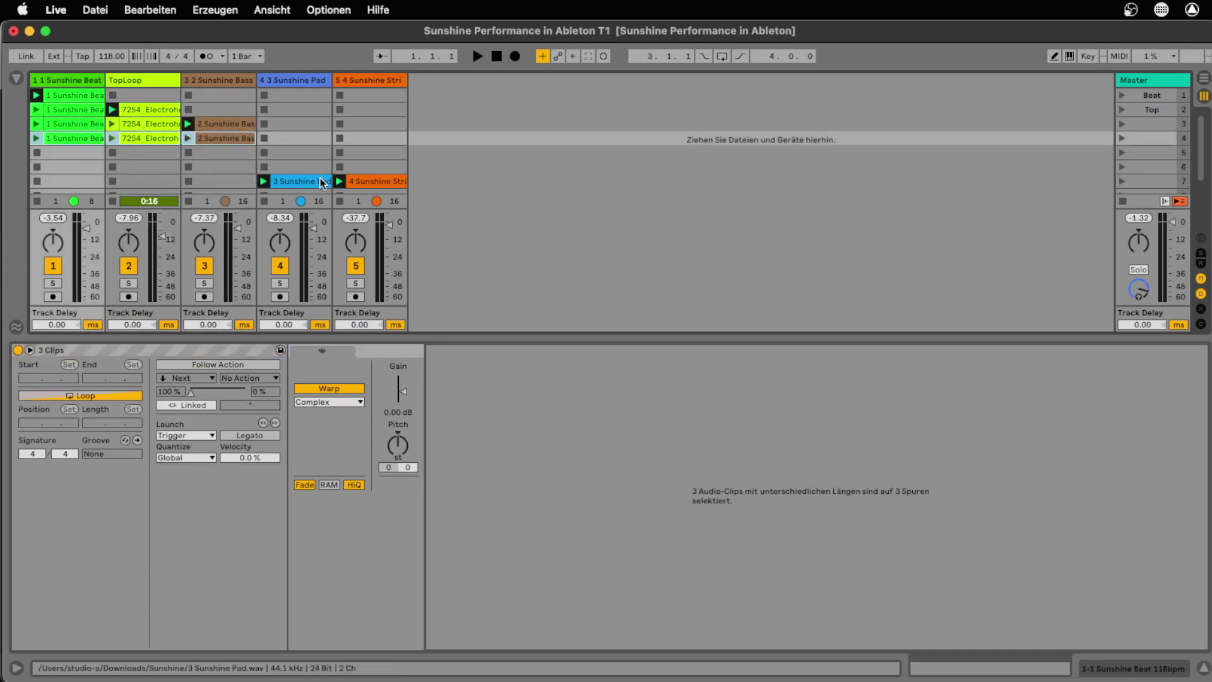
Add Pad to row 4, copy row 4 to row 5, move Strings into row 4, and delete row 4's Pad
drag(296, 181, 302, 138)
shift+click(91, 134)
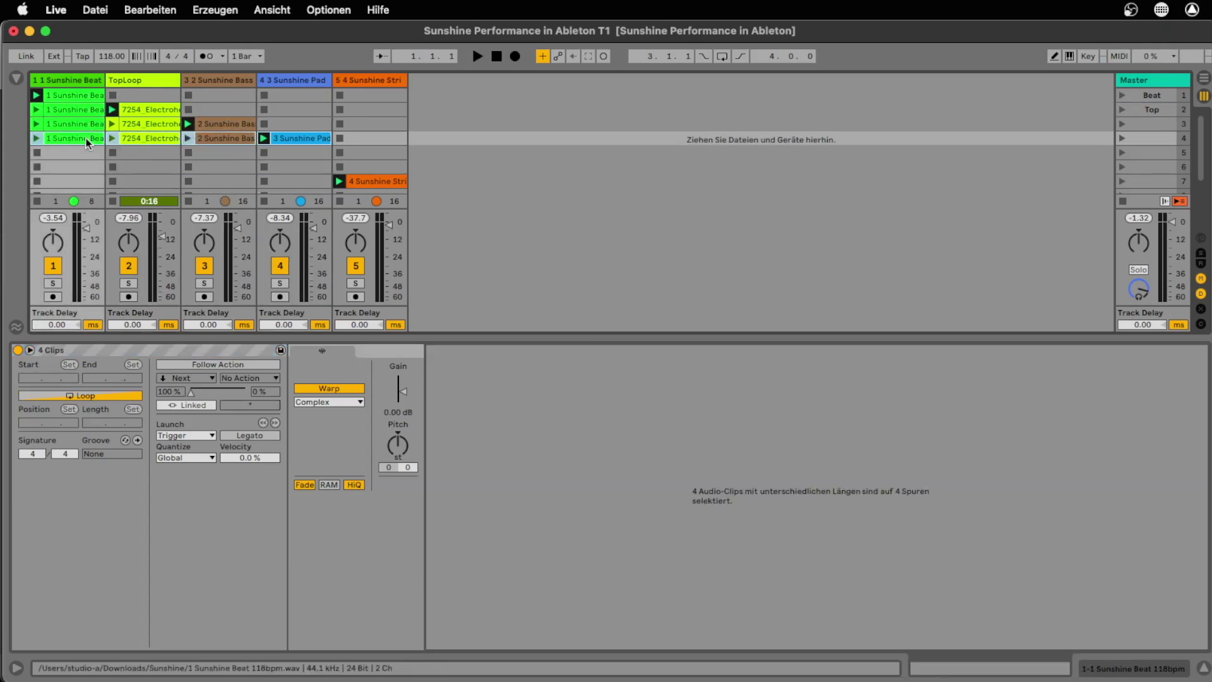
drag(92, 135, 93, 152)
drag(373, 181, 378, 138)
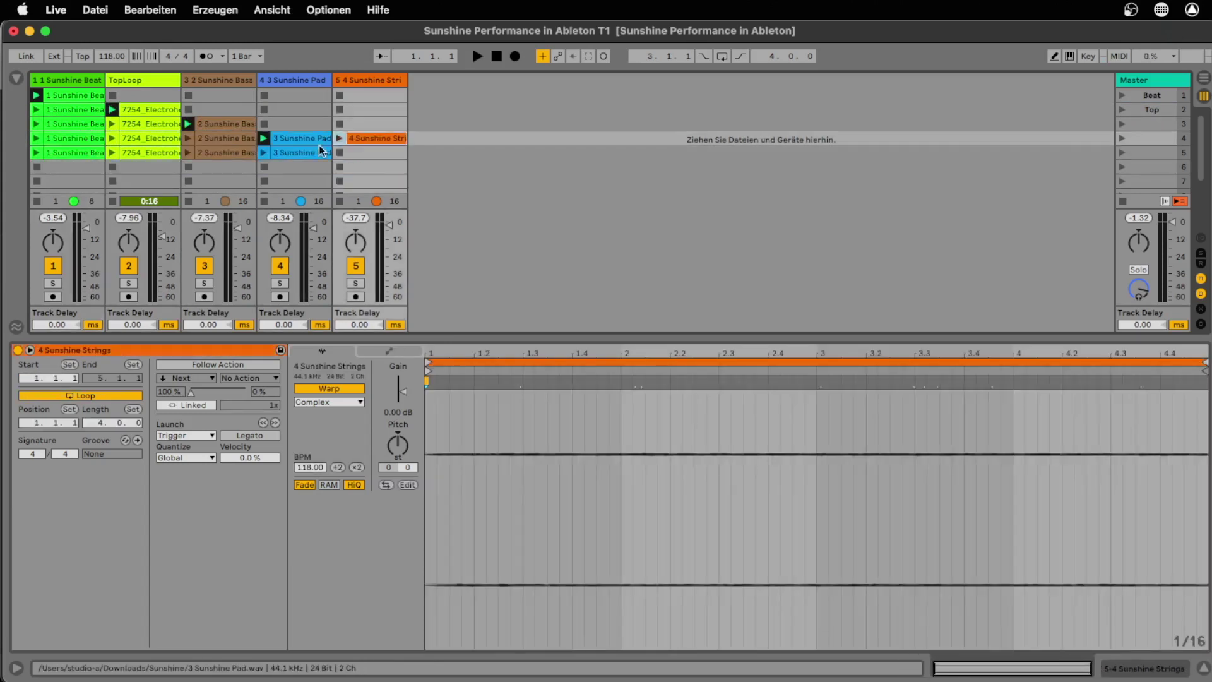
click(294, 138)
key(Delete)
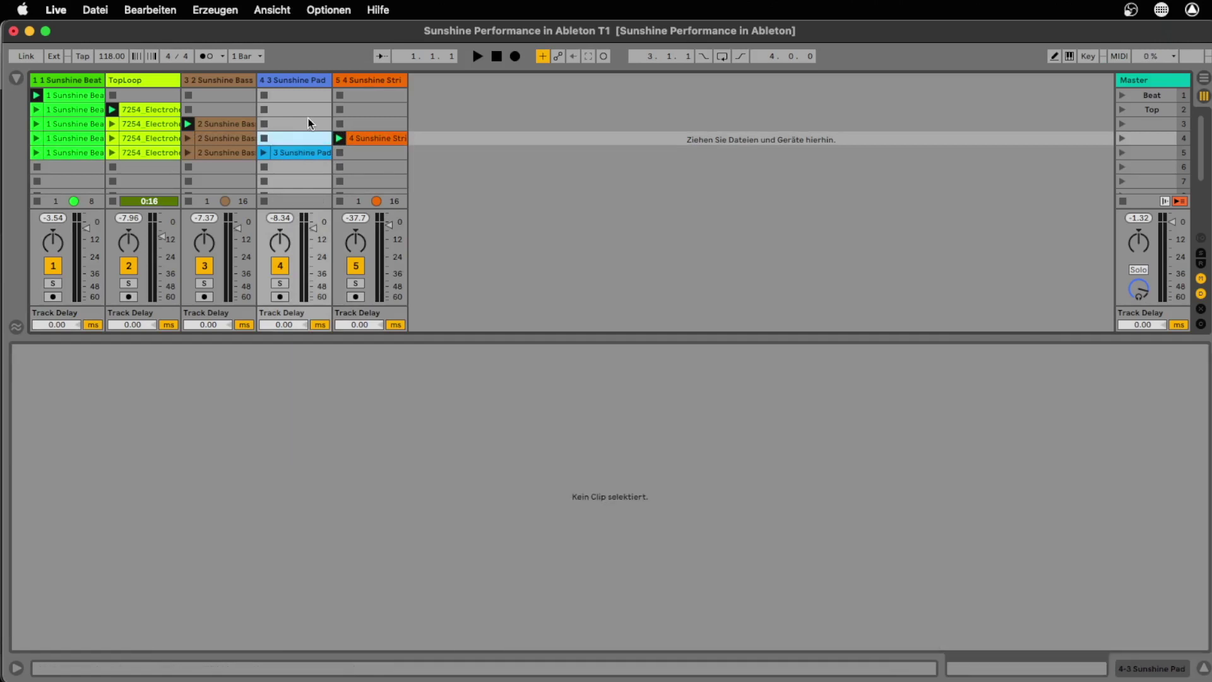
Duplicate the Strings clip into row 5, and the Pad and Strings clips into row 6
click(377, 138)
key(super+d)
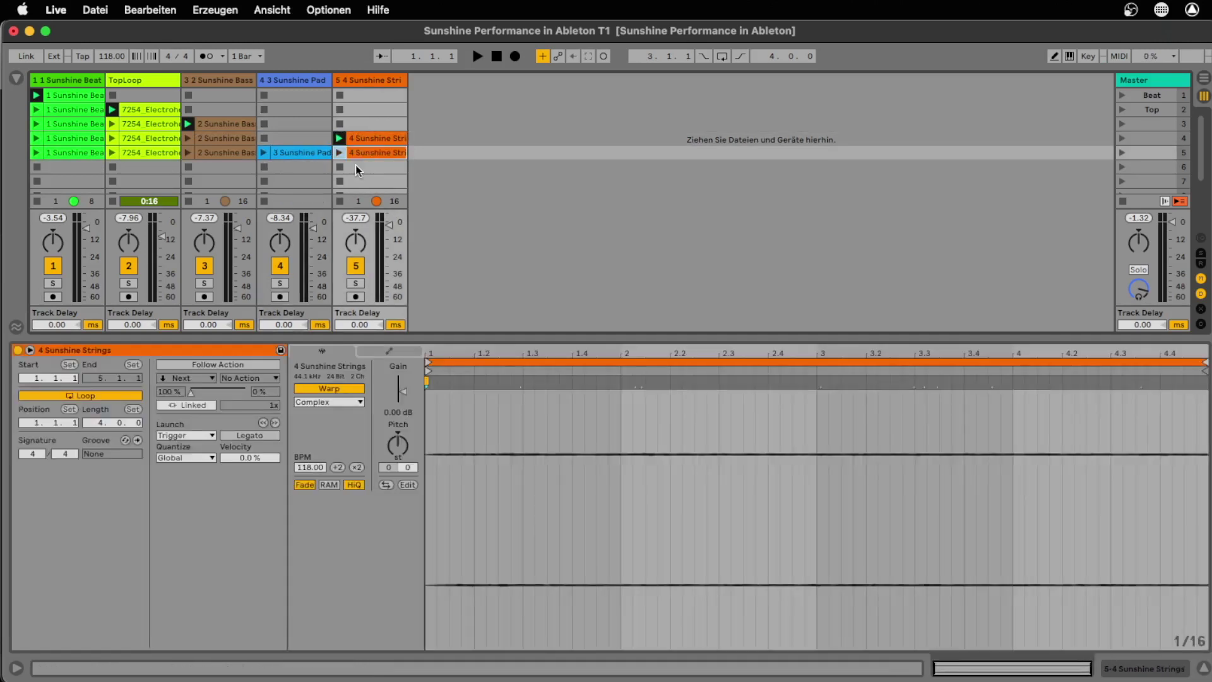
click(310, 152)
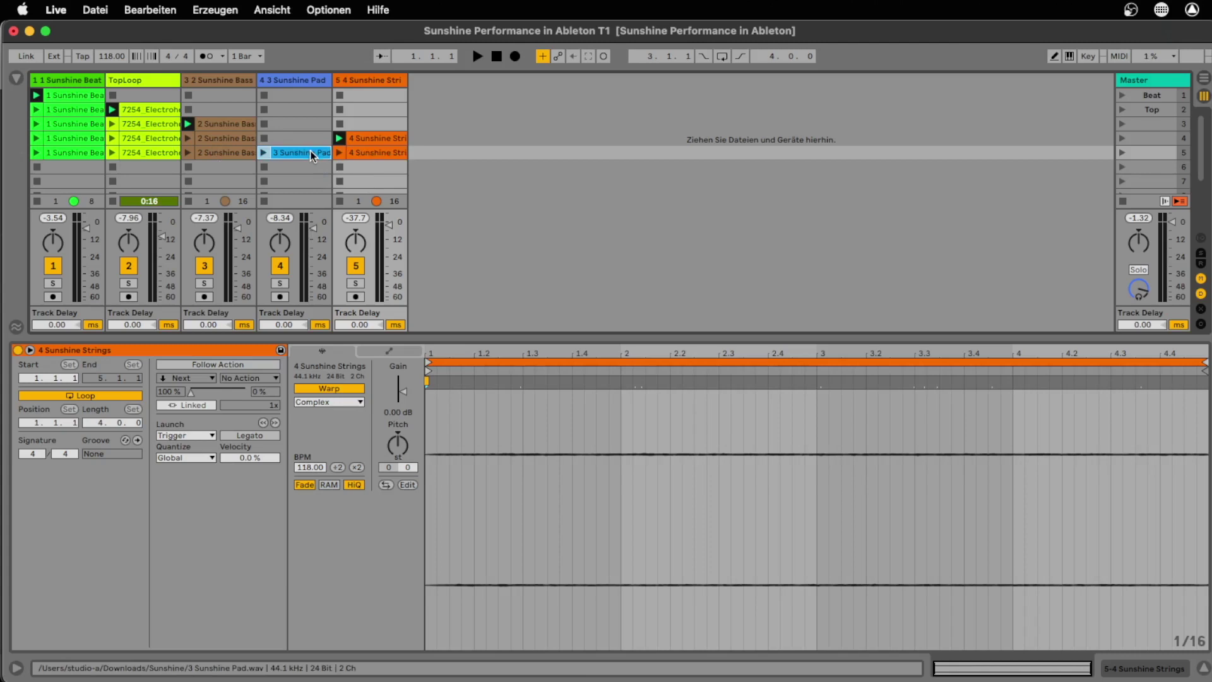
shift+click(377, 154)
key(super+d)
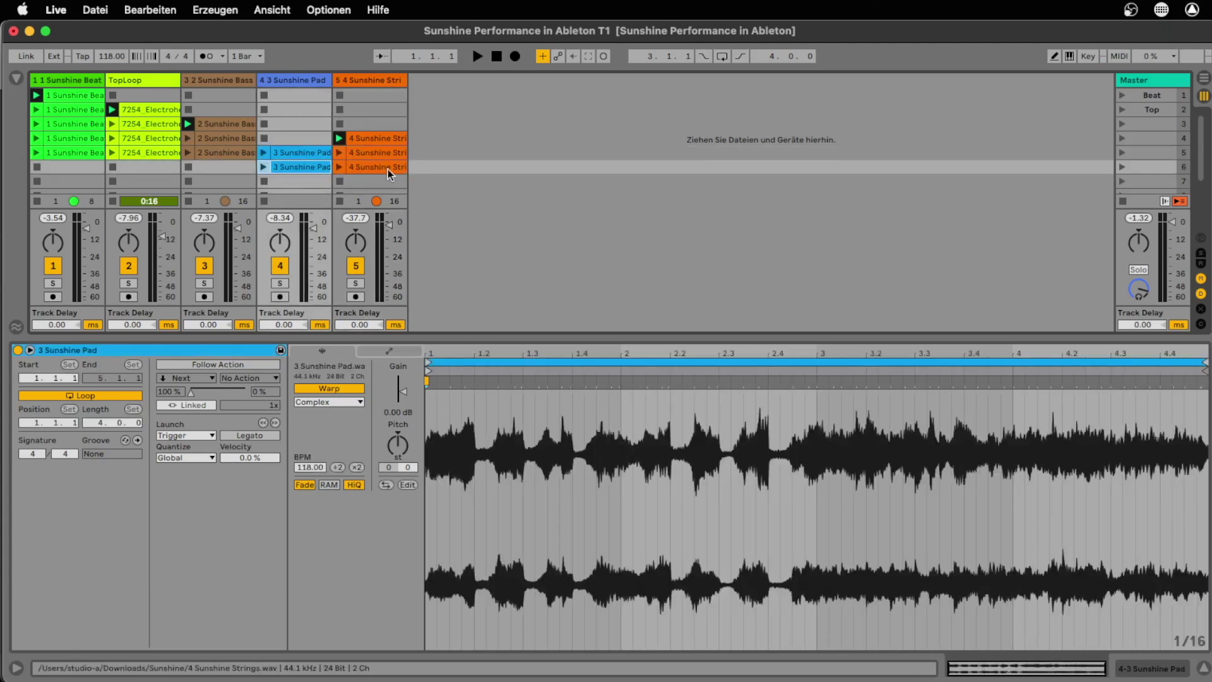
click(339, 169)
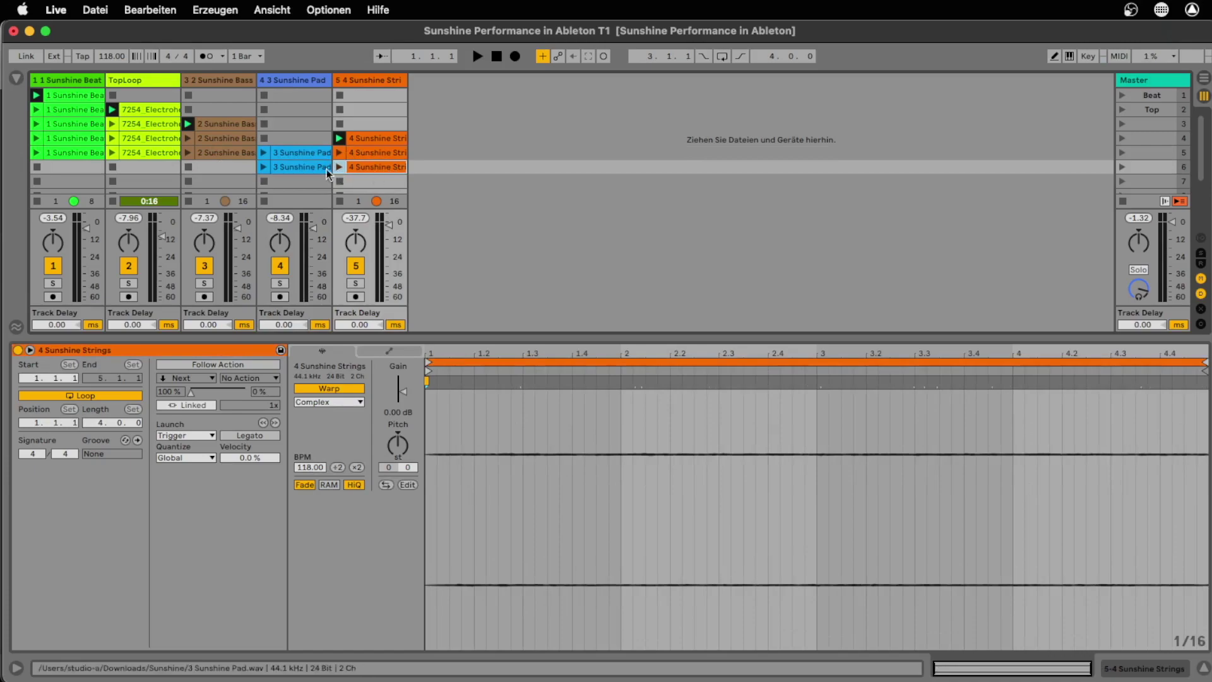
Copy row 5's Beat, TopLoop and Bass clips to row 7, then launch the Beat scene
click(88, 154)
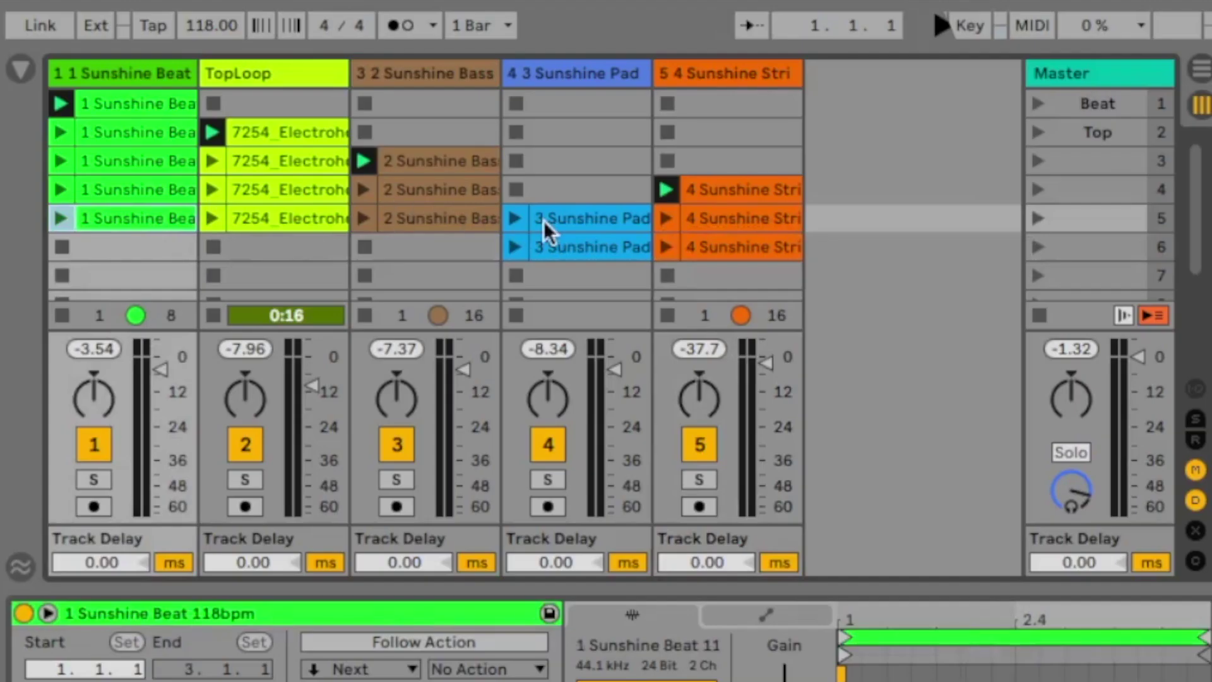
shift+click(402, 218)
drag(177, 213, 175, 285)
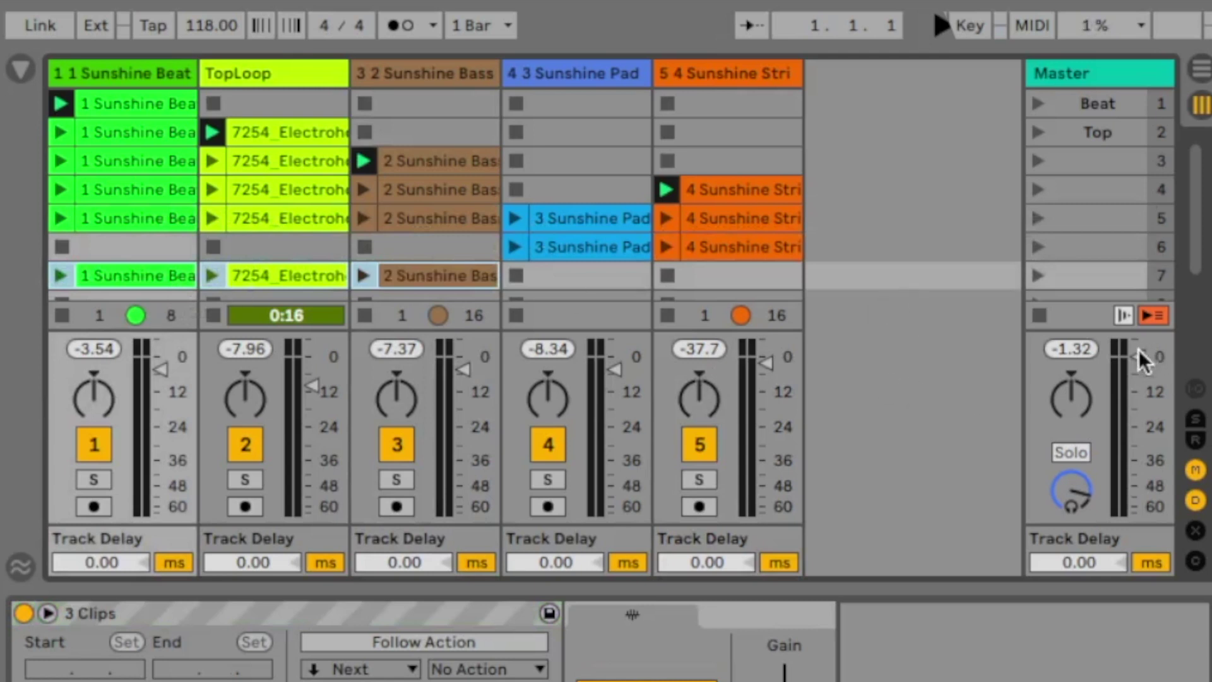
click(1041, 316)
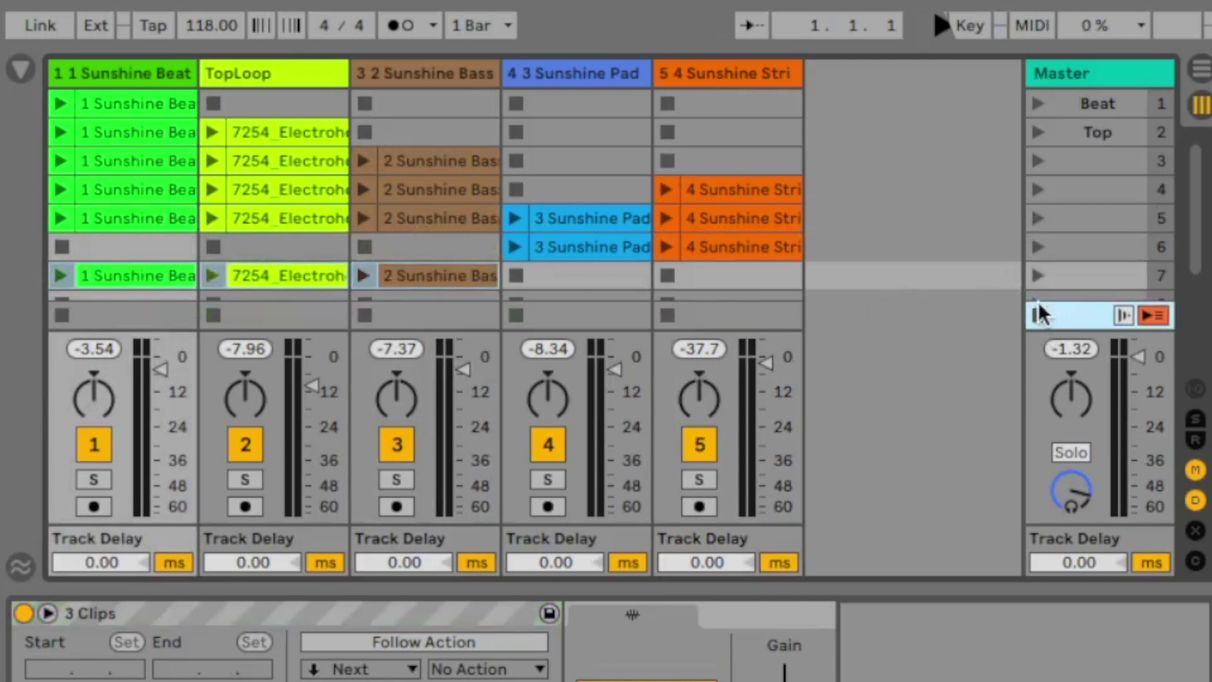
click(1037, 107)
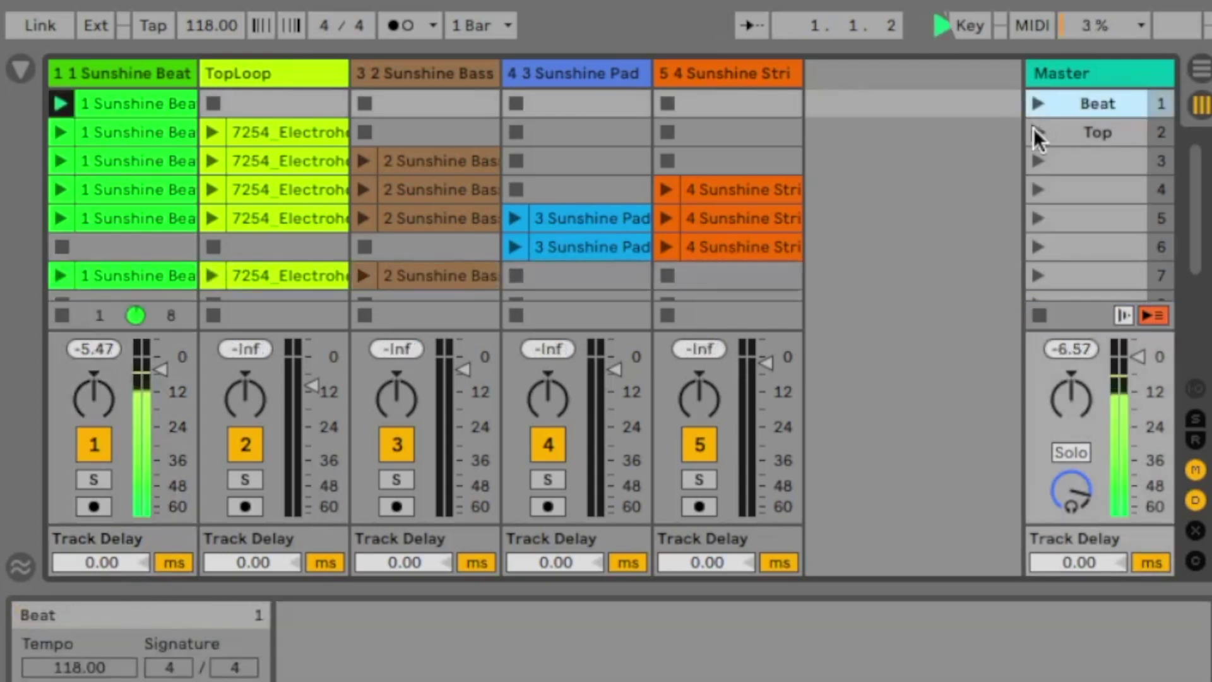
Name scene 3 '+Bass' and launch the Top scene
click(1099, 166)
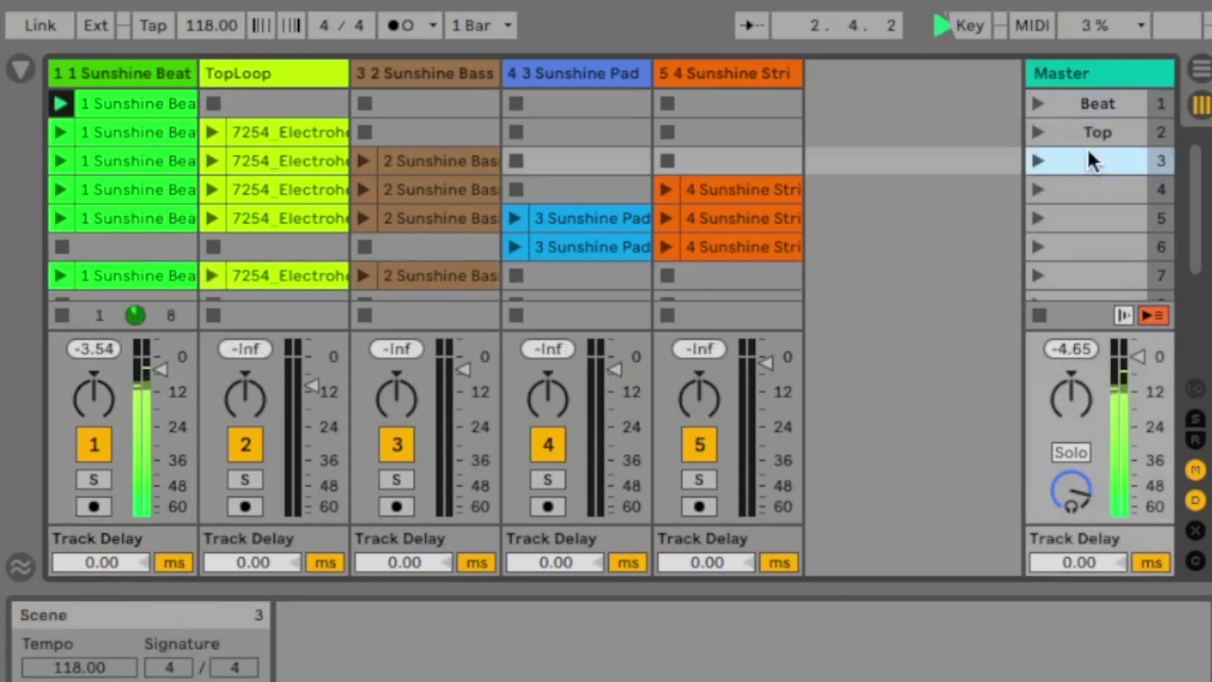
key(ctrl+r)
text(N)
key(BackSpace)
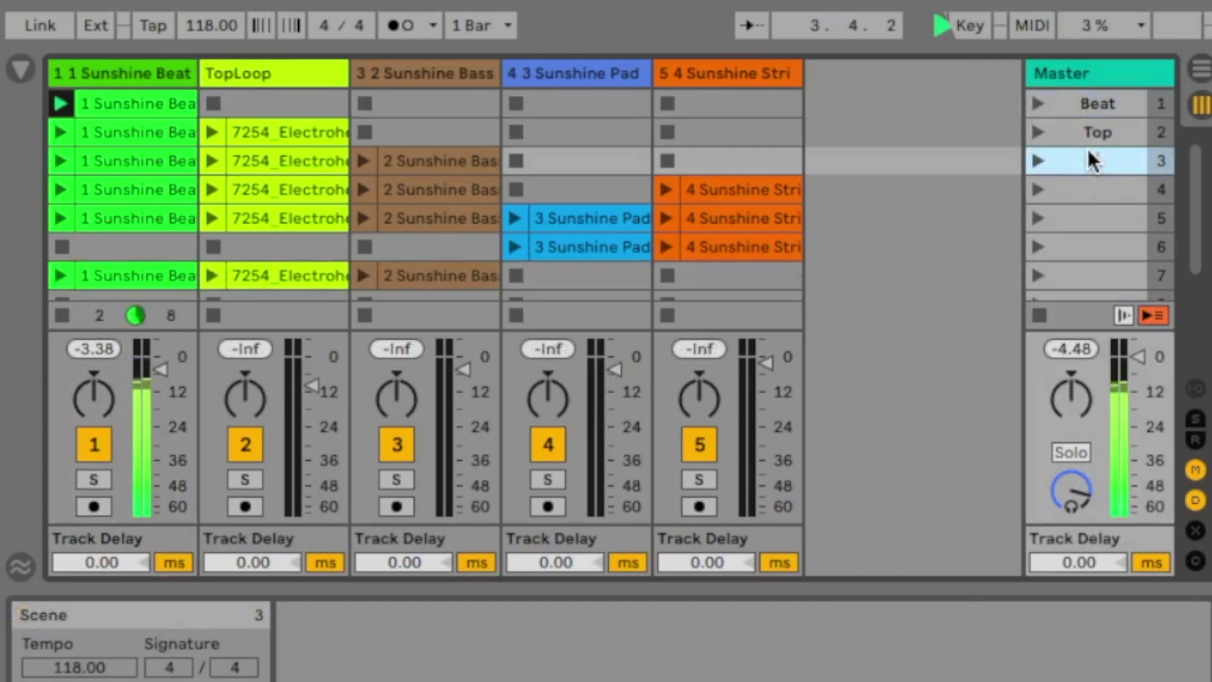
text(+Bass)
key(Return)
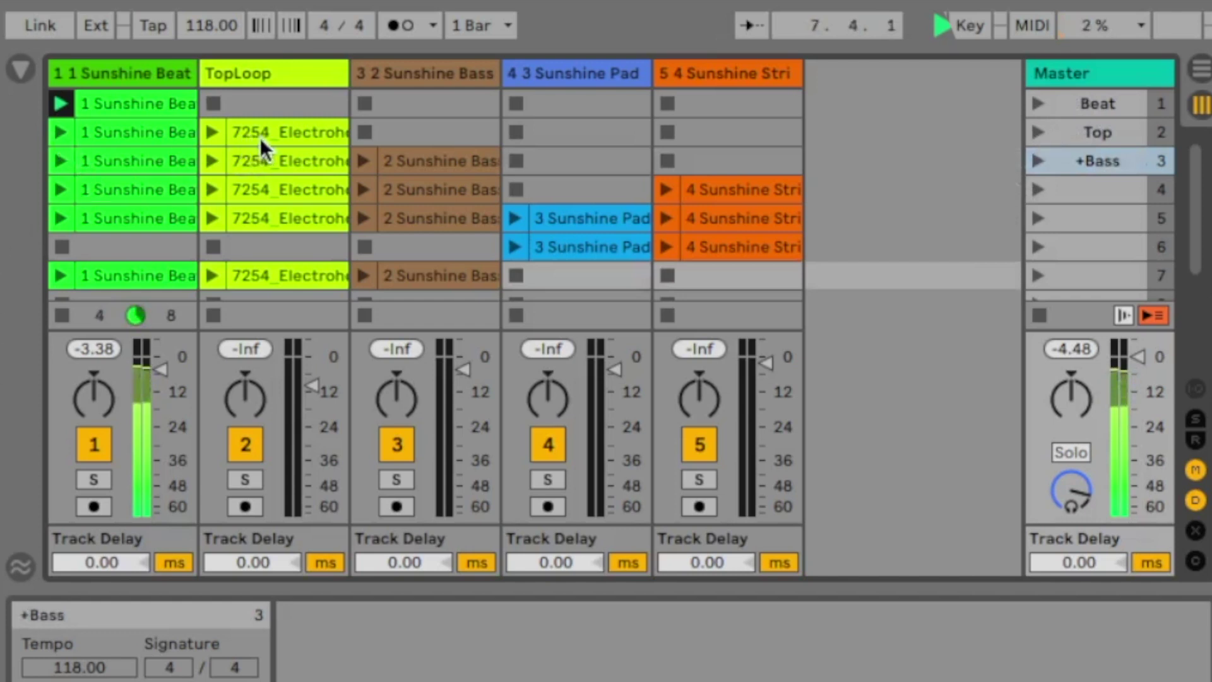
click(1038, 130)
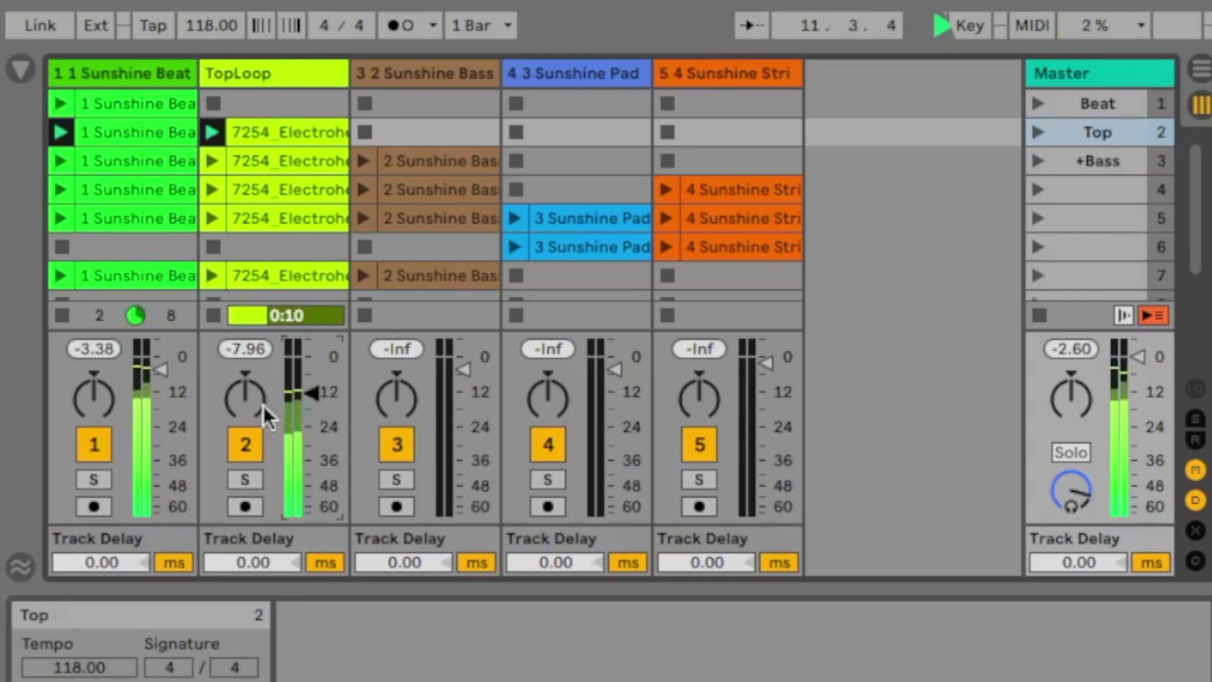
Name scene 4 '+ Strings', launch it, and raise the Strings track volume to -30 dB
click(1040, 160)
click(1112, 188)
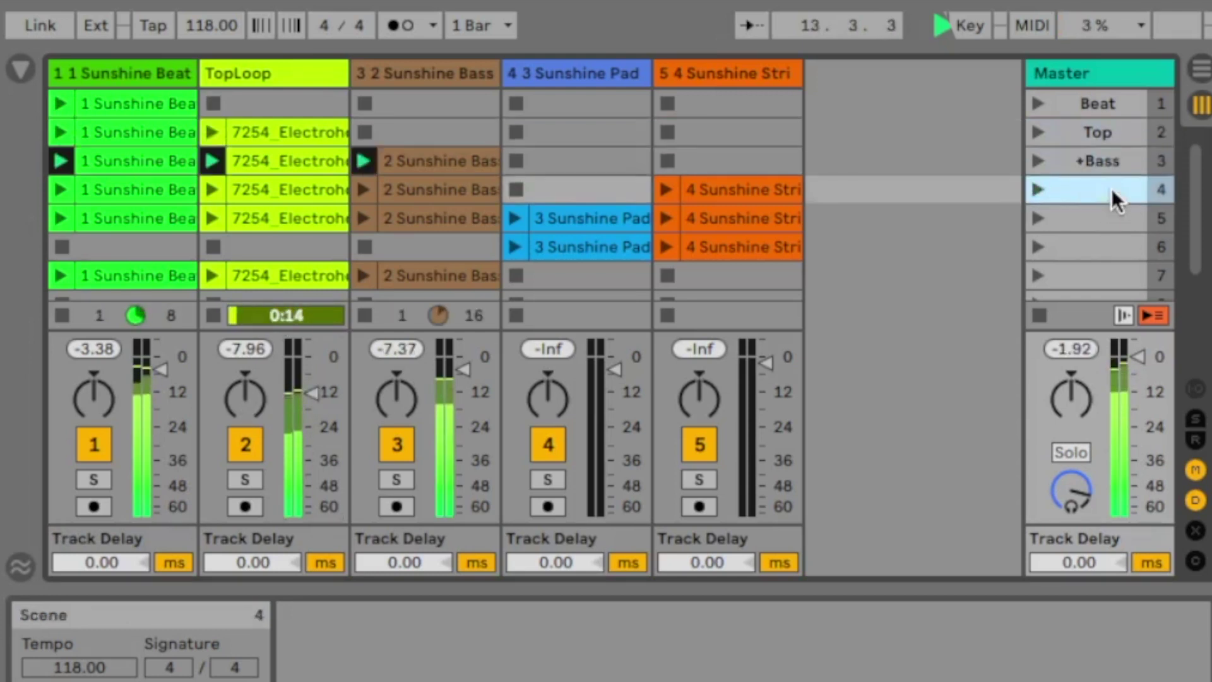
key(ctrl+r)
text(+ Strings)
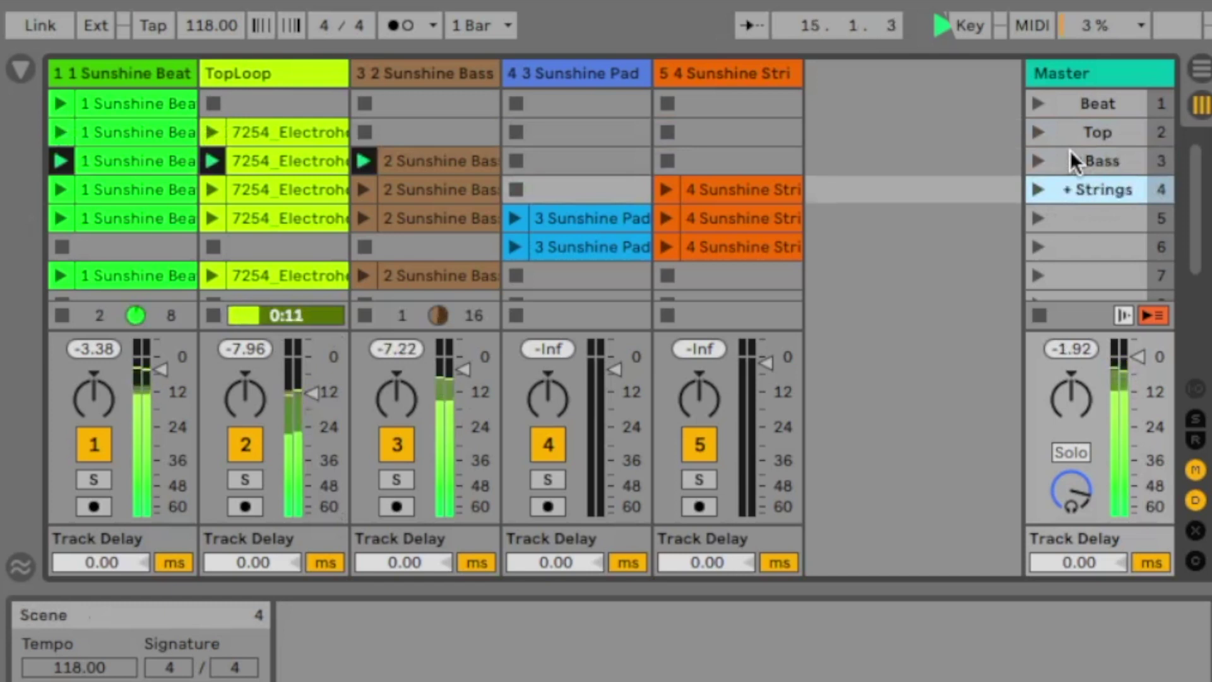
key(Return)
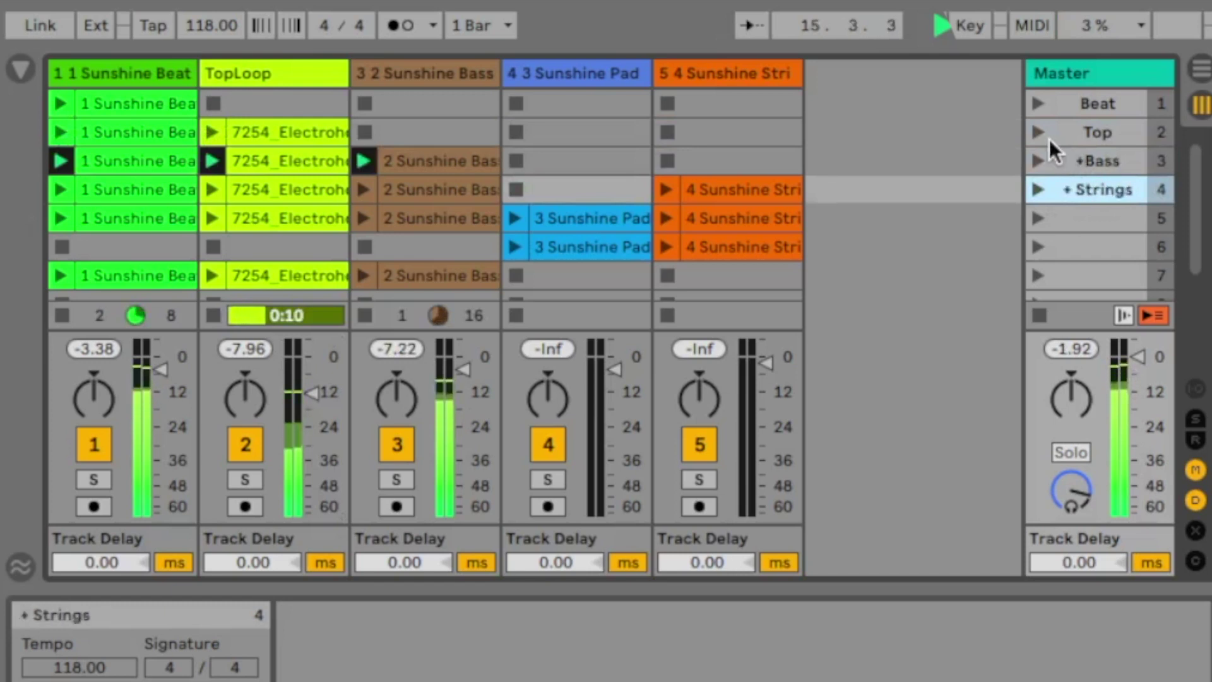
click(1037, 190)
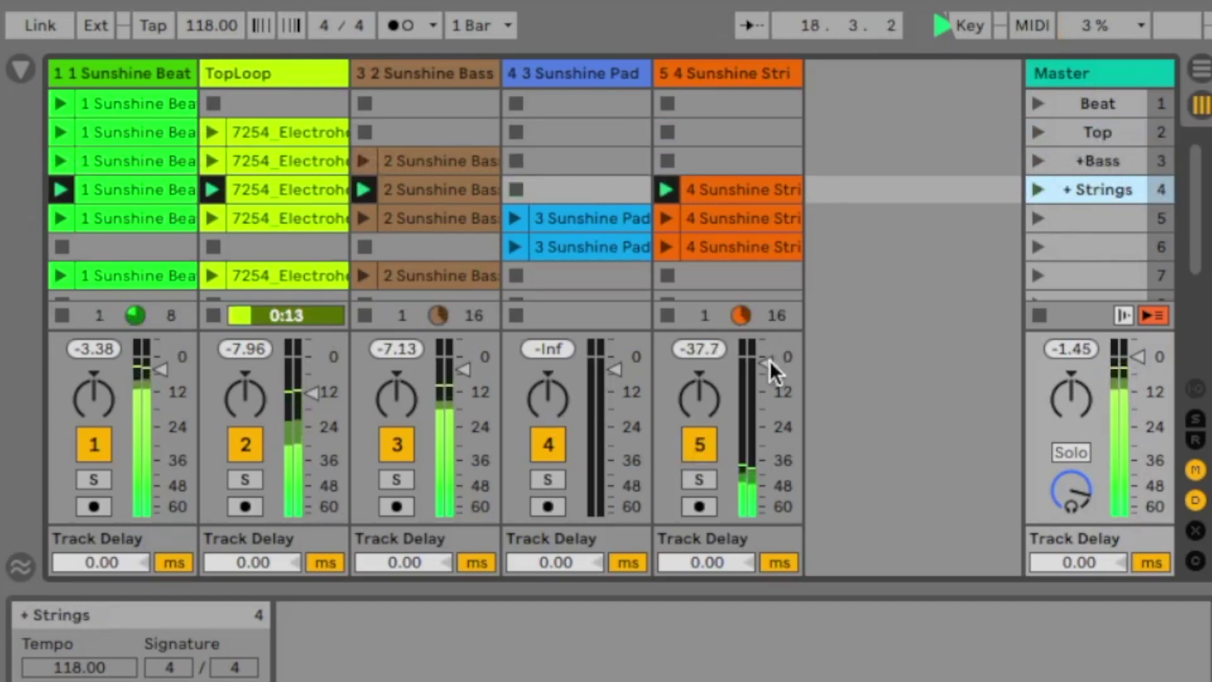
drag(770, 361, 766, 344)
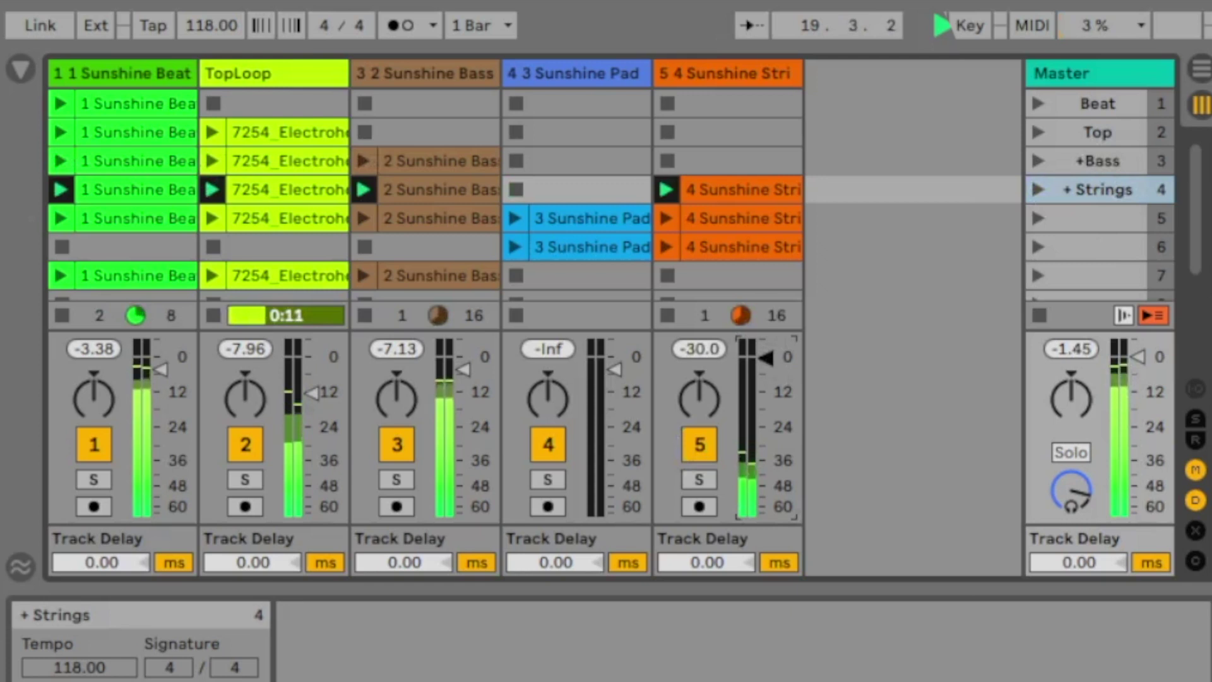
Name scenes 5, 6 and 7 'Full', 'Break' and 'Drop', launching Full
click(1042, 218)
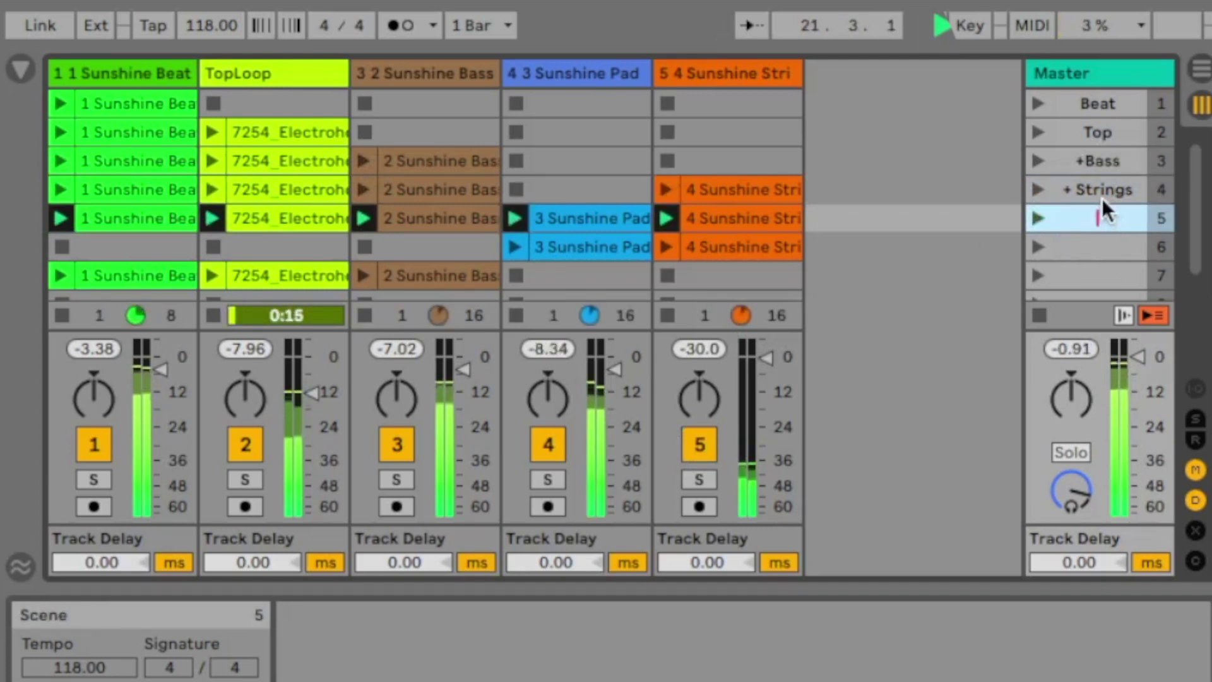
text(Full)
key(Return)
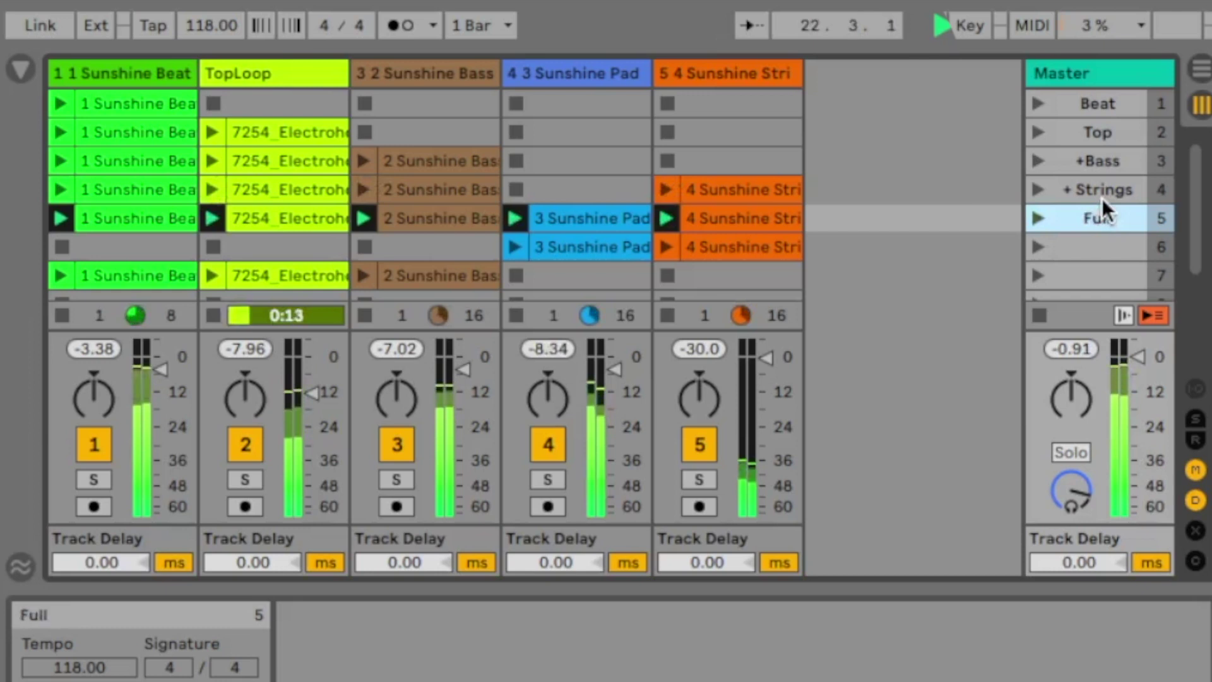
click(1079, 247)
key(ctrl+r)
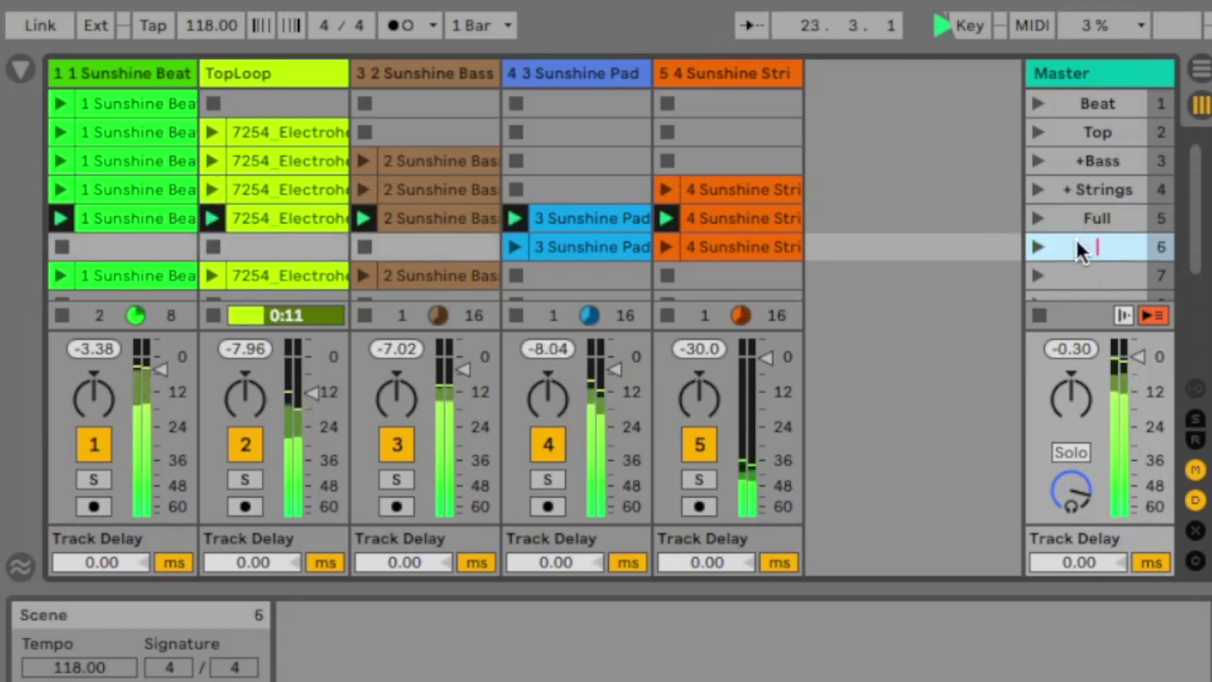
text(Break)
key(Return)
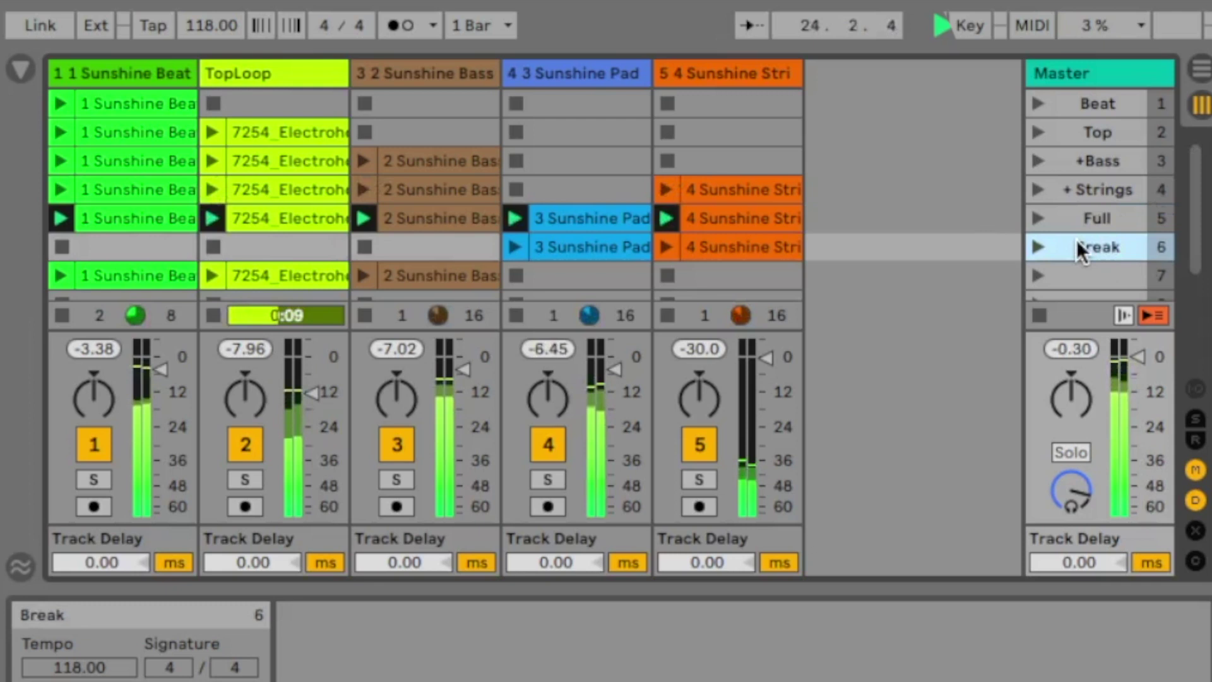
click(1094, 276)
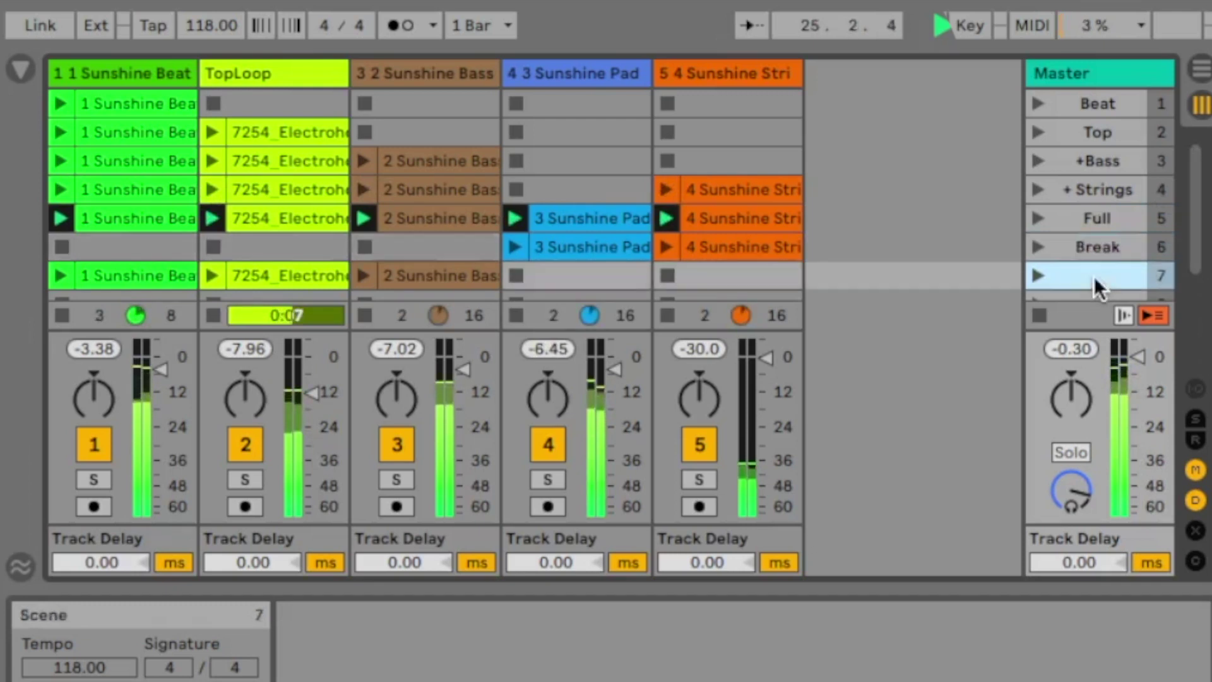
key(ctrl+r)
text(Drop)
key(Return)
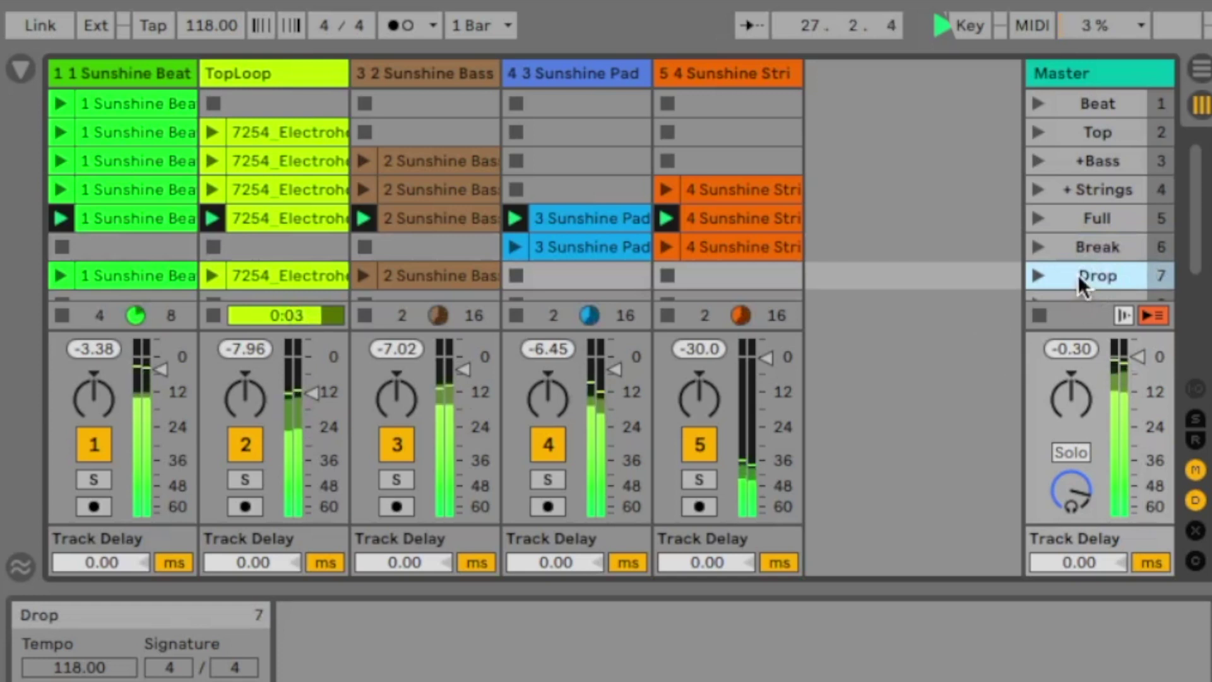
Play the Break scene, then the Drop scene, and add the row-4 Strings clip over Drop
click(1038, 247)
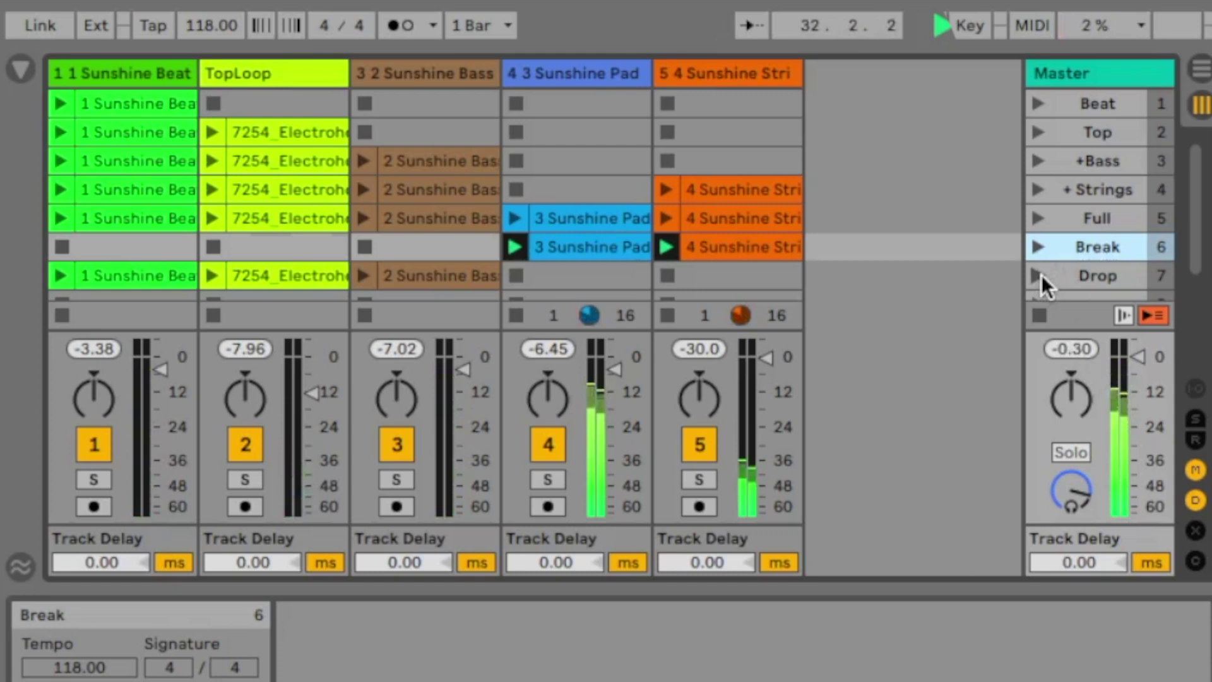
click(1041, 275)
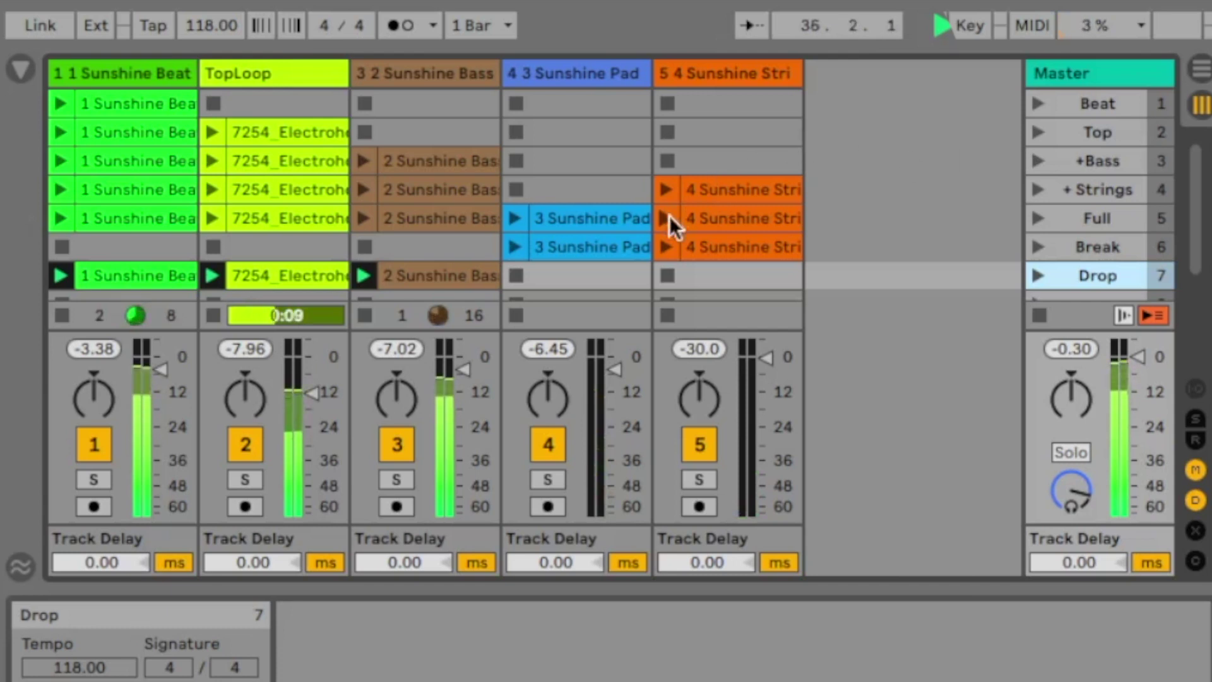
click(665, 188)
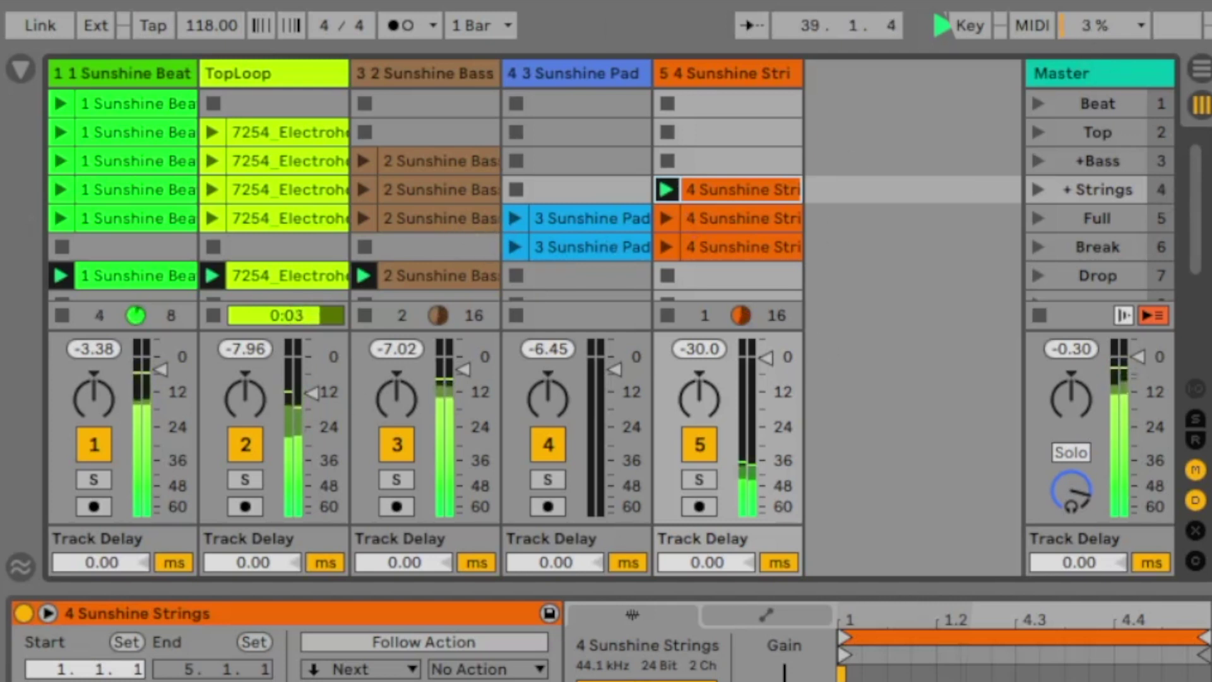
Launch the row-5 Sunshine Pad clip, then stop all clips and inspect the Beat and Bass clips
click(510, 217)
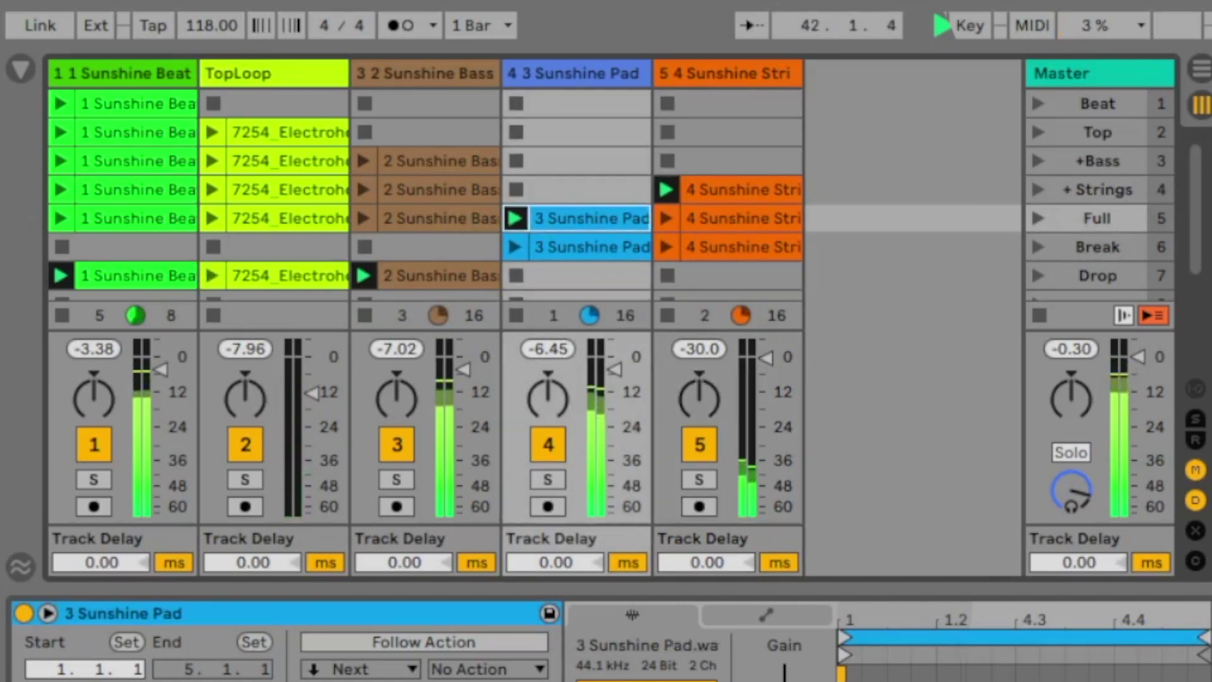
click(1040, 314)
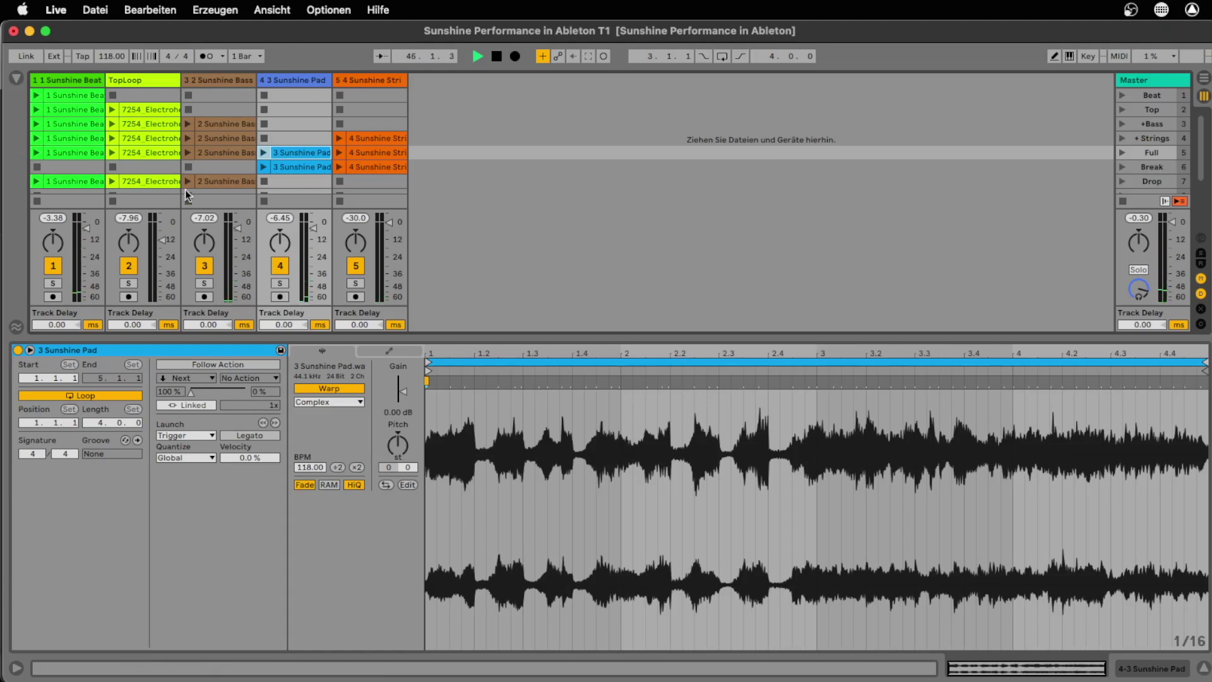
click(91, 105)
click(218, 142)
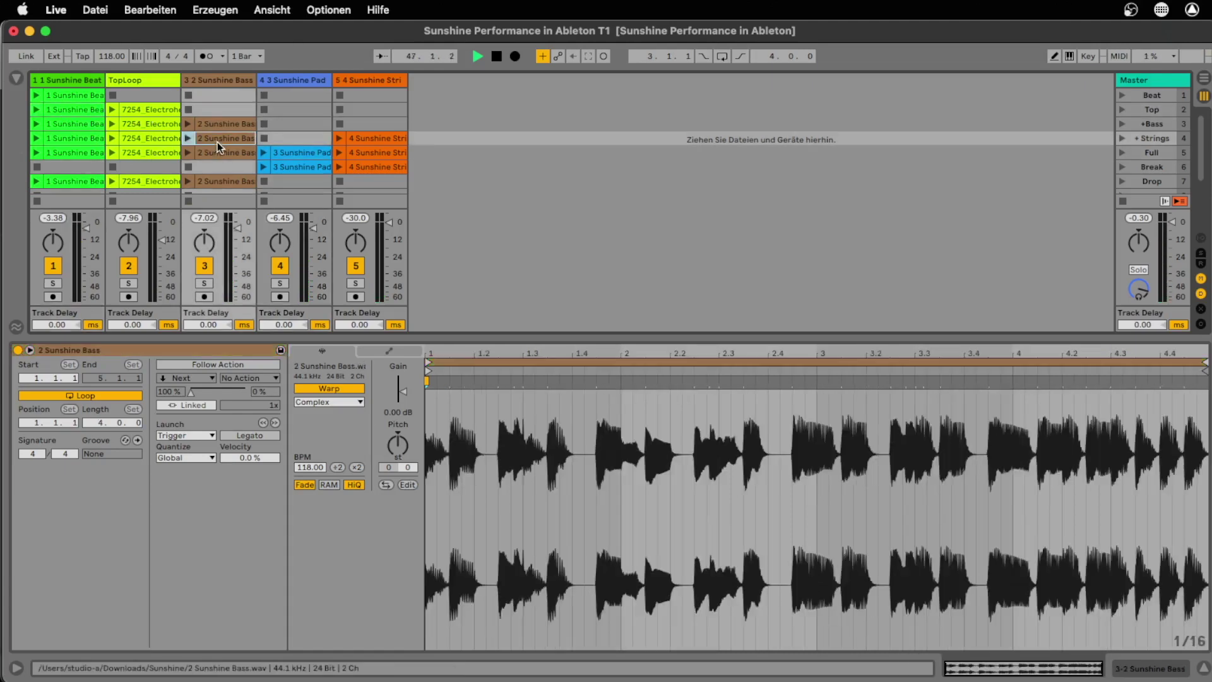
Select the TopLoop clips in rows 2–7 and turn on Loop for them
click(158, 111)
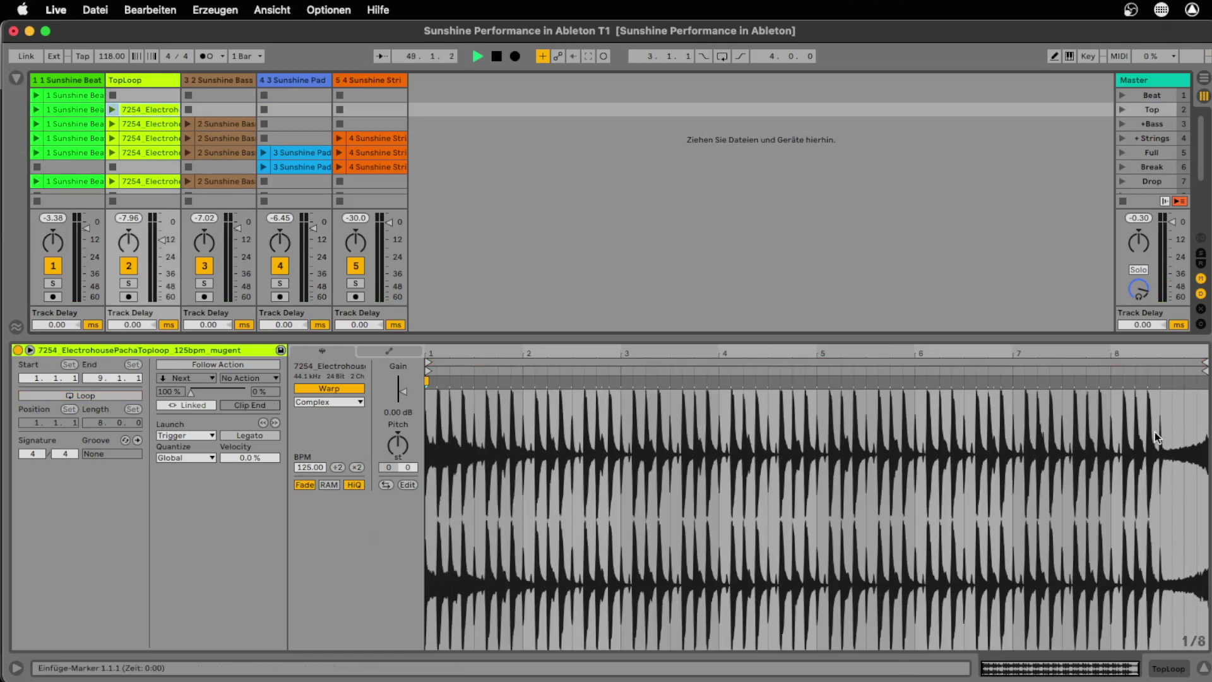
click(160, 181)
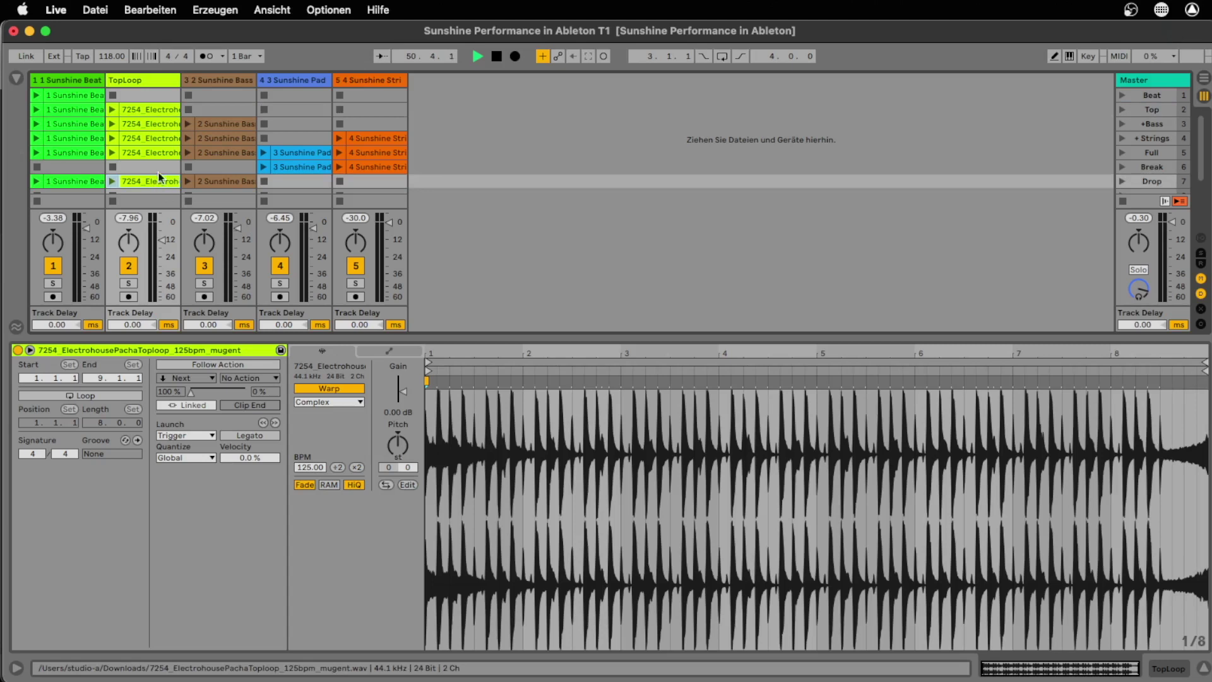
shift+click(158, 110)
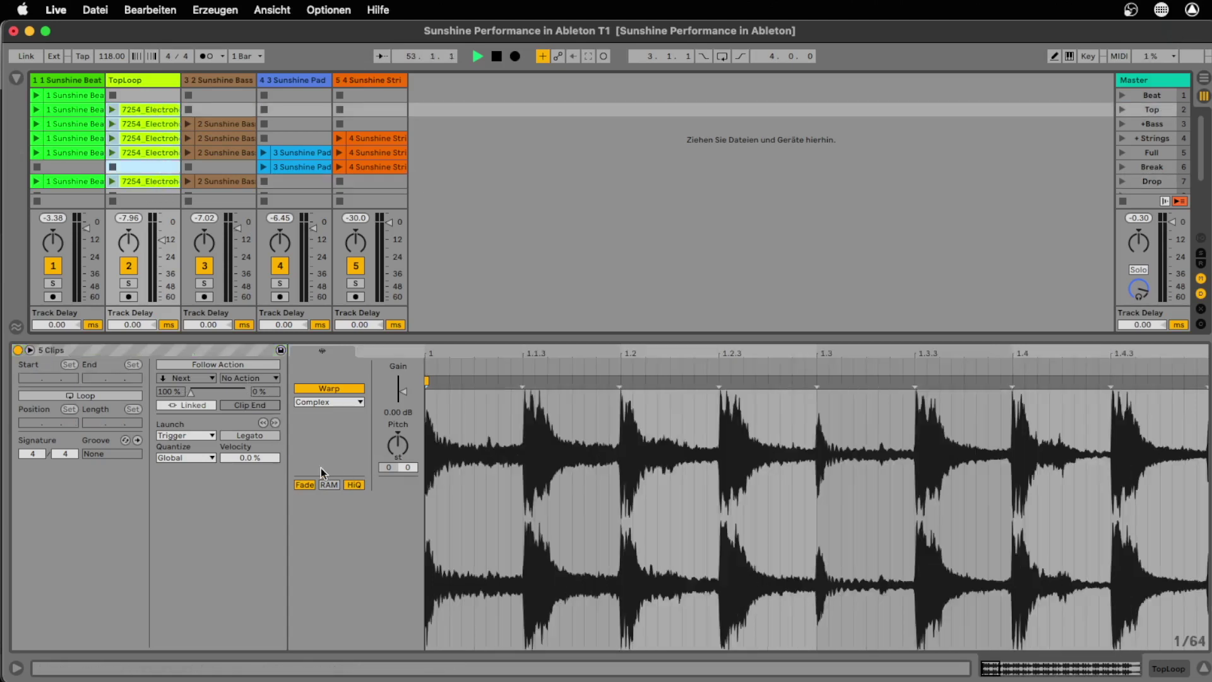
click(79, 396)
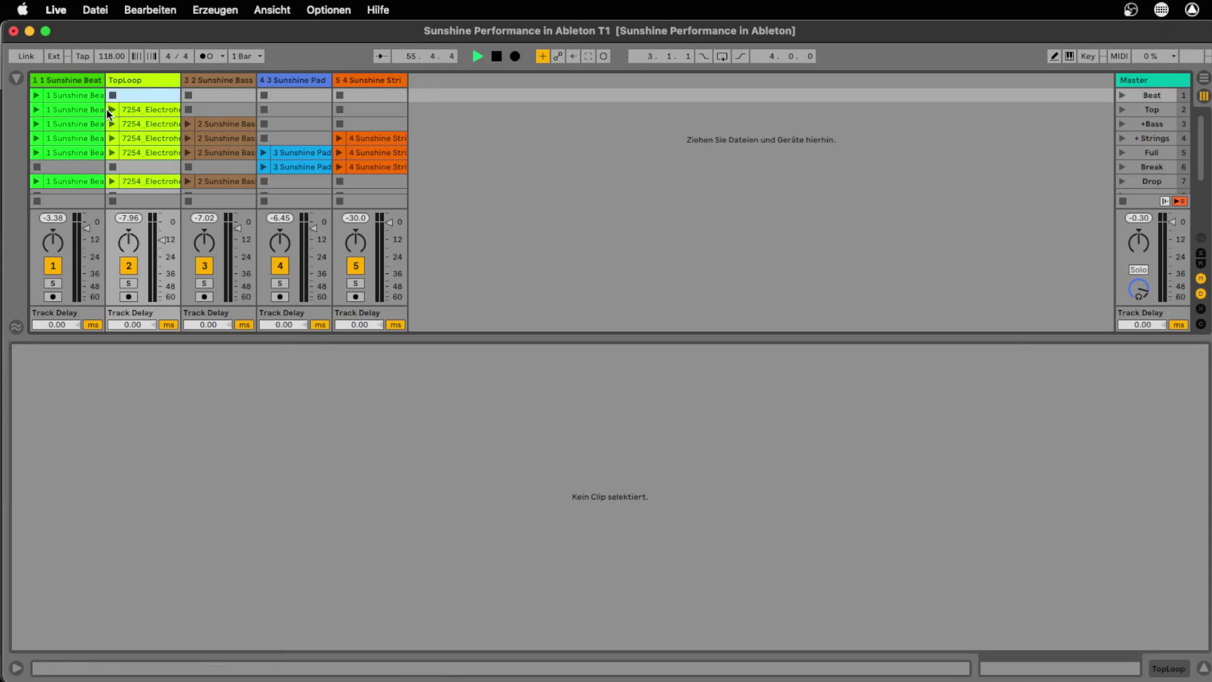
click(111, 110)
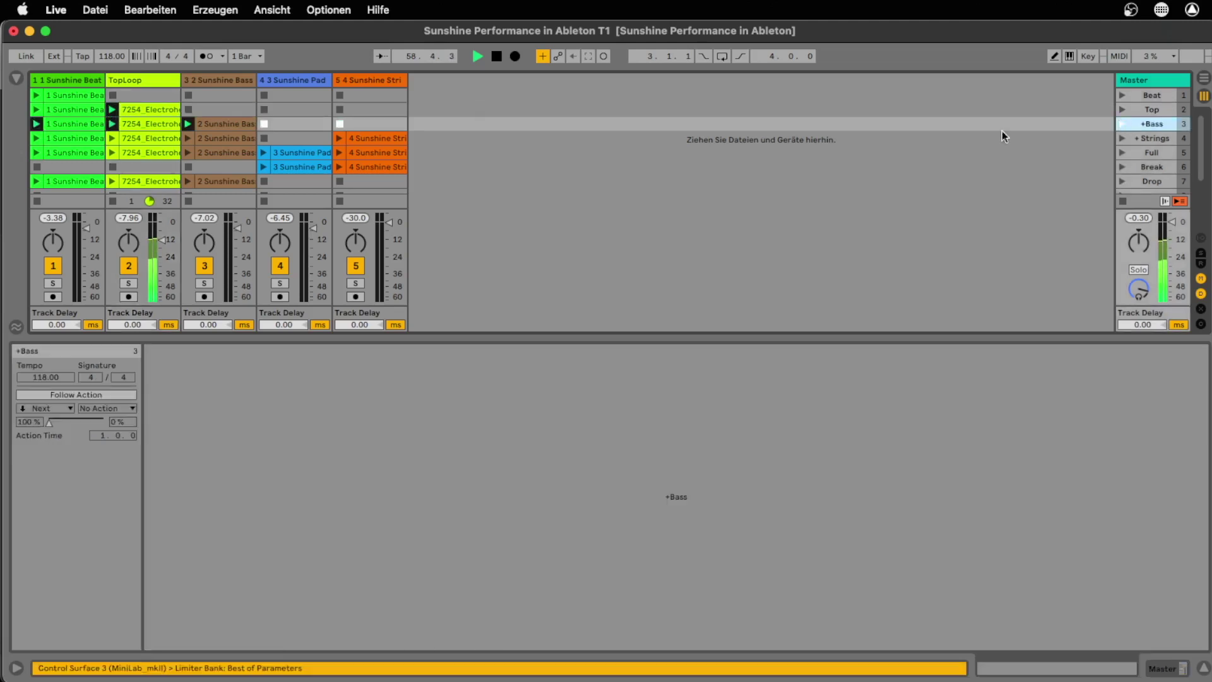
Launch the +Bass scene so its Beat, TopLoop and Bass clips play
key(Down)
key(Return)
click(153, 125)
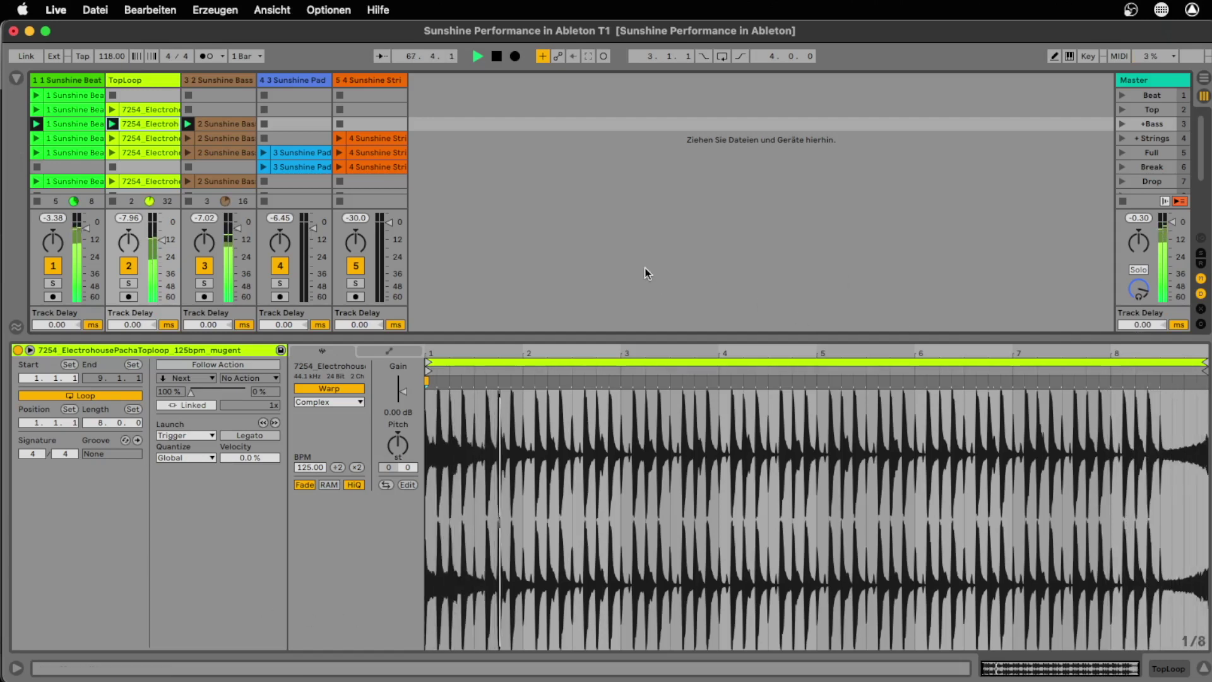
Stop the transport and halt every playing clip with Stop All Clips
key(space)
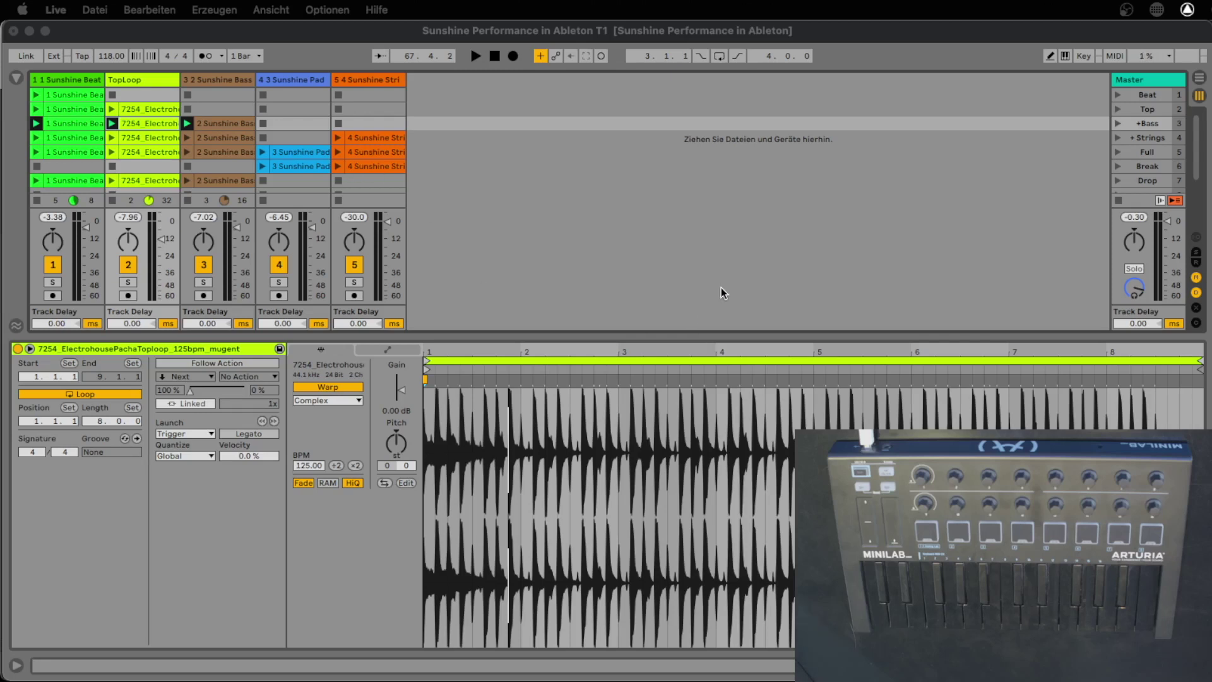
click(1120, 199)
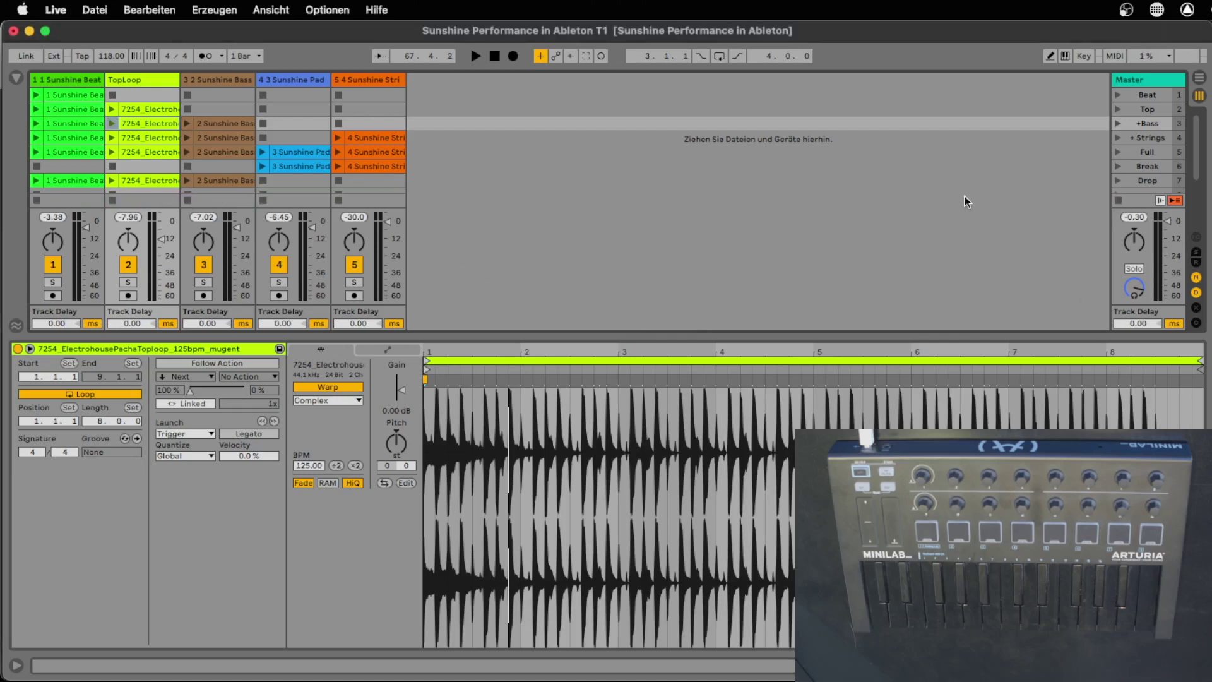
Assign the row-5 Sunshine Beat clip to MiniLab pad note 10/C1, then exit MIDI Map mode
click(1116, 59)
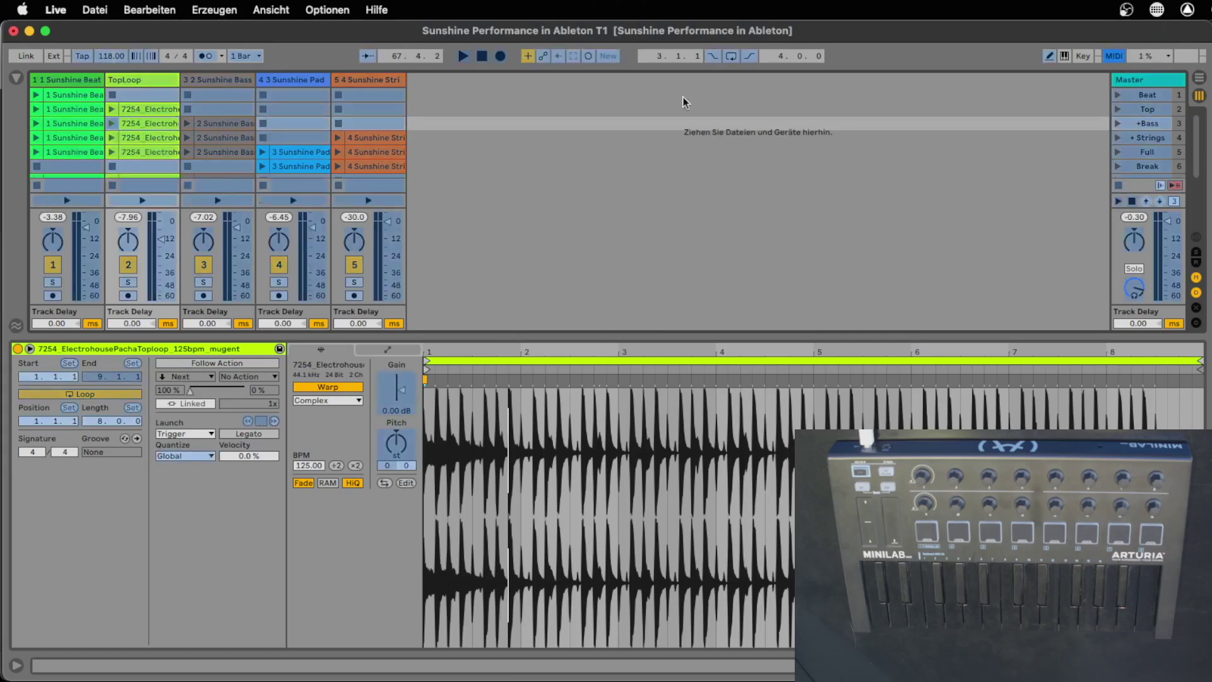
click(36, 153)
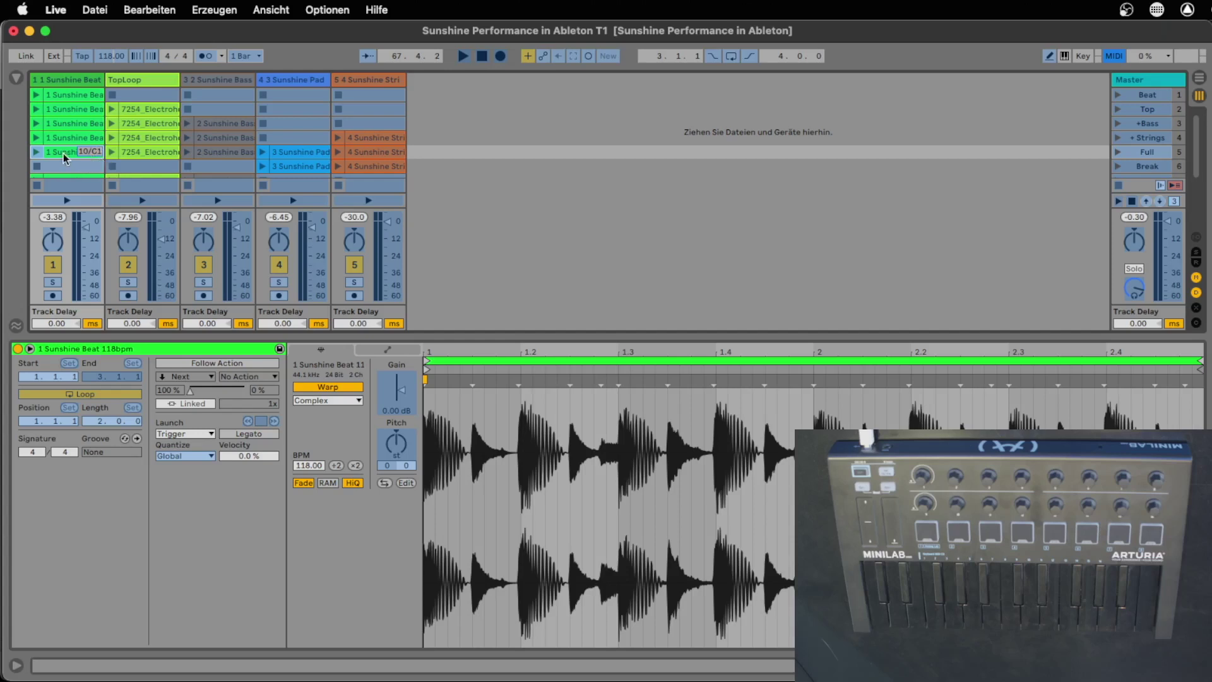
click(1115, 57)
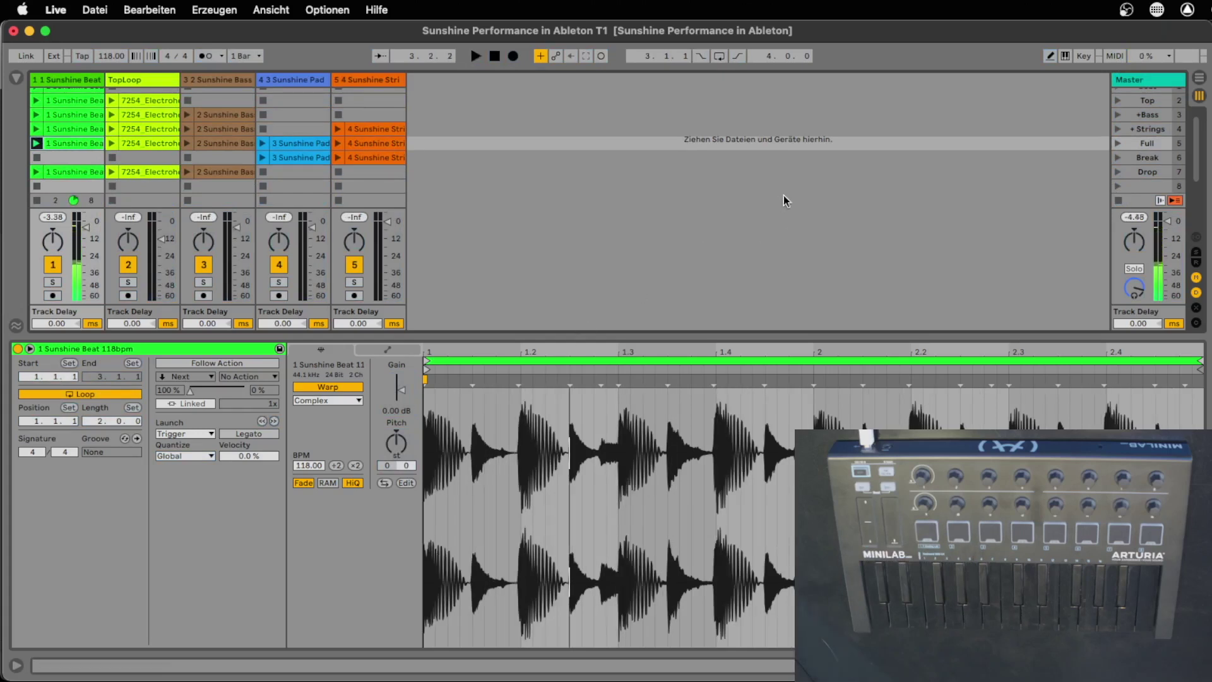
Map the Full-scene TopLoop, Bass, Pad and Strings clips to channel-10 notes C#1, D1, D#1 and E1
click(1116, 56)
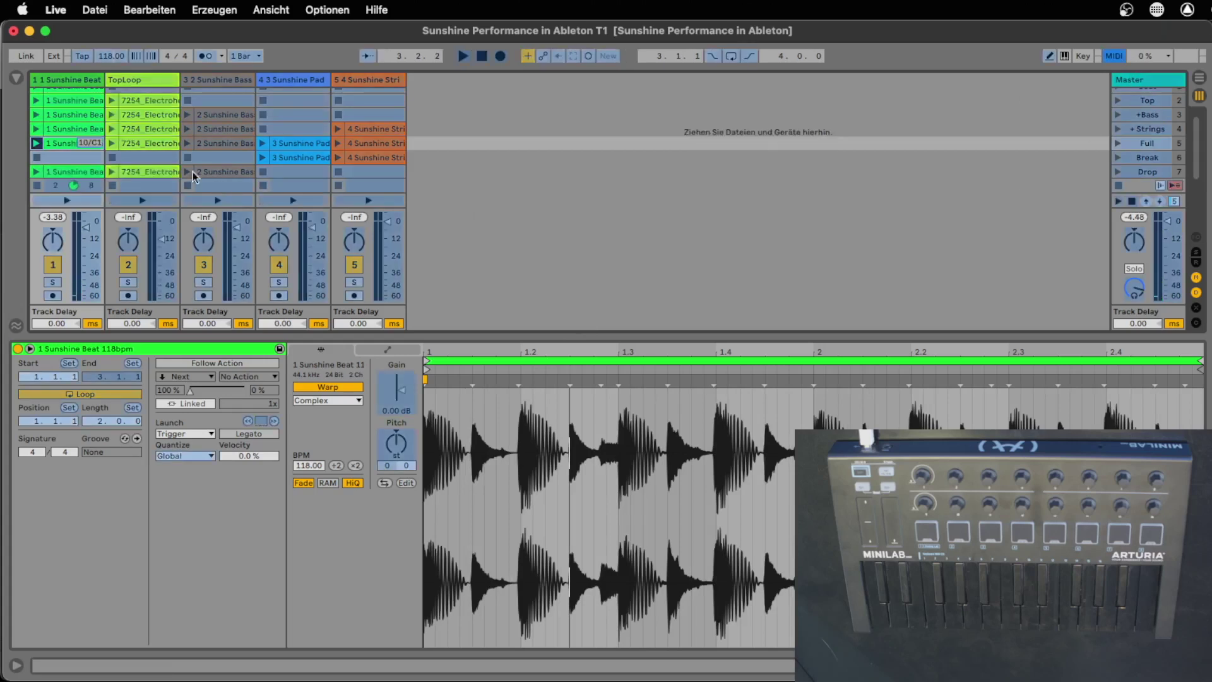
click(108, 143)
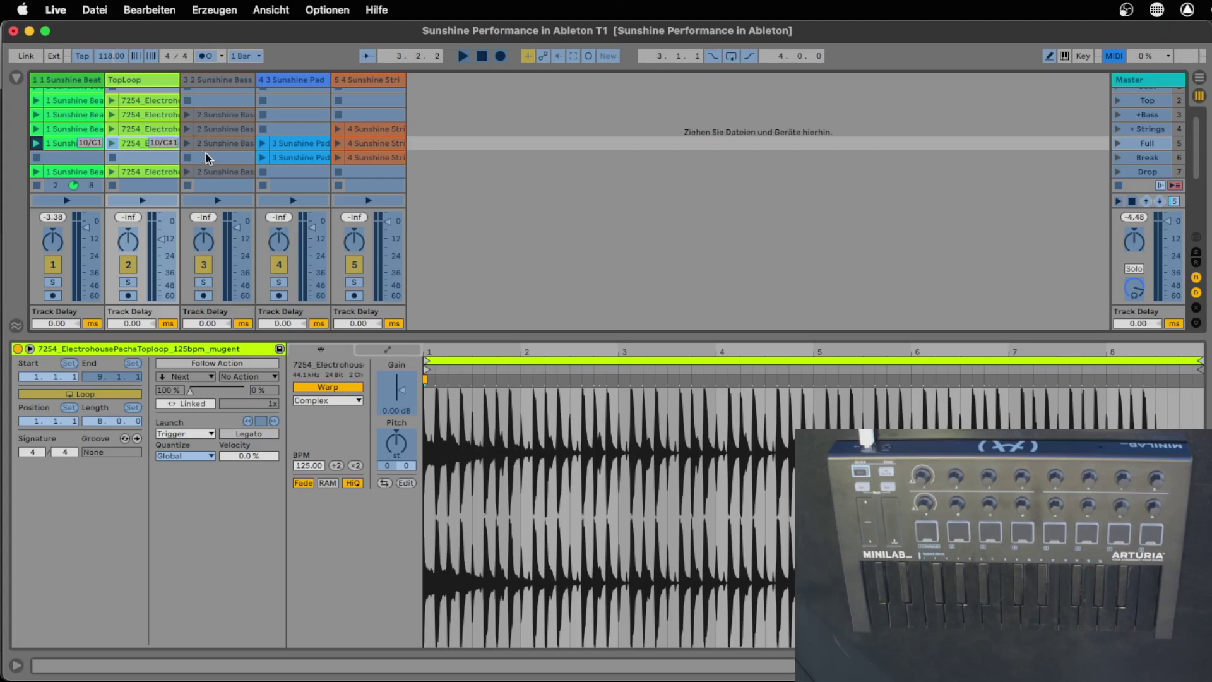
click(187, 148)
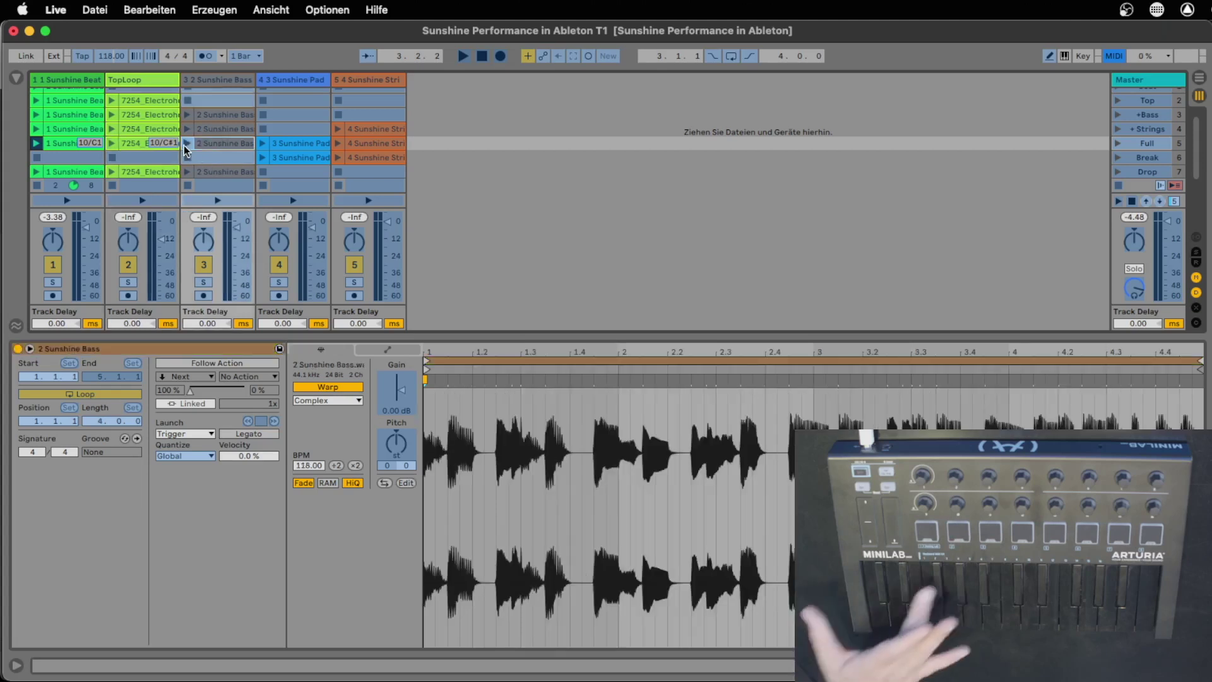
click(269, 143)
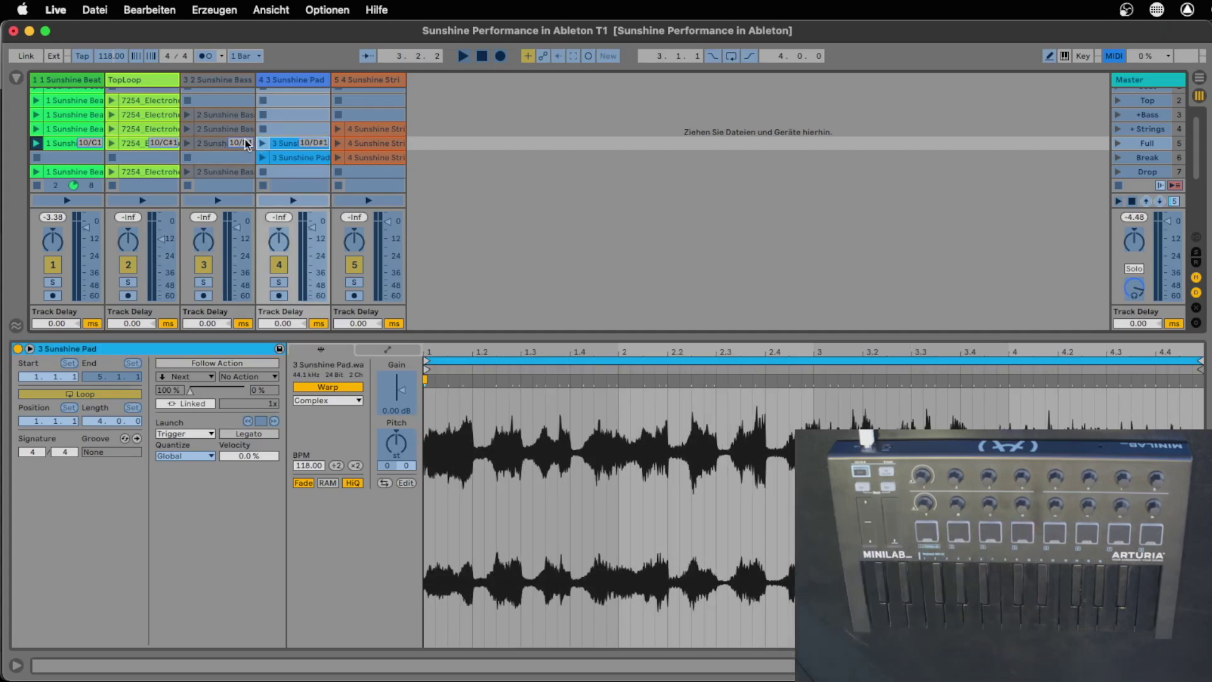
click(338, 143)
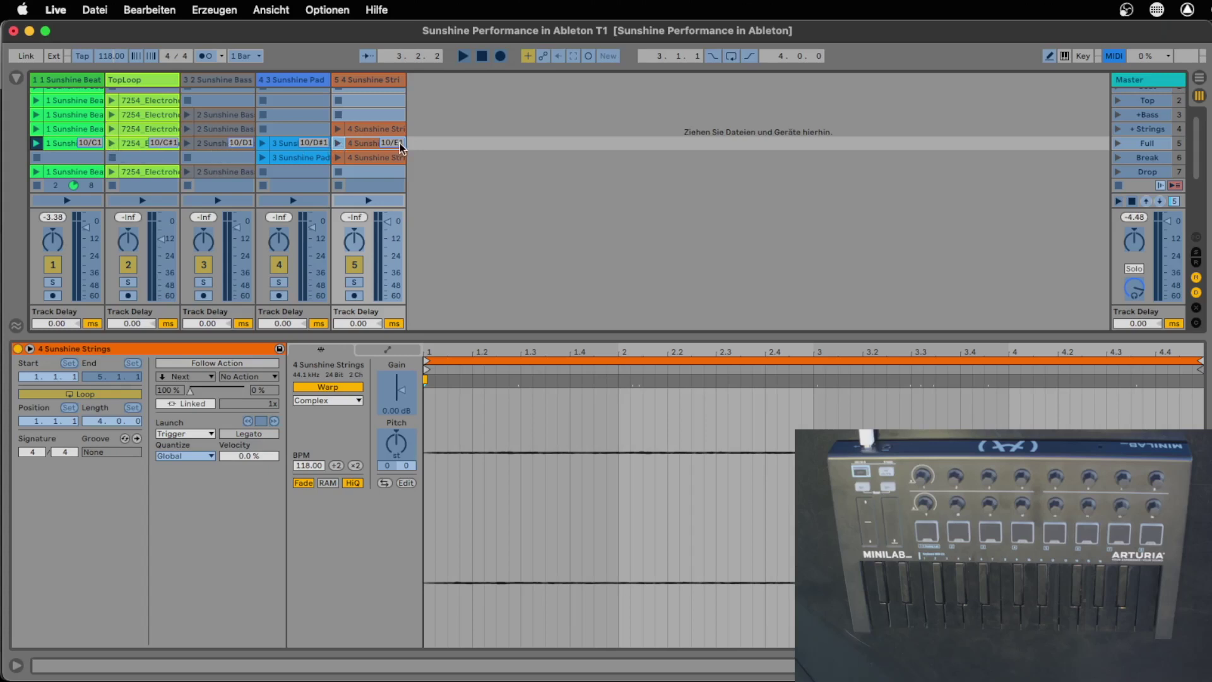
click(1110, 58)
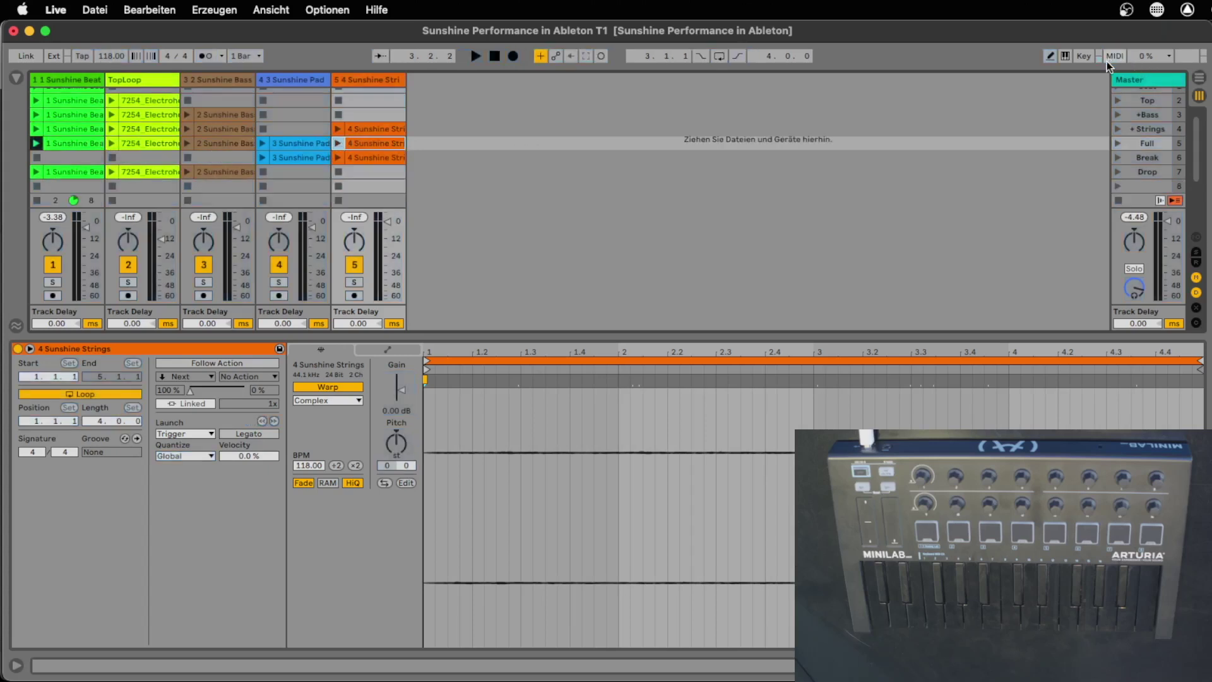
Stop track 1's playing clip so the Full-scene clips can be launched from the pads
click(1118, 200)
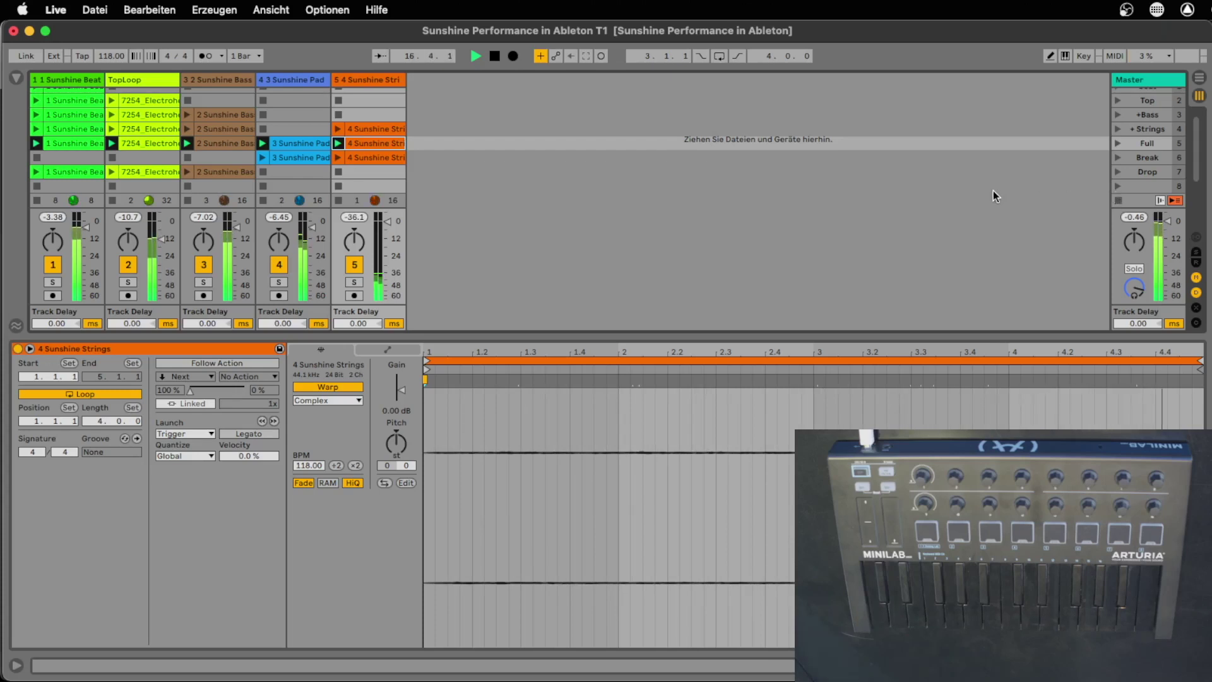
Stop playback and map scenes Beat, Top and +Bass to channel-1 notes C2, C#2 and D2
key(space)
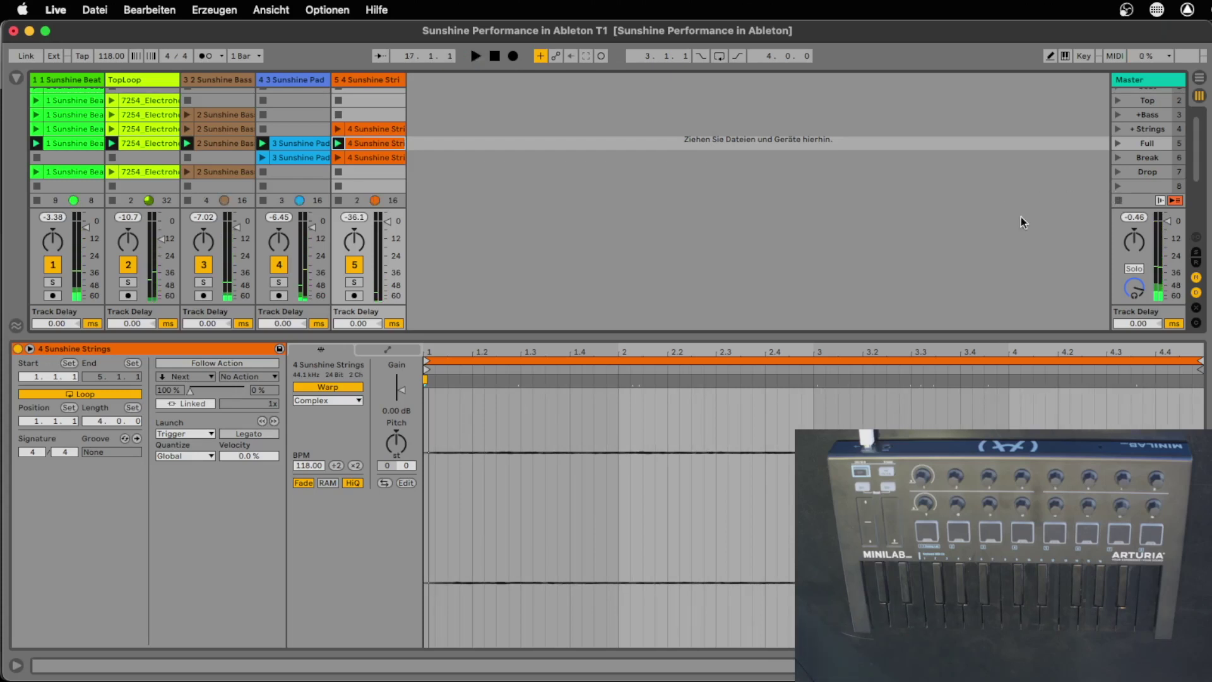
scroll(1153, 172, up, 1)
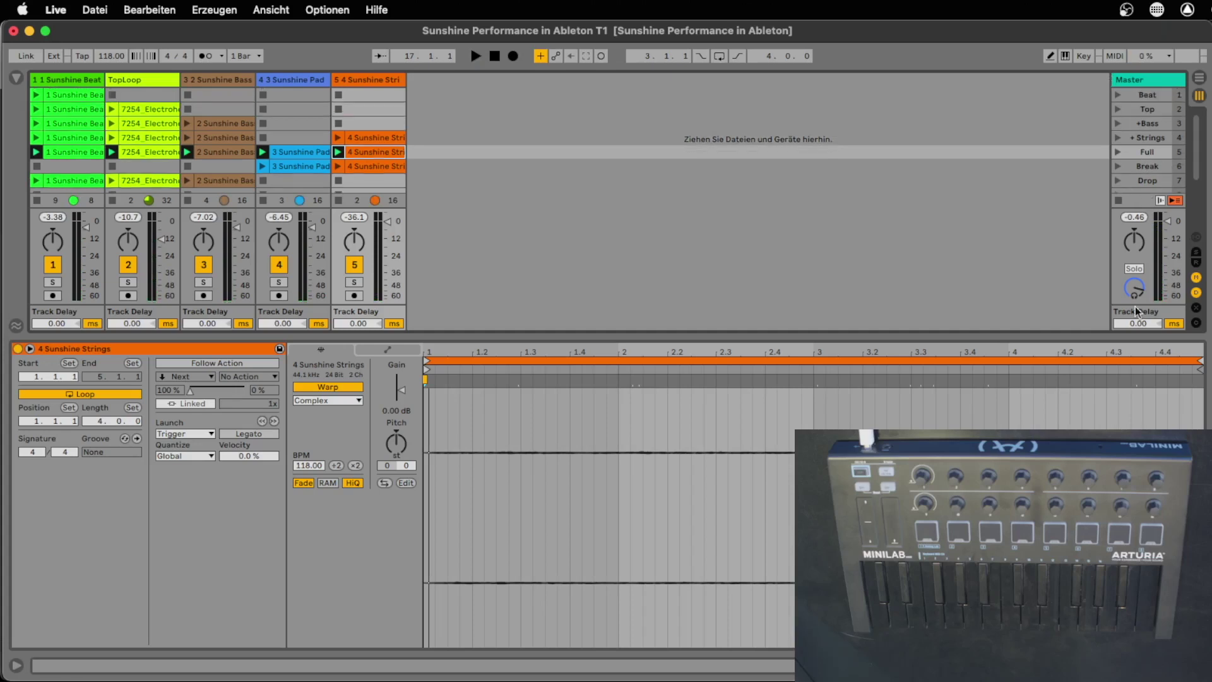
click(1120, 55)
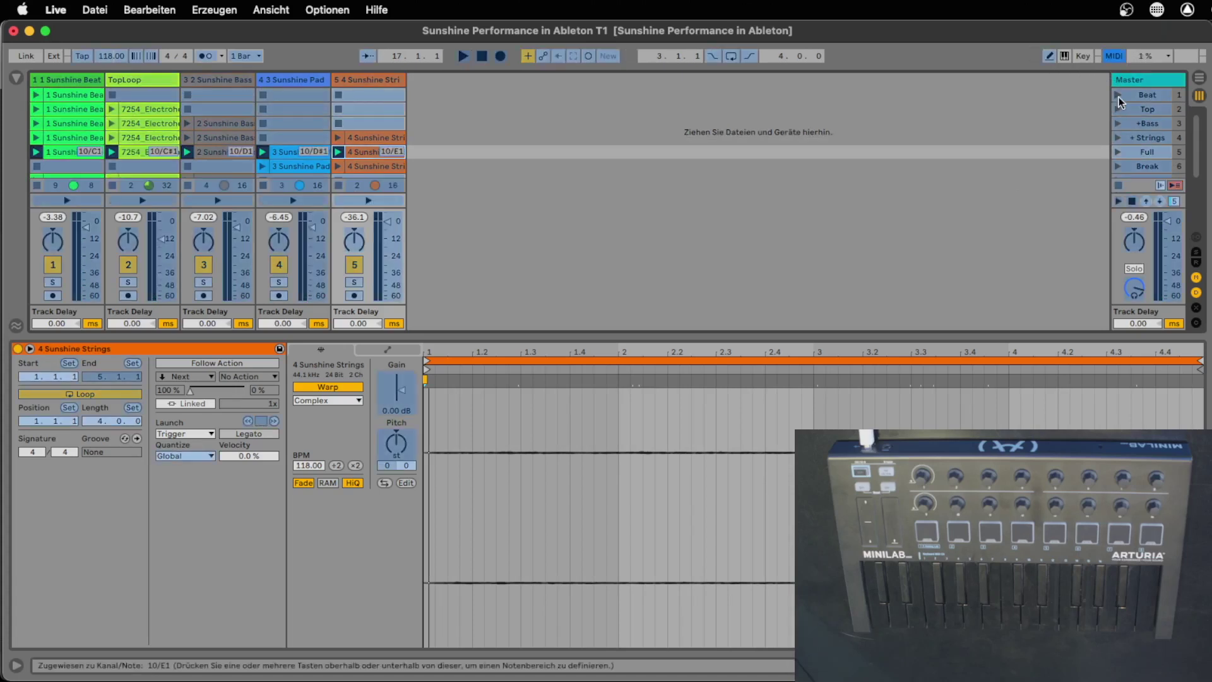
click(1116, 96)
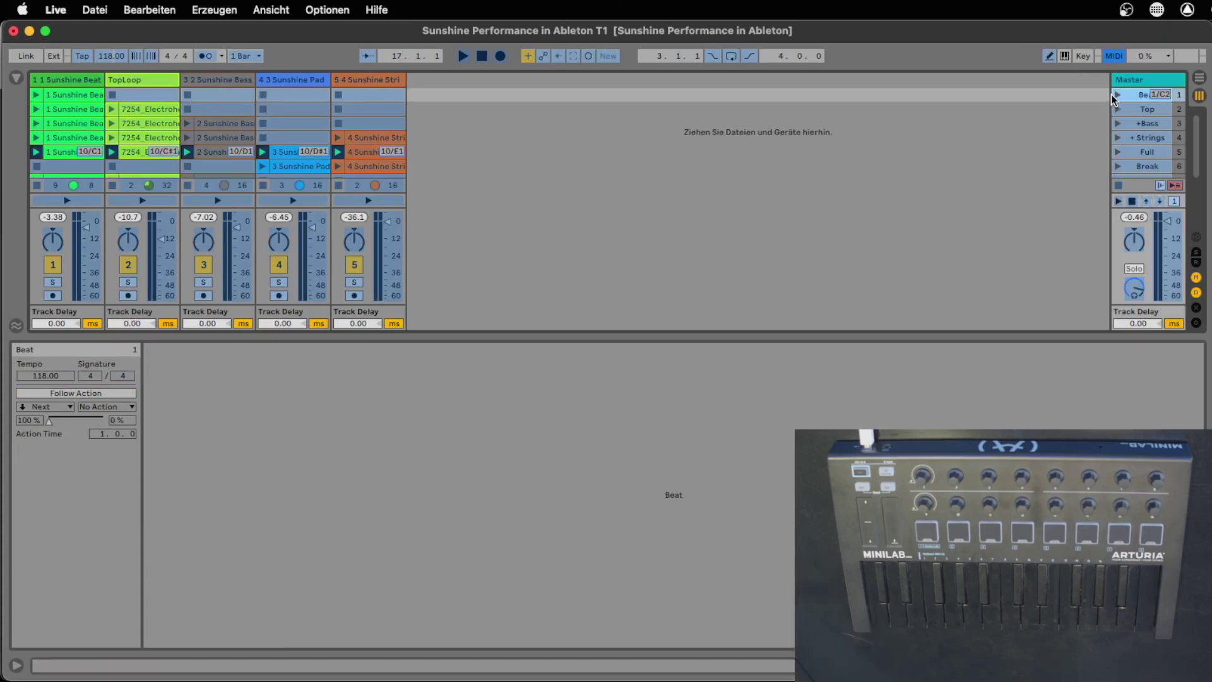
click(1118, 112)
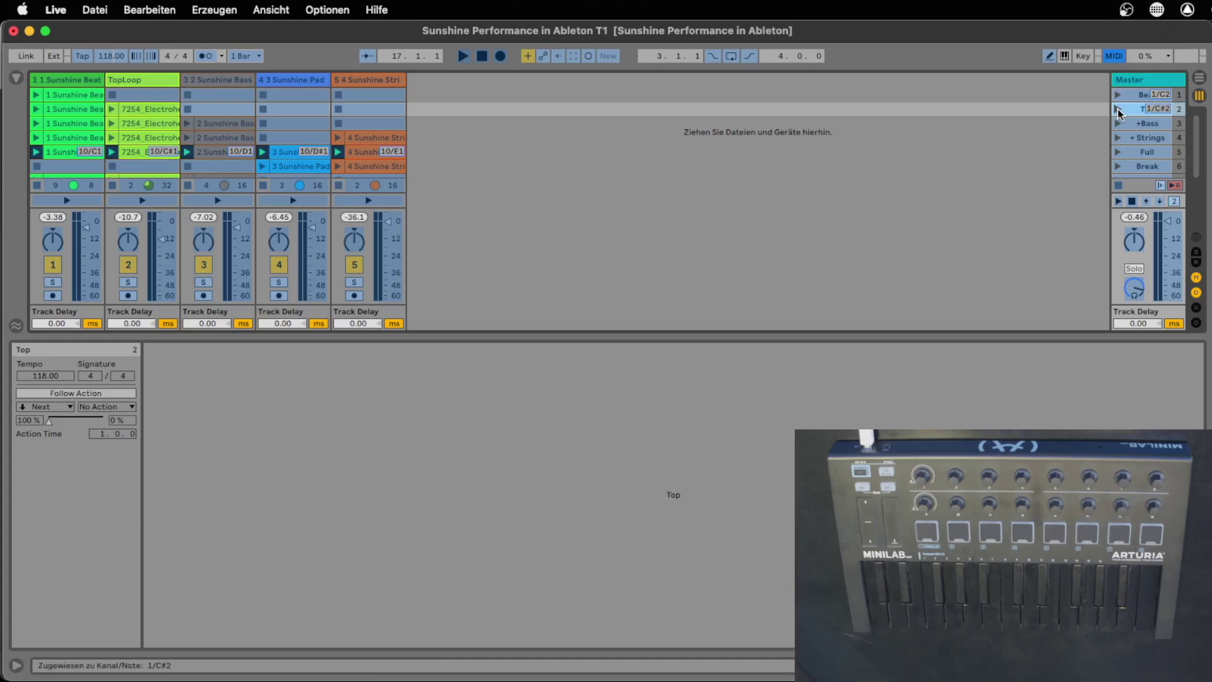
click(1113, 125)
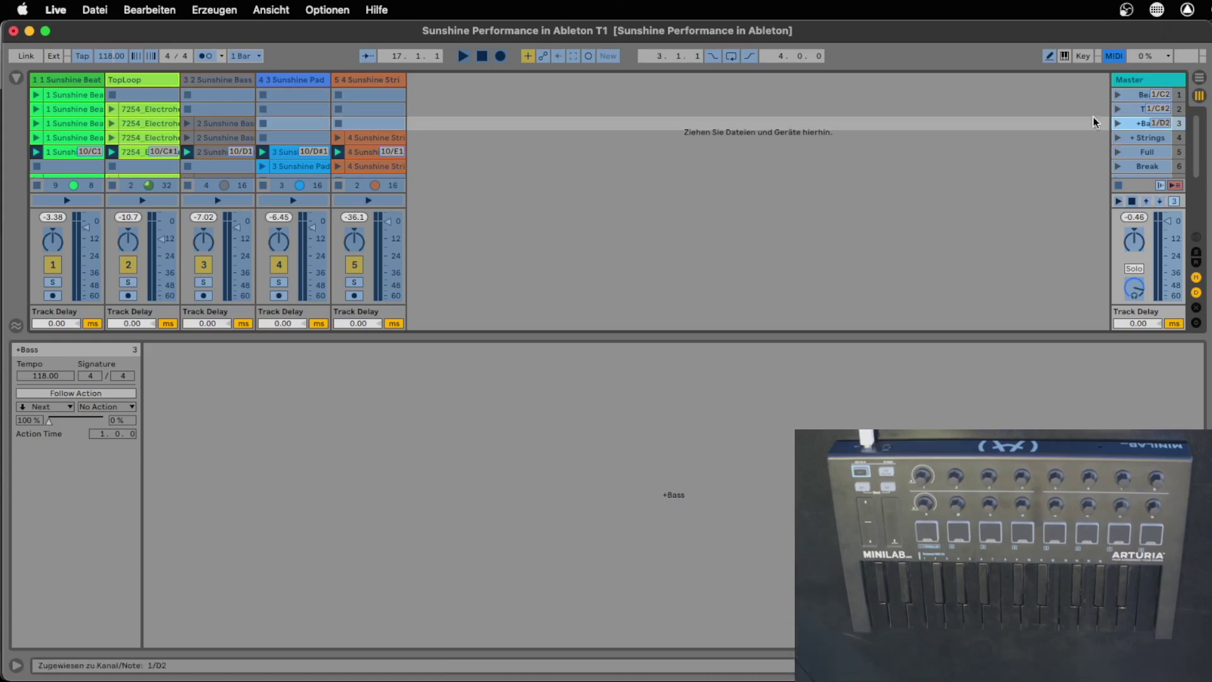
click(1115, 56)
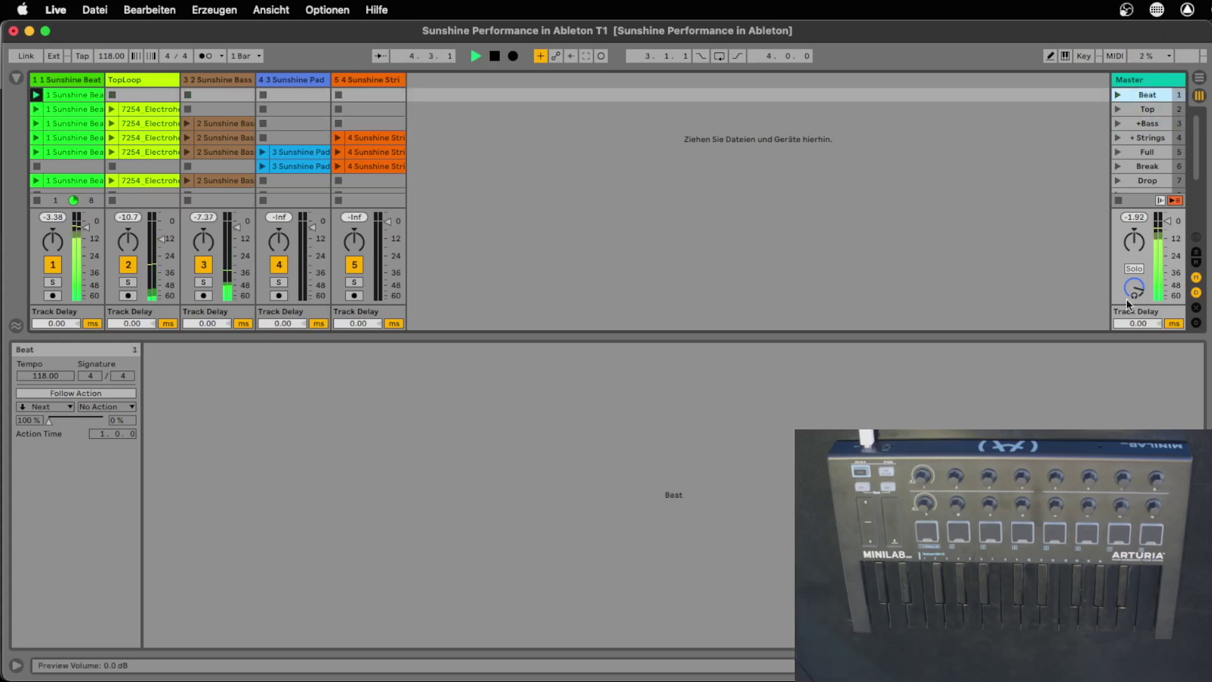
Stop the set's playback before setting up keyboard mappings
key(space)
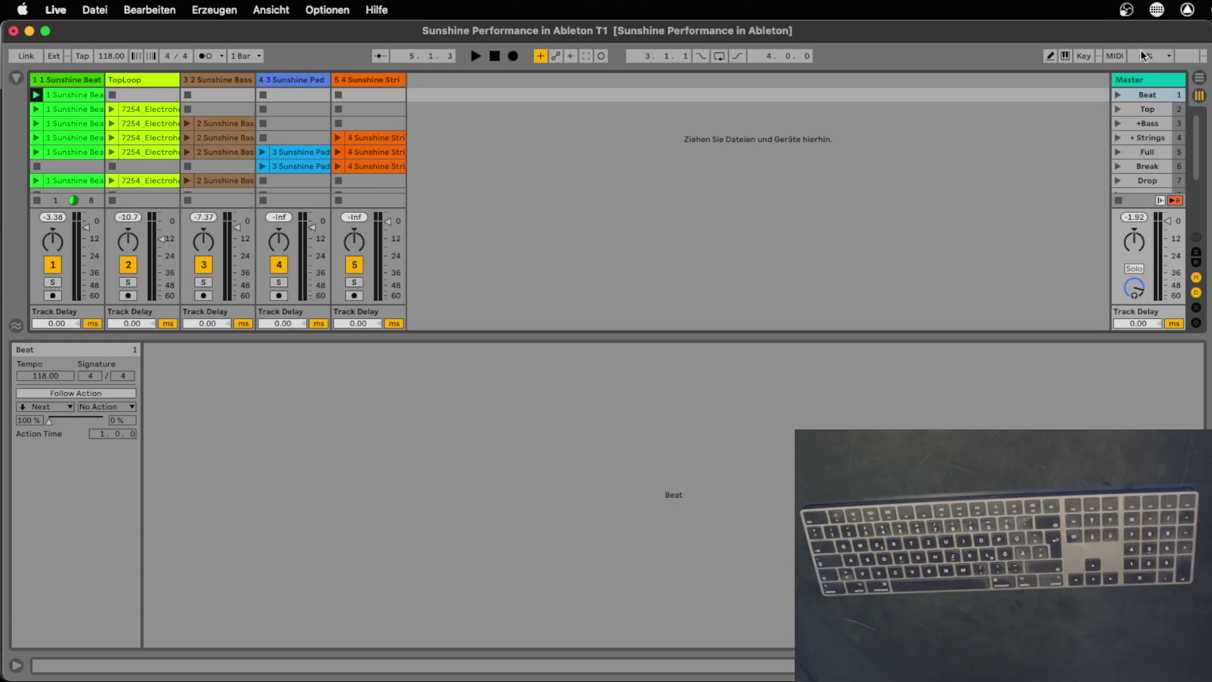
Assign computer keys Q, W and E to the Full-scene Beat, TopLoop and Bass clips
click(1089, 56)
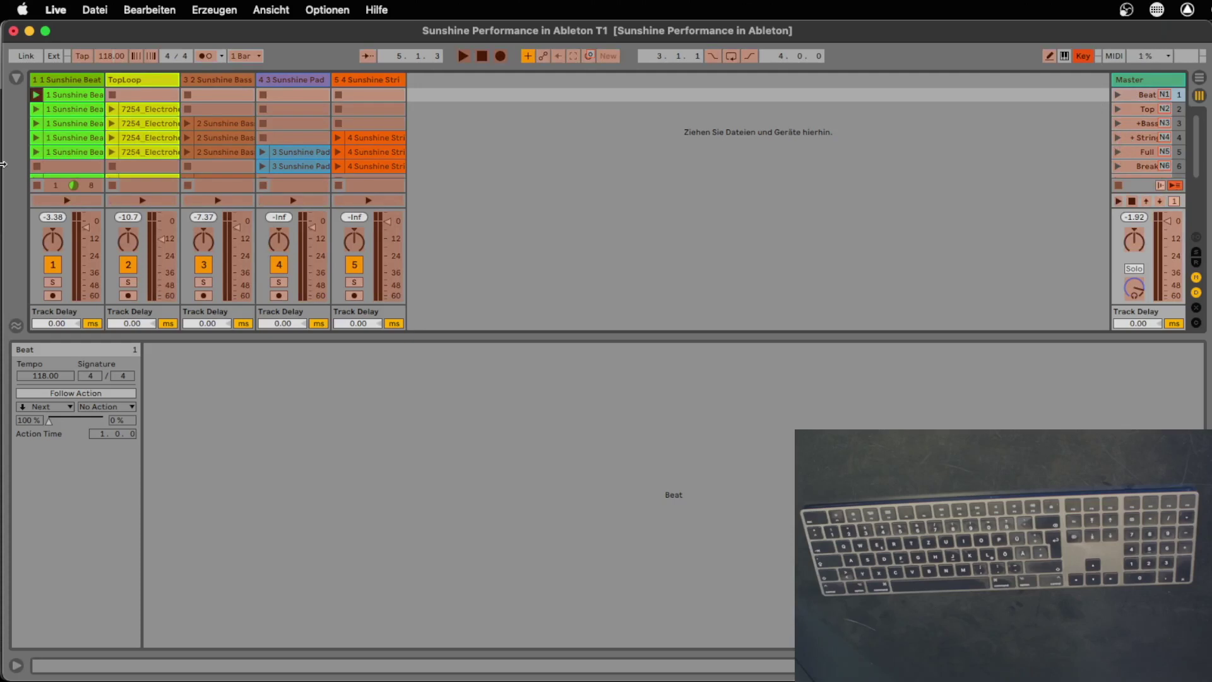
click(34, 150)
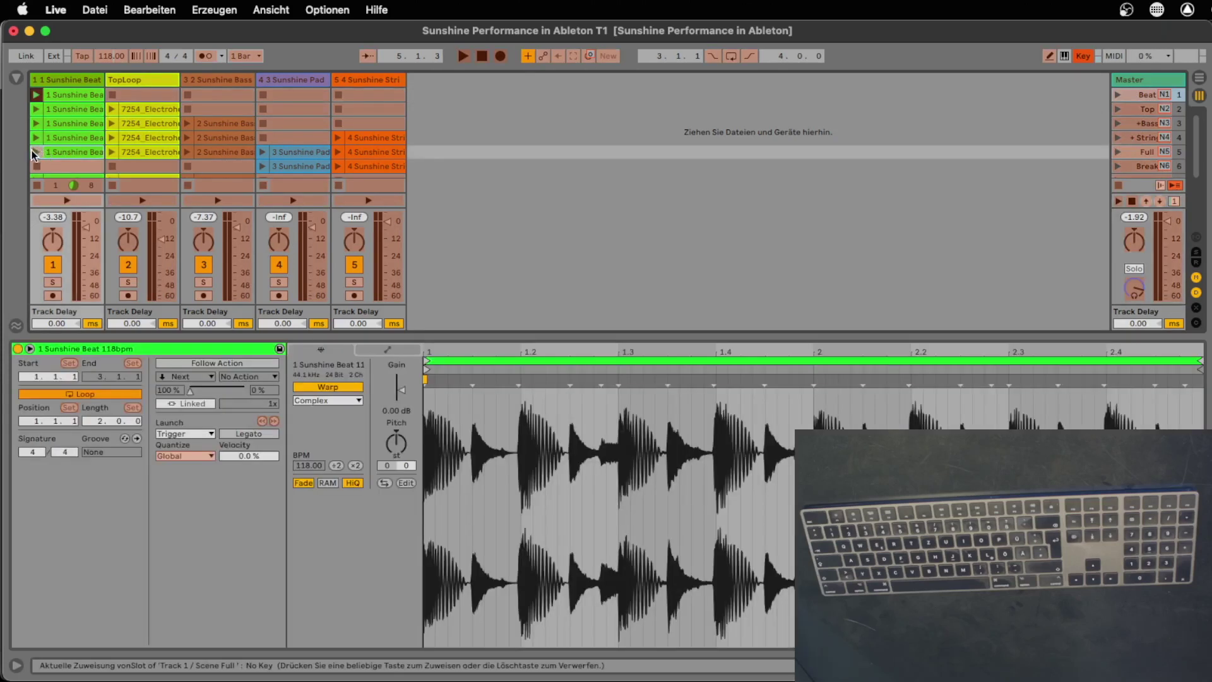
key(q)
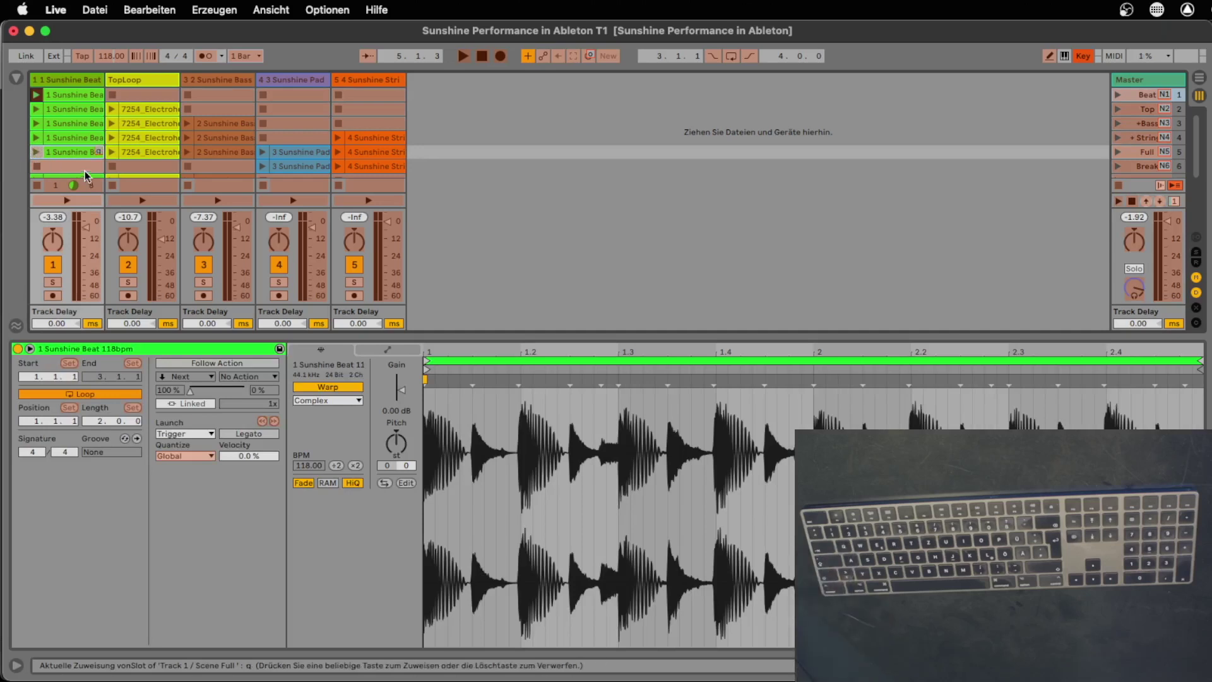
click(114, 156)
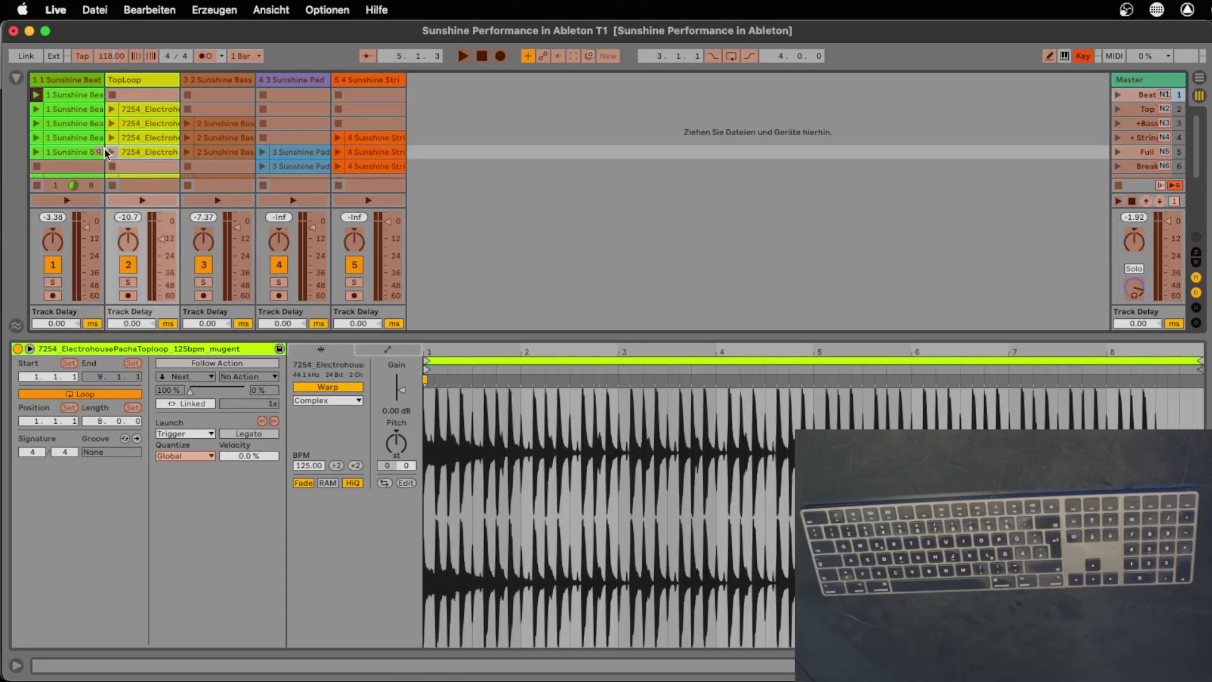
key(w)
click(187, 156)
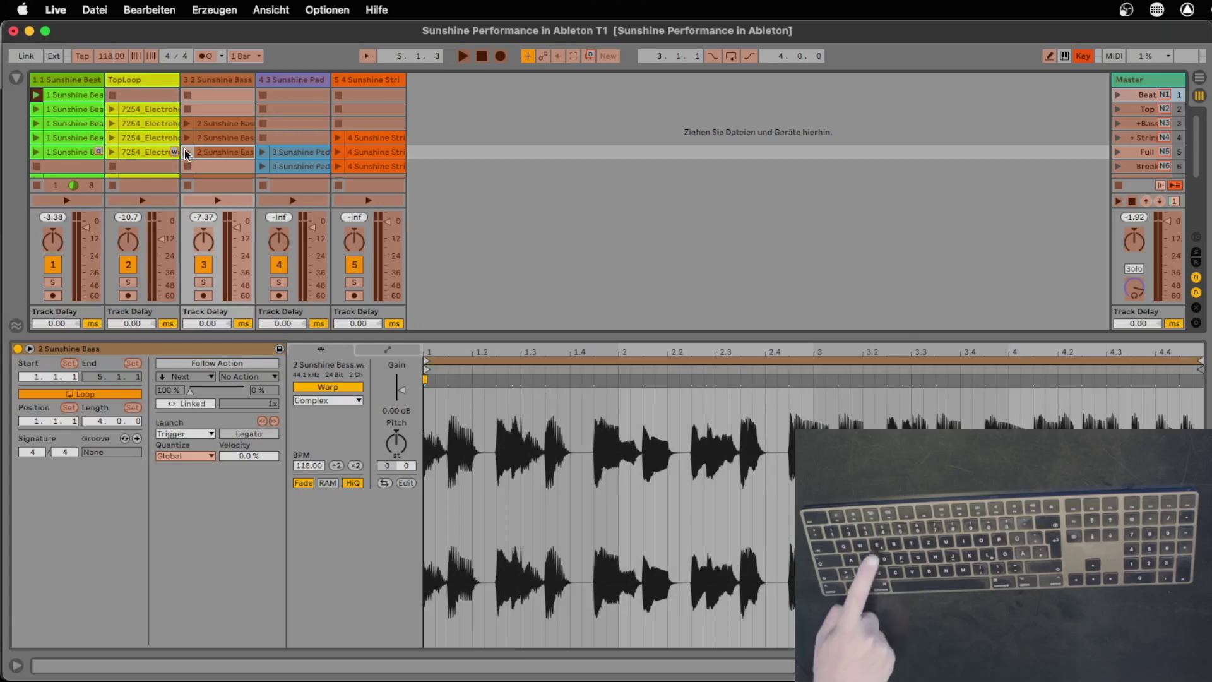
key(e)
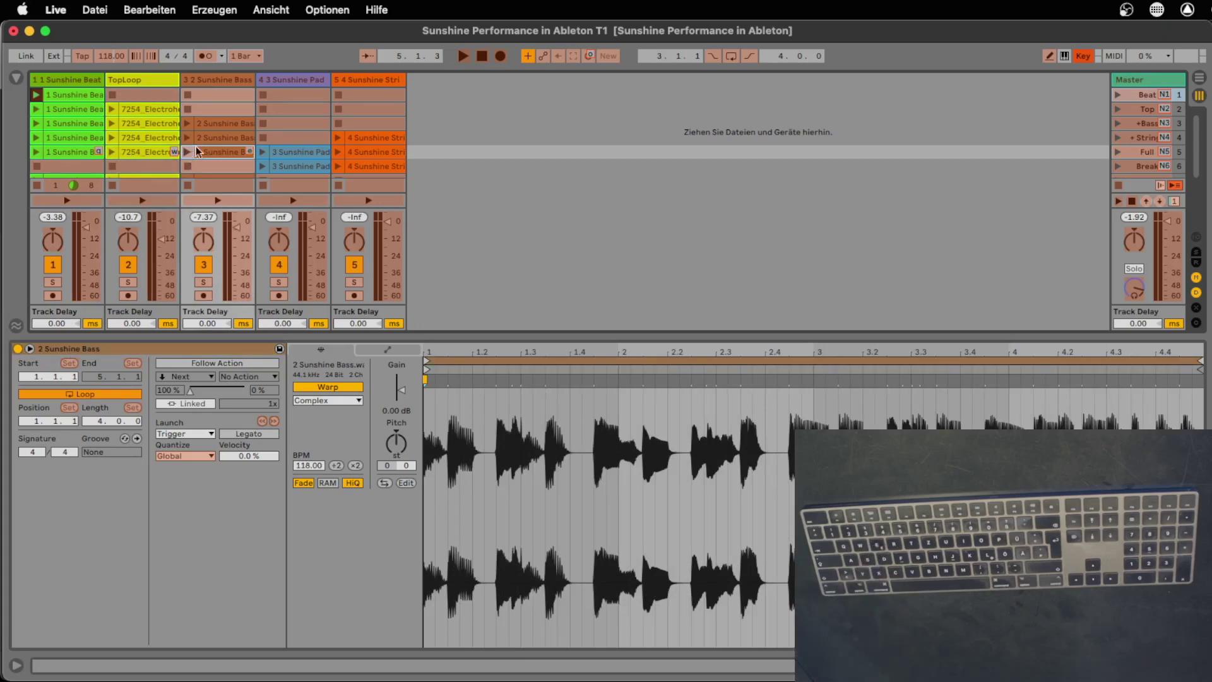
Compare the MIDI mappings against the key mappings, ending back in Key Map mode
click(1083, 55)
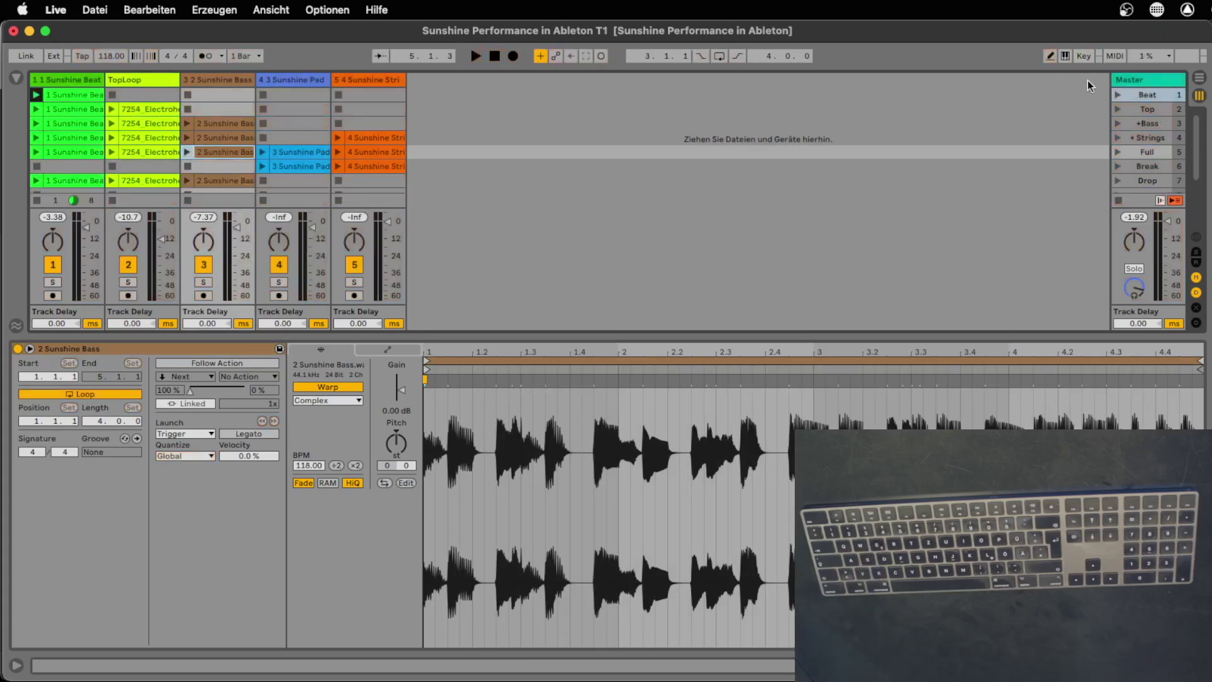
click(1112, 55)
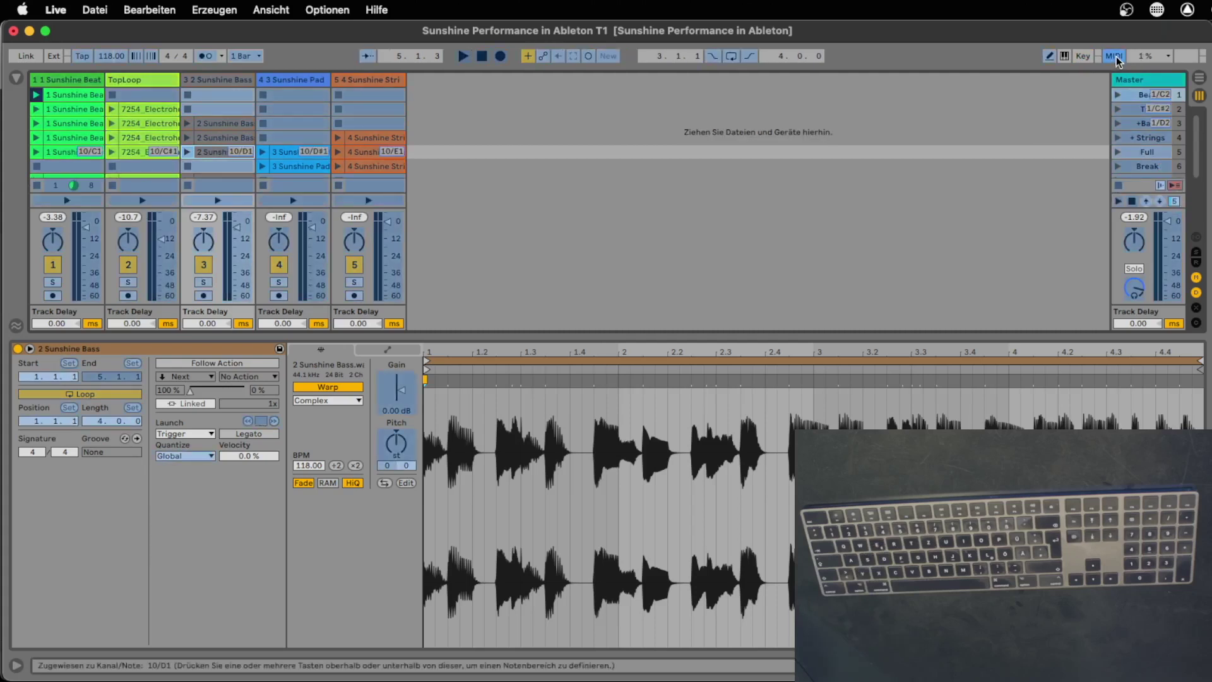
click(1115, 57)
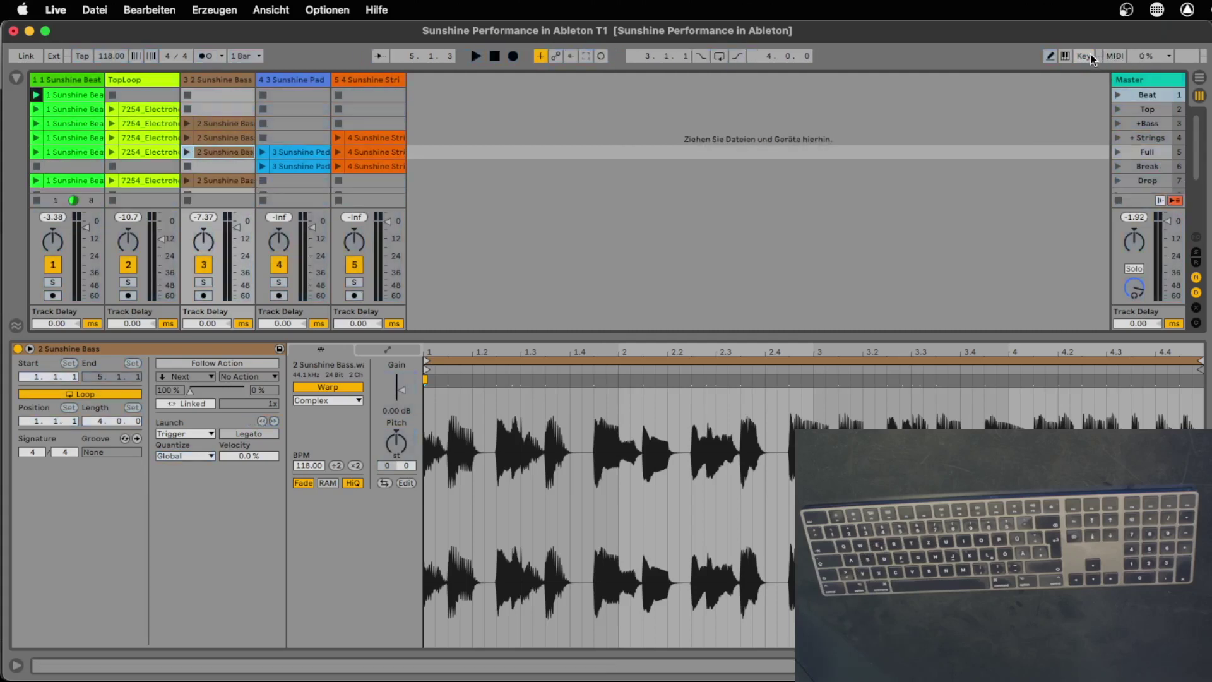
click(1087, 56)
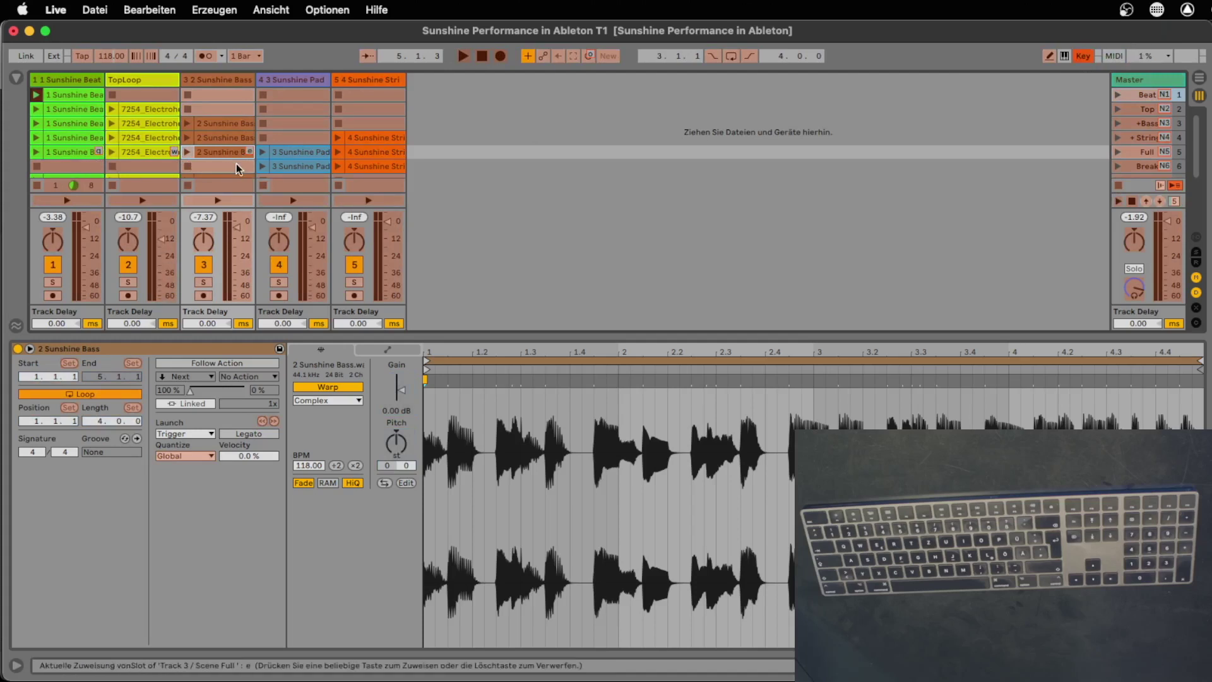
Leave Key Map mode, launch the Full-scene Beat, TopLoop and Bass clips from their keys, then stop
click(1088, 56)
key(y)
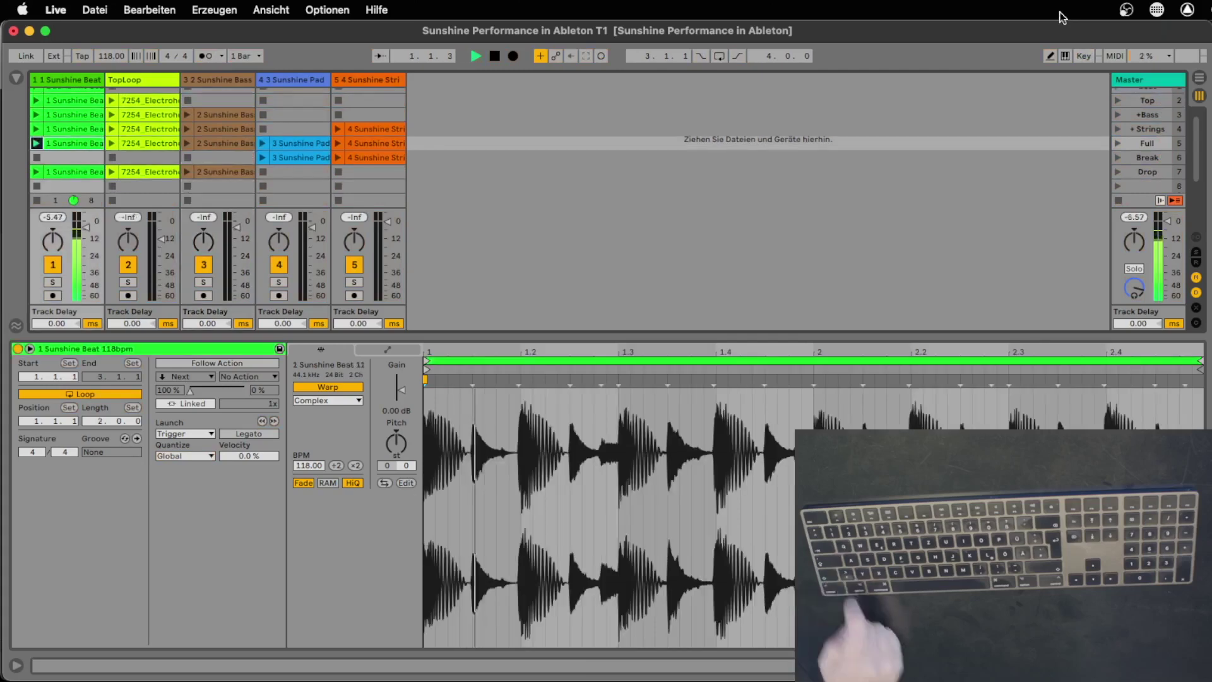
key(x)
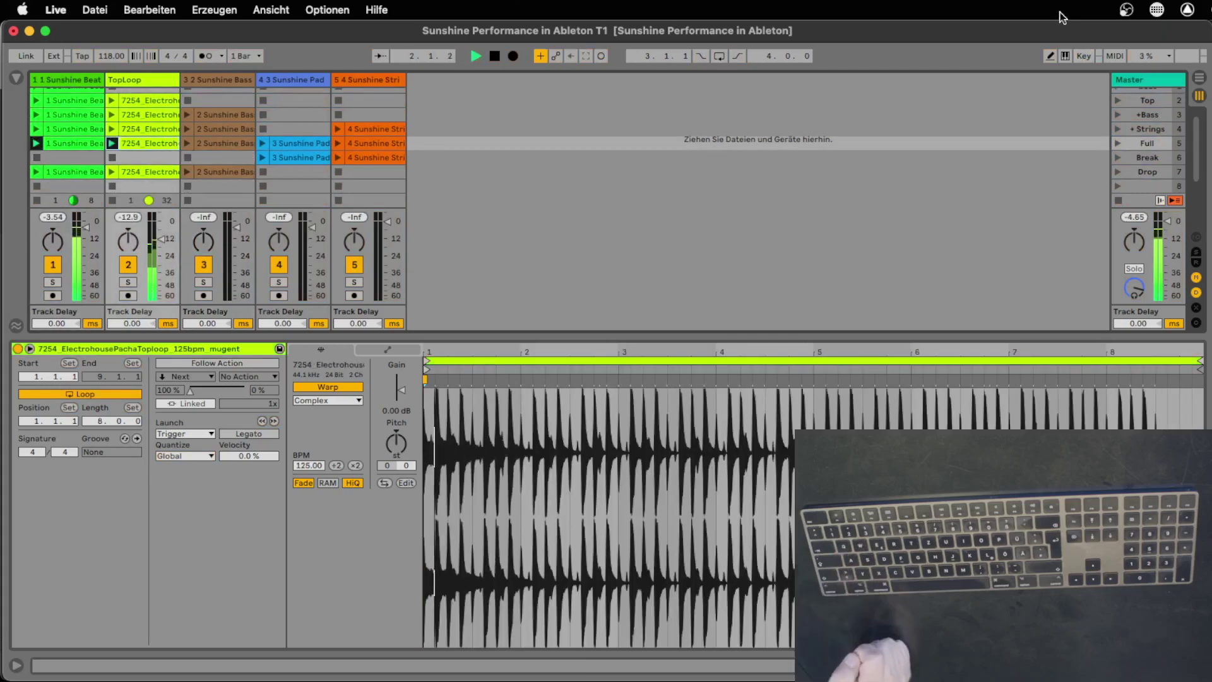
key(c)
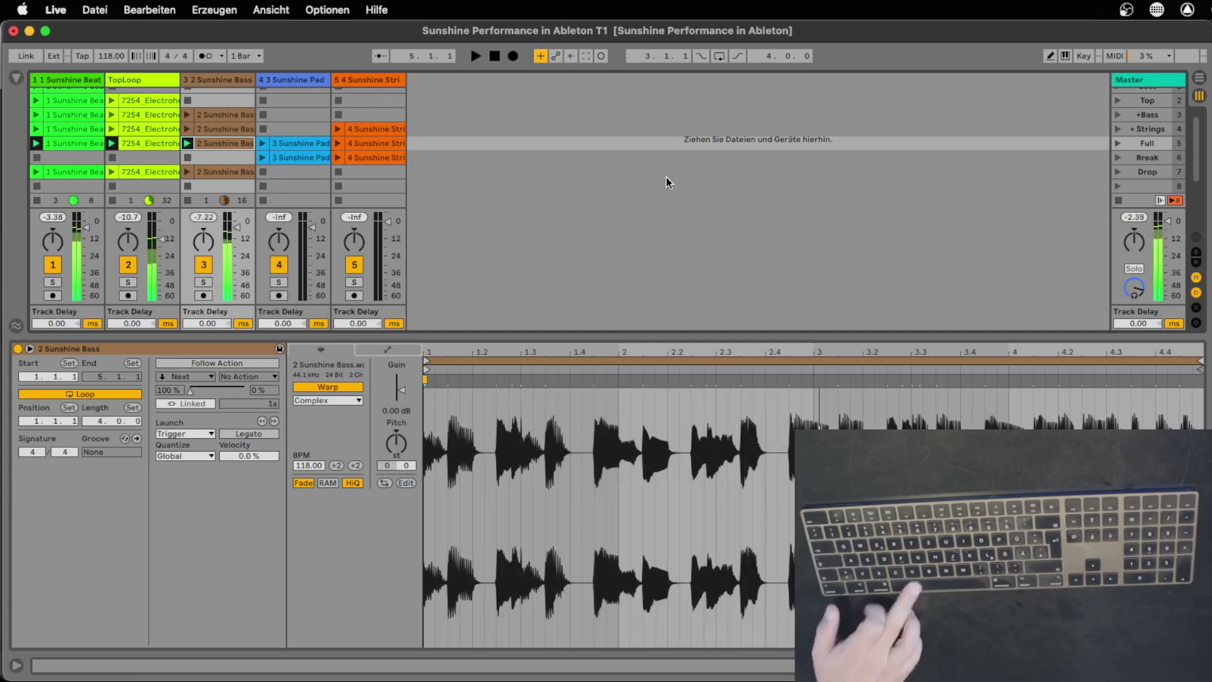
key(space)
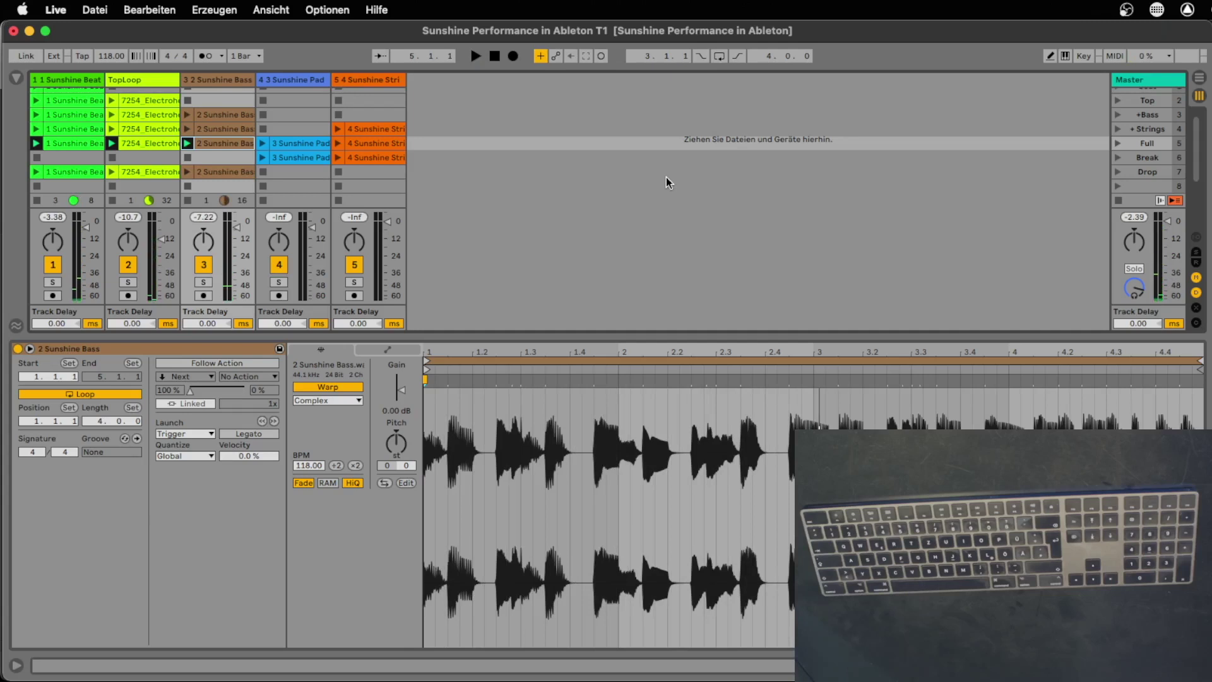